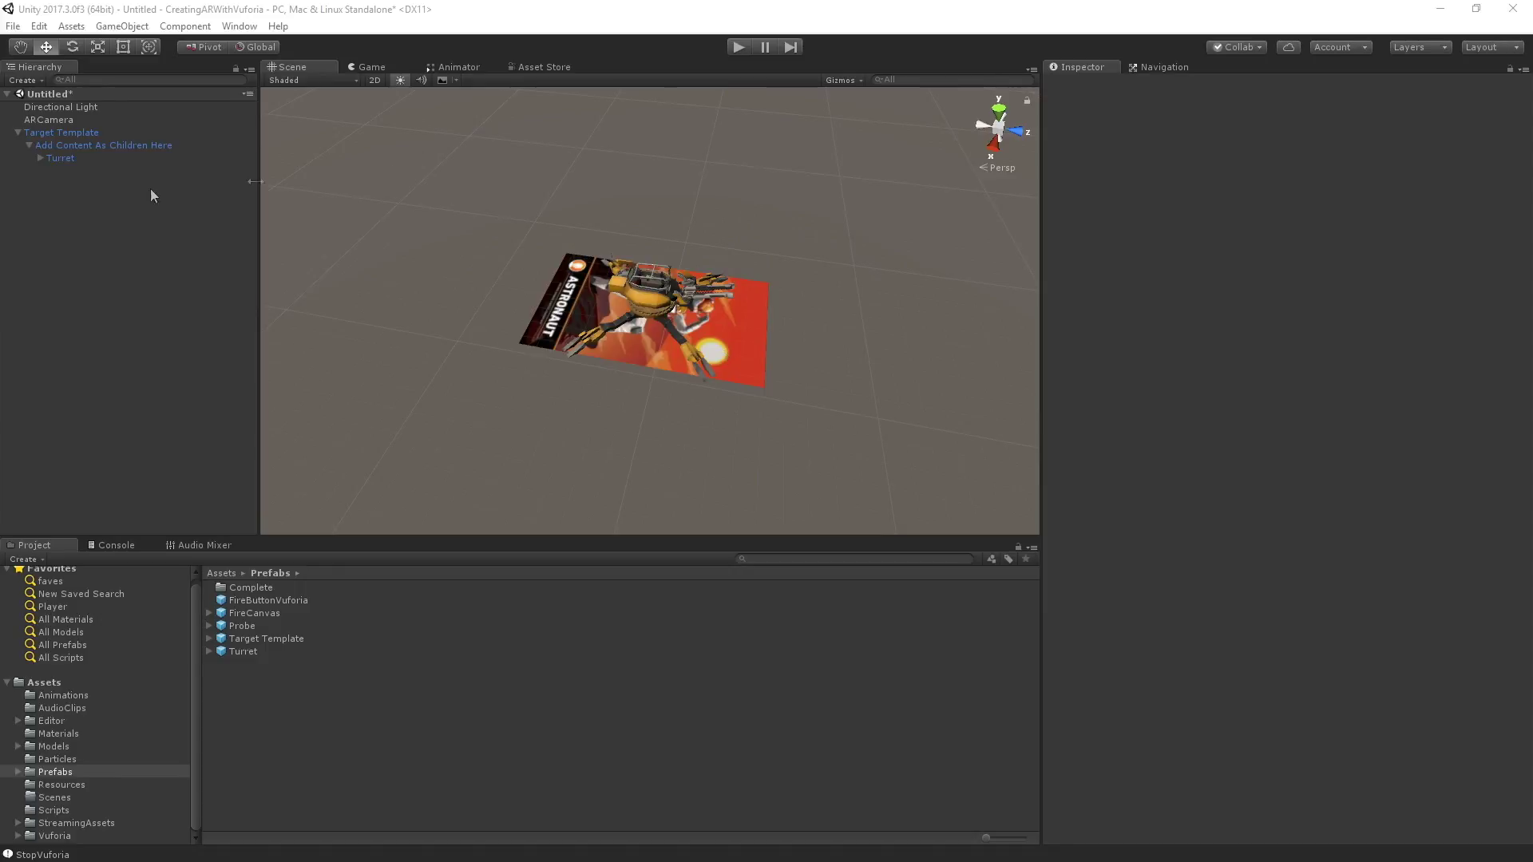
# Step: Select the Turret and ping its CannonSystem script in the Scripts folder
pyautogui.click(91, 163)
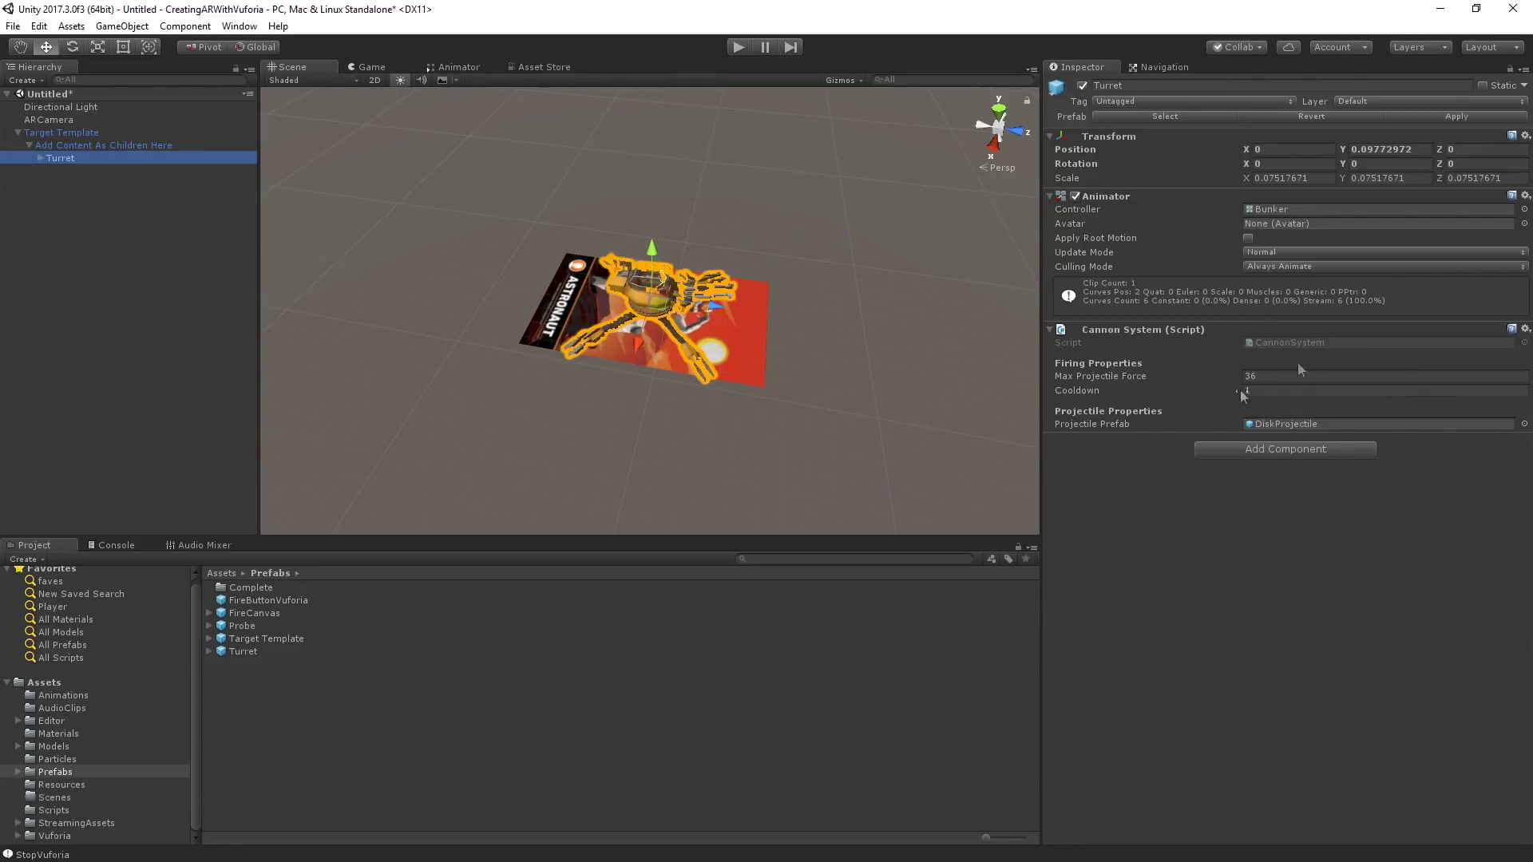
pyautogui.click(1309, 342)
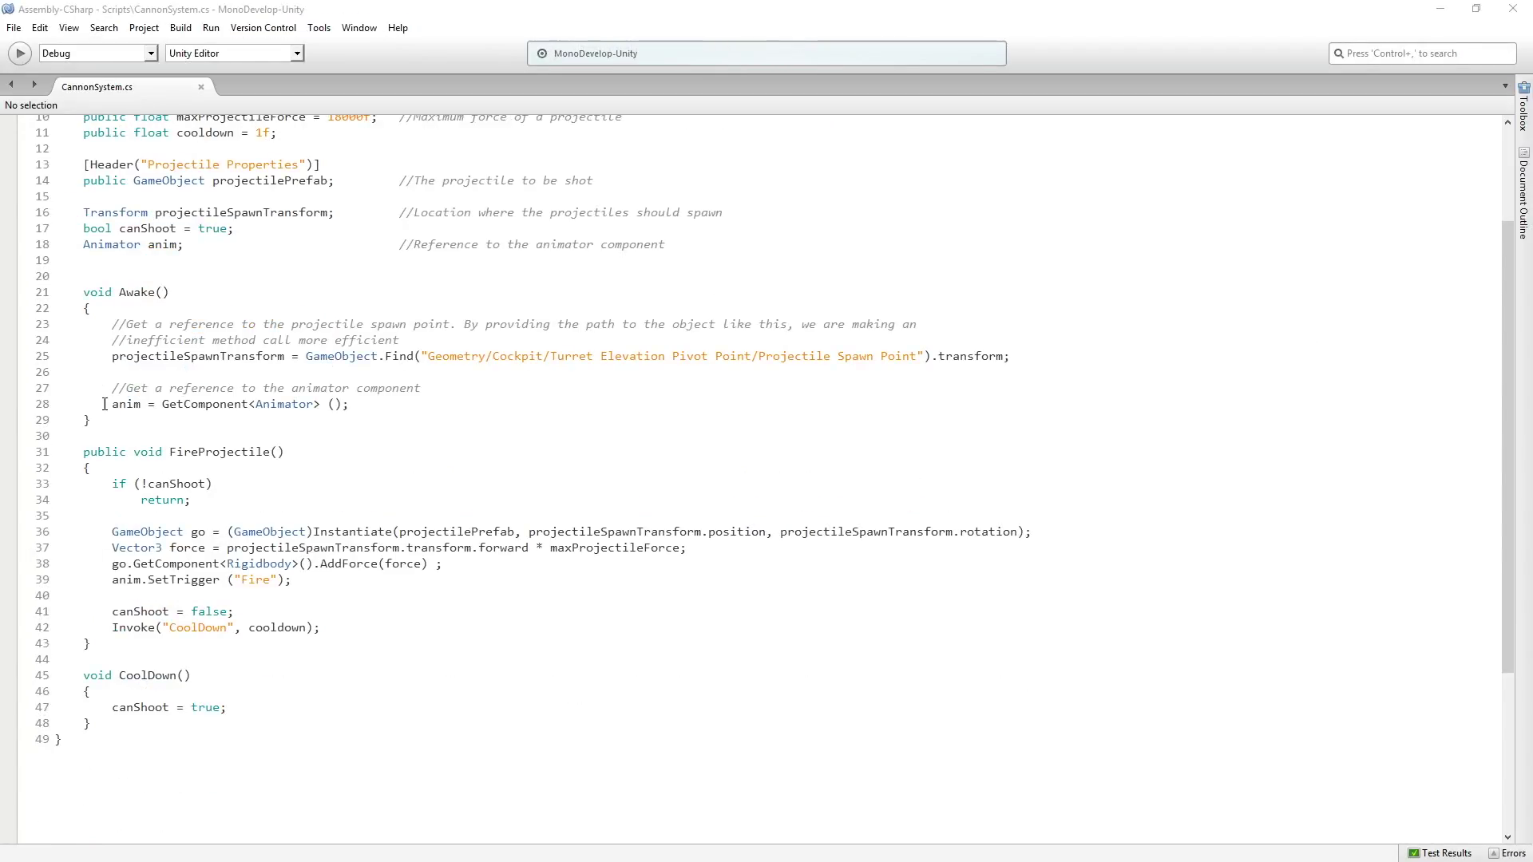
# Step: Walk through FireProjectile: the canShoot check, projectile force, Fire trigger and canShoot reset to false
pyautogui.moveTo(58, 453); pyautogui.dragTo(328, 452)
pyautogui.click(329, 458)
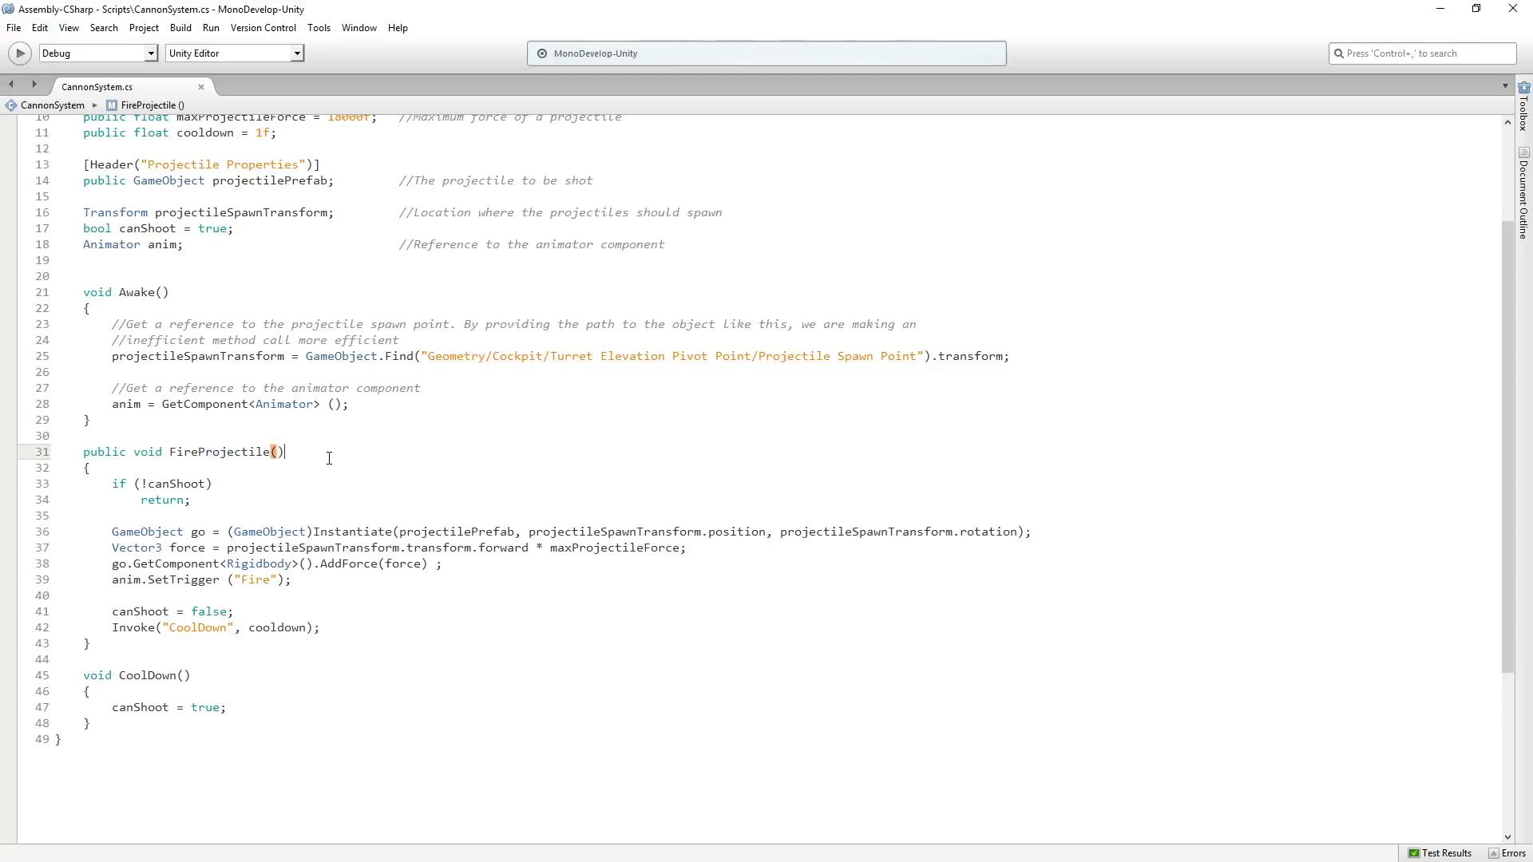
pyautogui.moveTo(218, 497); pyautogui.dragTo(204, 471)
pyautogui.click(204, 473)
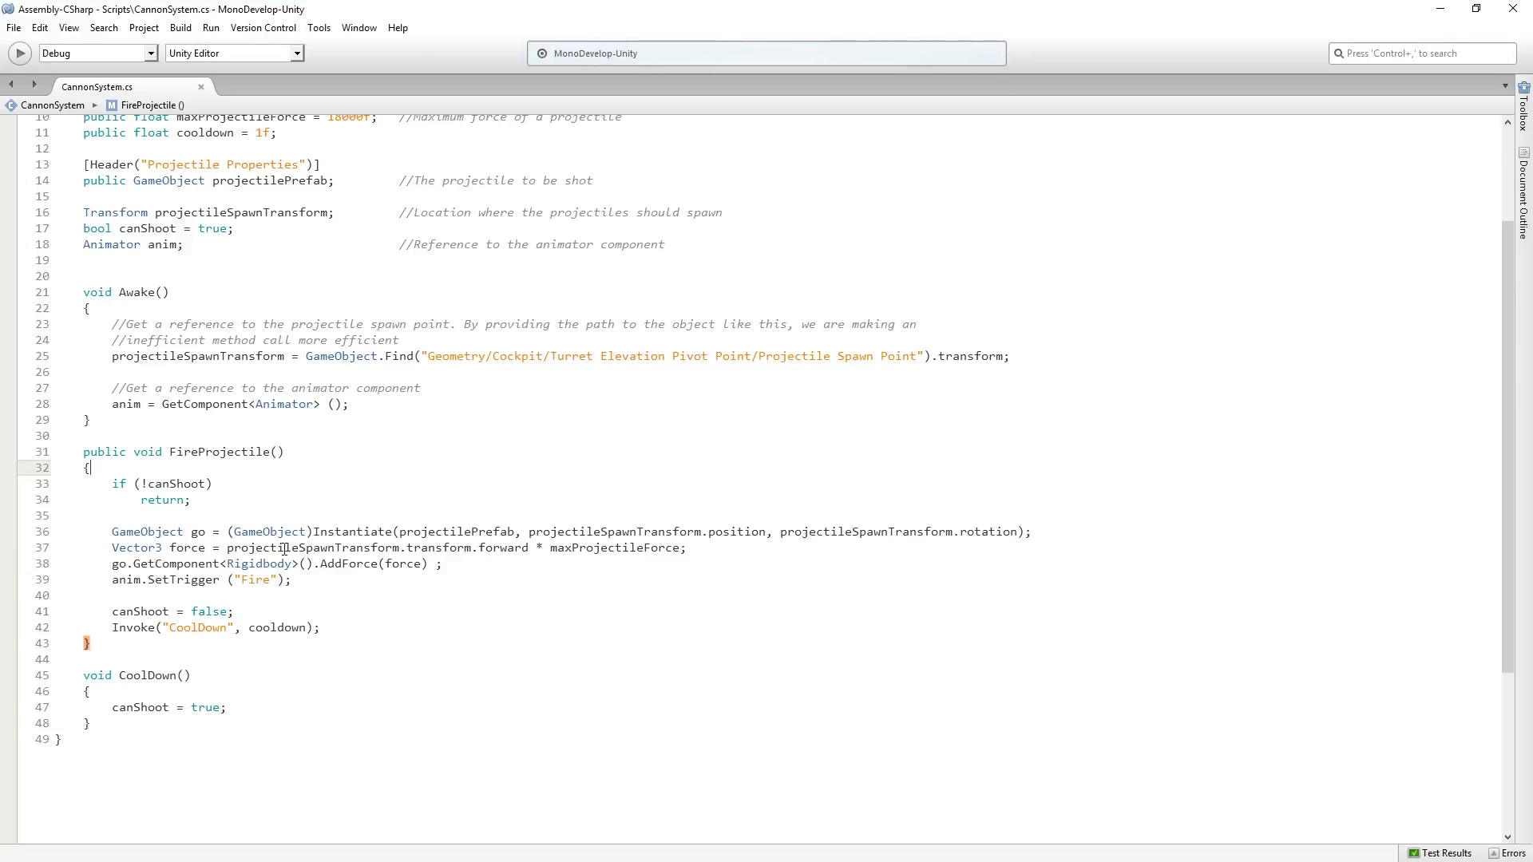
pyautogui.click(699, 557)
pyautogui.click(145, 591)
pyautogui.doubleClick(145, 584)
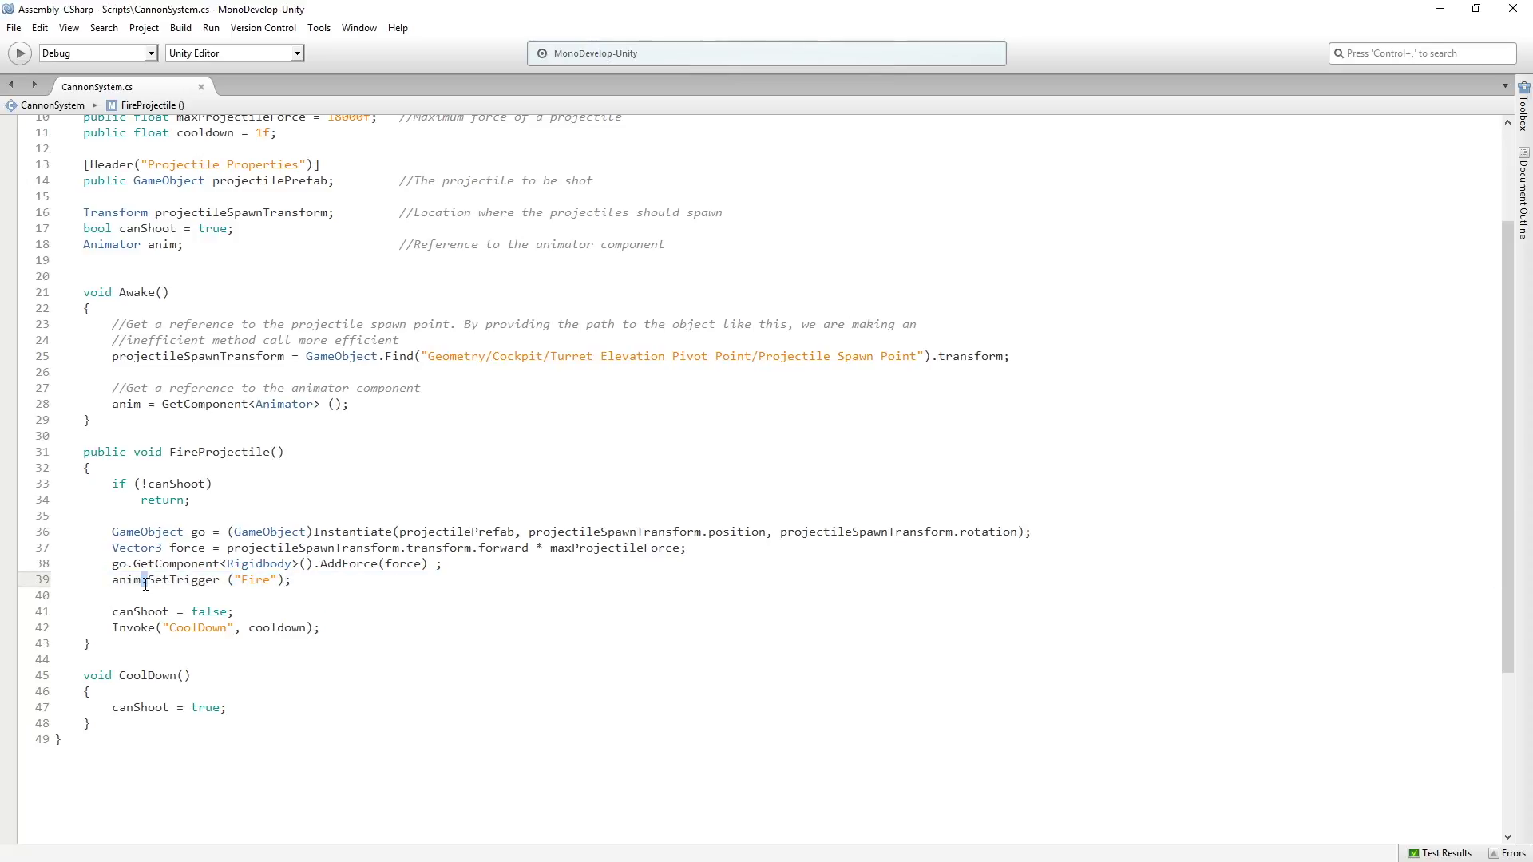
pyautogui.moveTo(112, 612); pyautogui.dragTo(321, 620)
pyautogui.click(321, 621)
# Step: Review the delayed CoolDown invoke, the cooldown variable and CoolDown(), then return to Unity
pyautogui.tripleClick(162, 631)
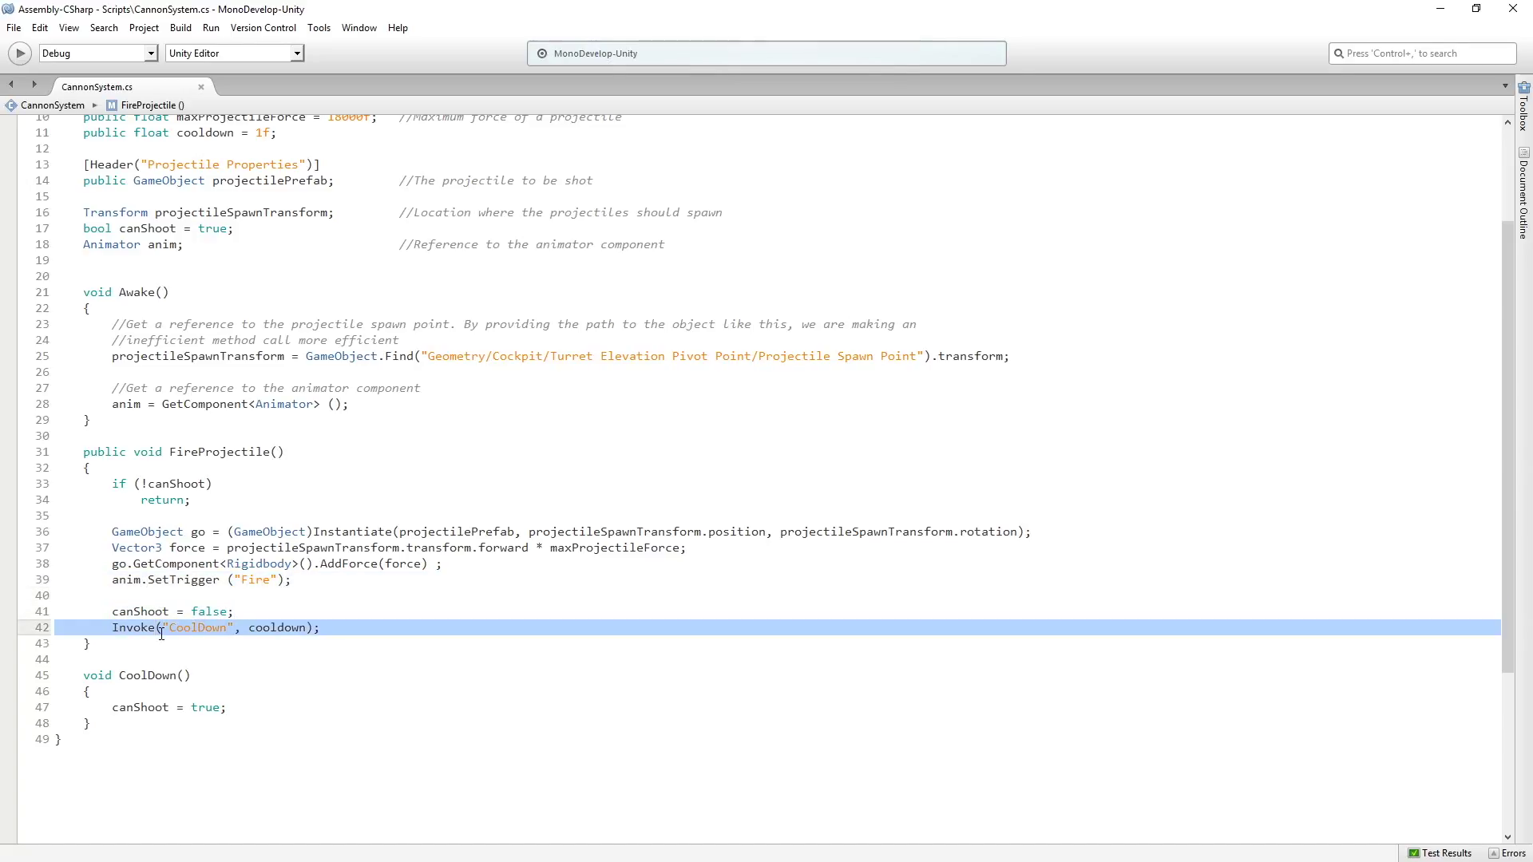
pyautogui.click(161, 631)
pyautogui.tripleClick(161, 631)
pyautogui.tripleClick(149, 709)
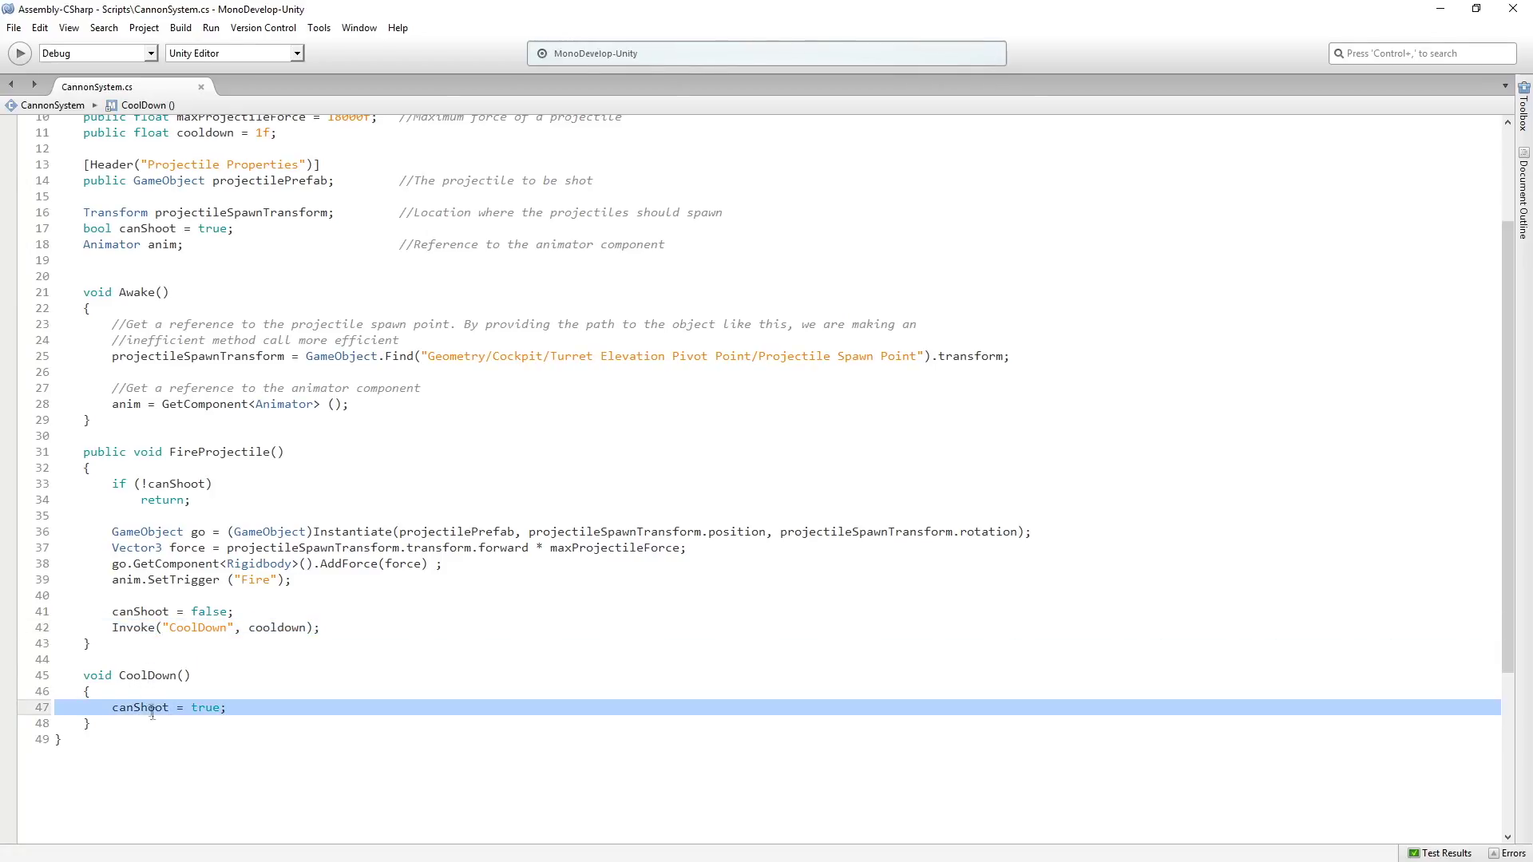
pyautogui.scroll(3, 149, 699)
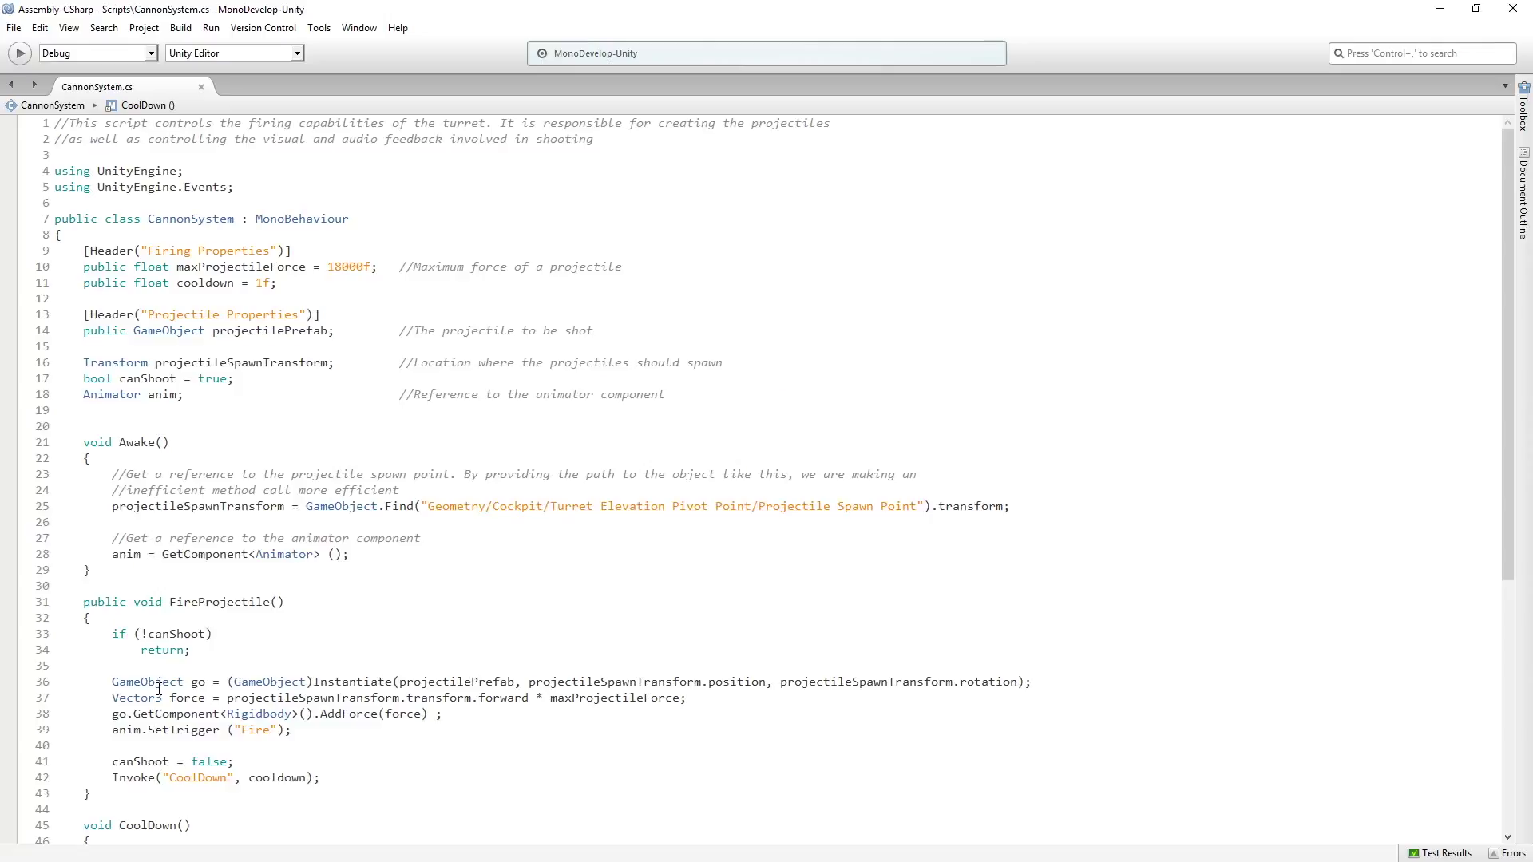
pyautogui.click(254, 284)
pyautogui.scroll(-8, 403, 477)
pyautogui.click(175, 441)
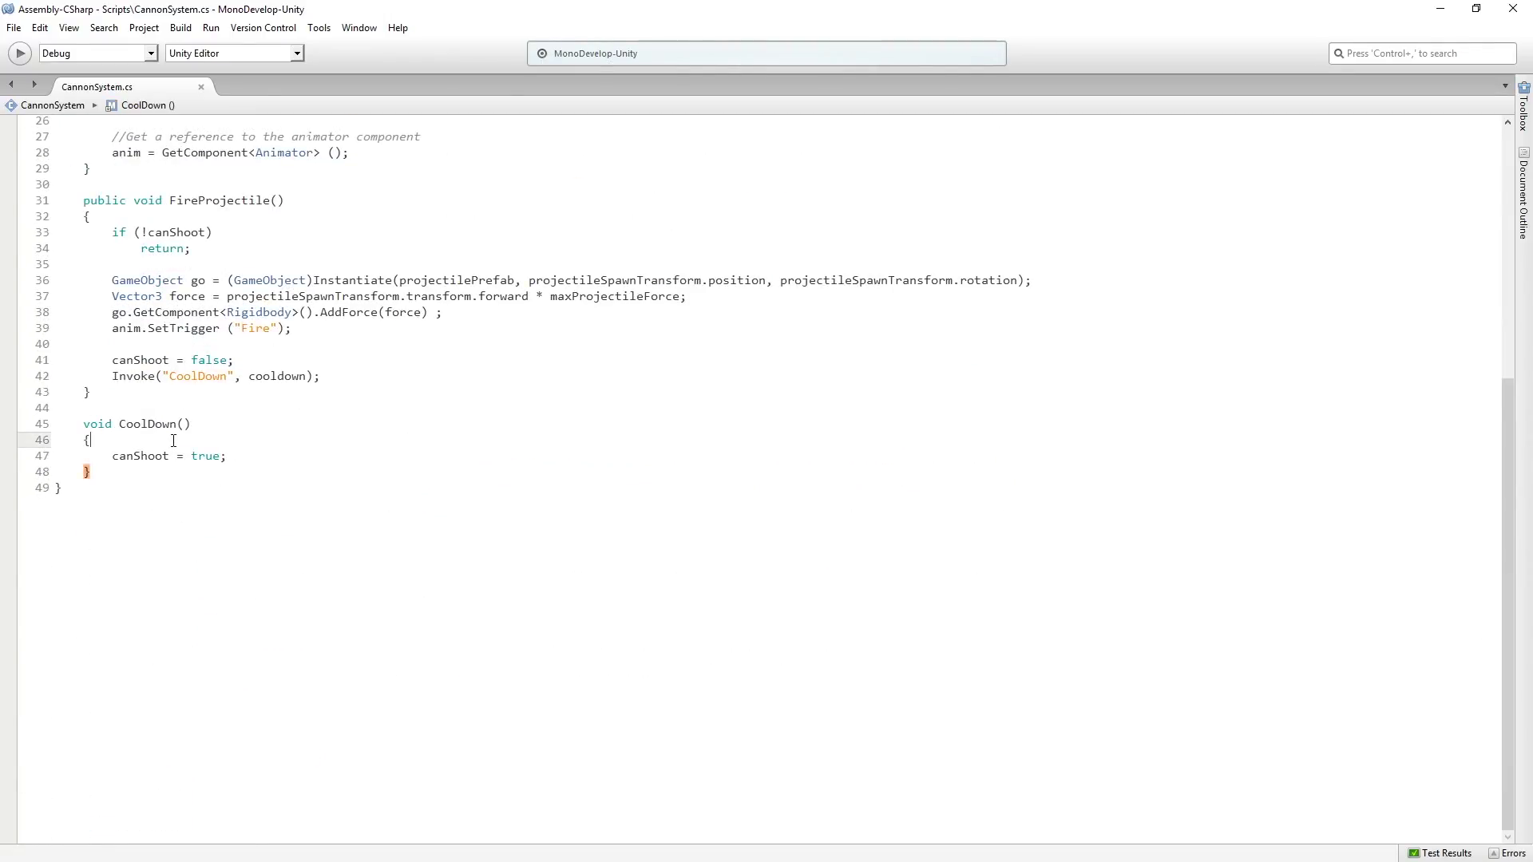
pyautogui.scroll(5, 203, 455)
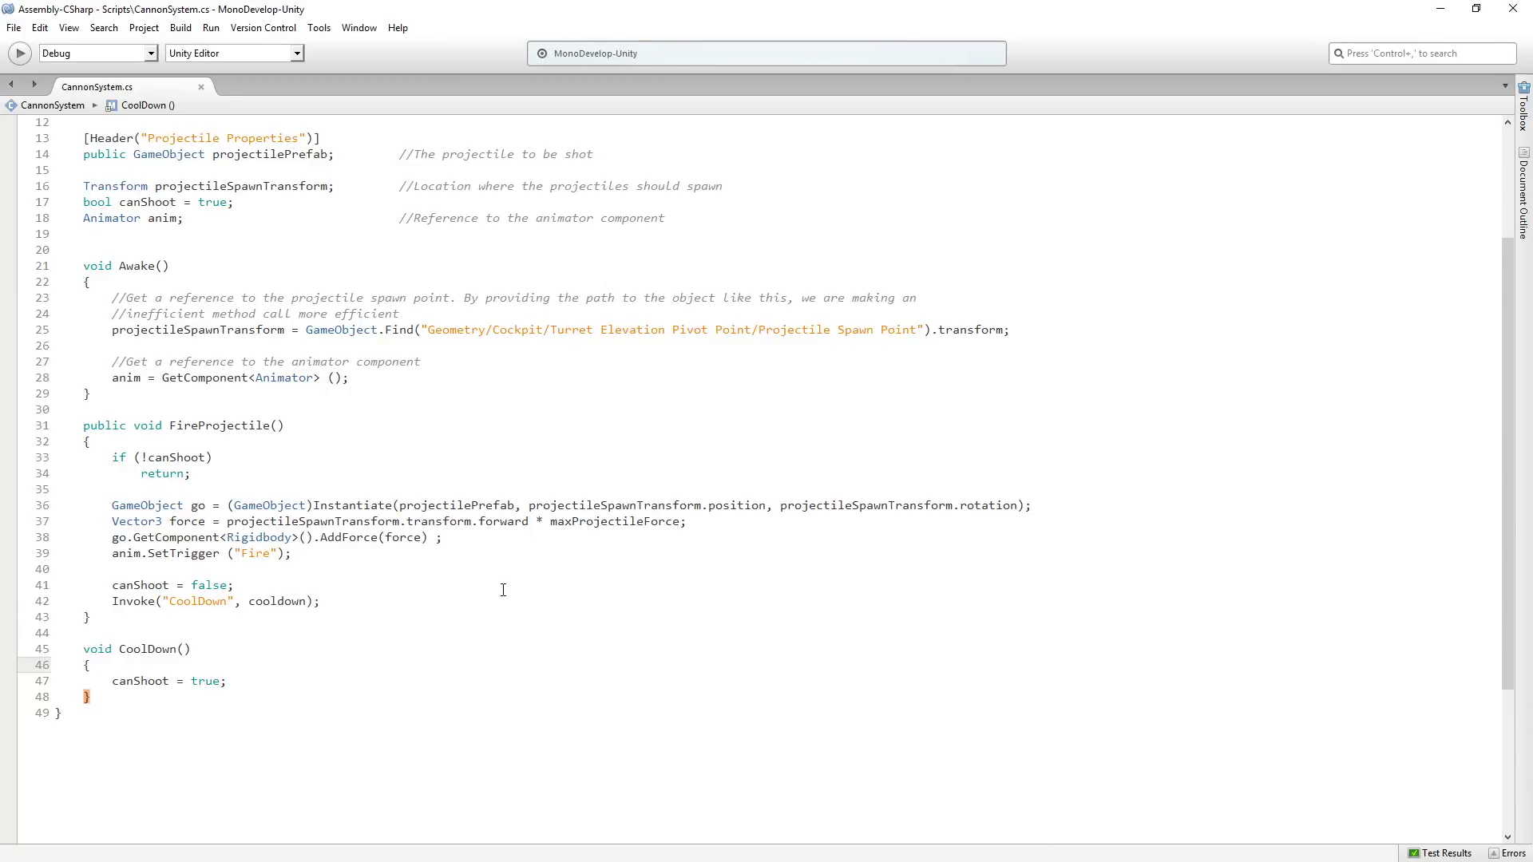
pyautogui.scroll(3, 503, 590)
pyautogui.scroll(1, 366, 495)
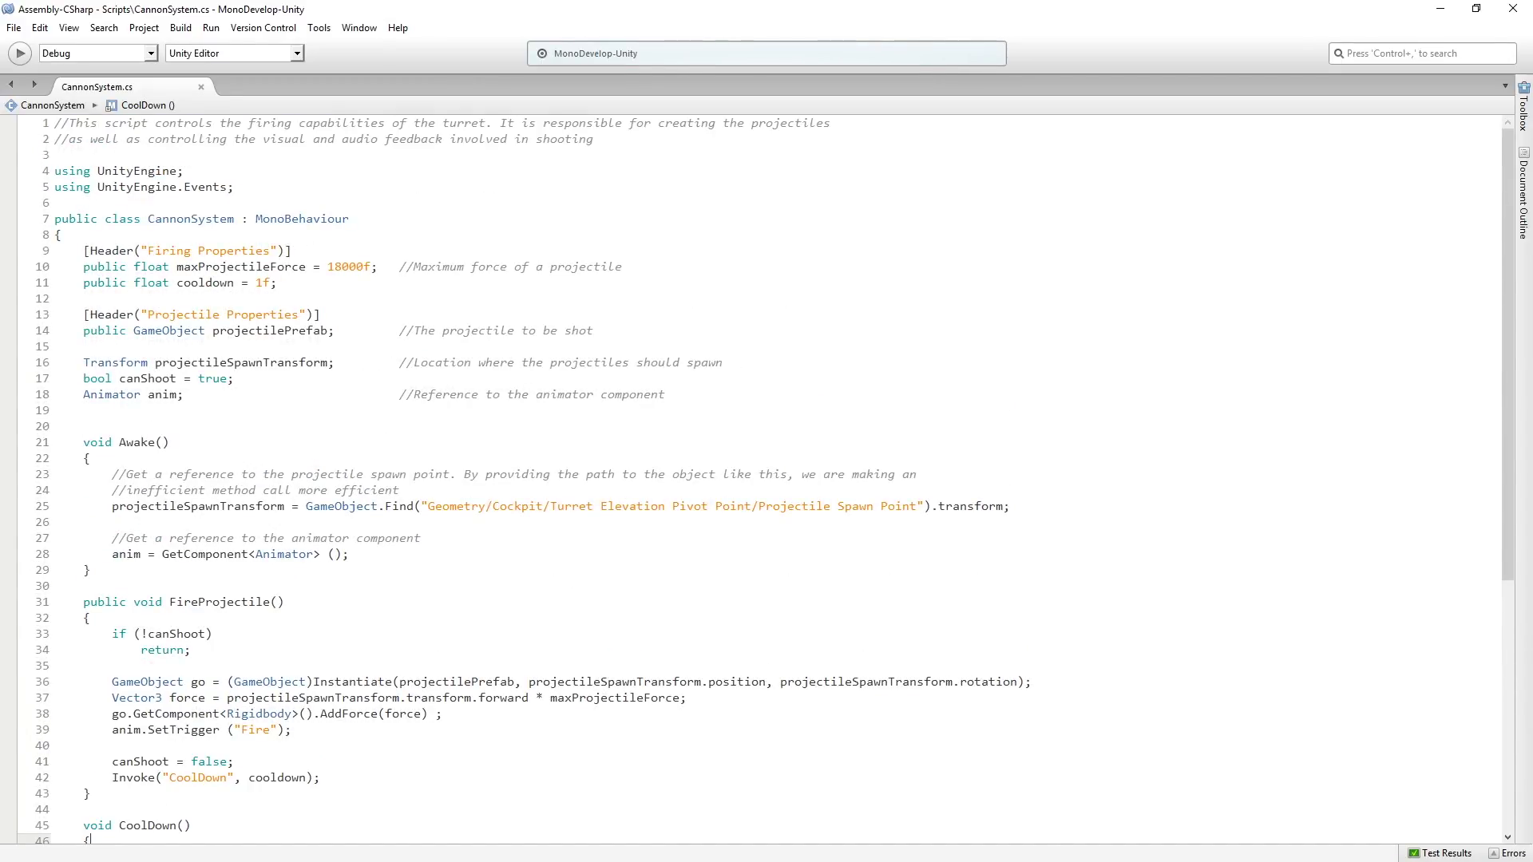
pyautogui.hotkey('alt', 'Tab')
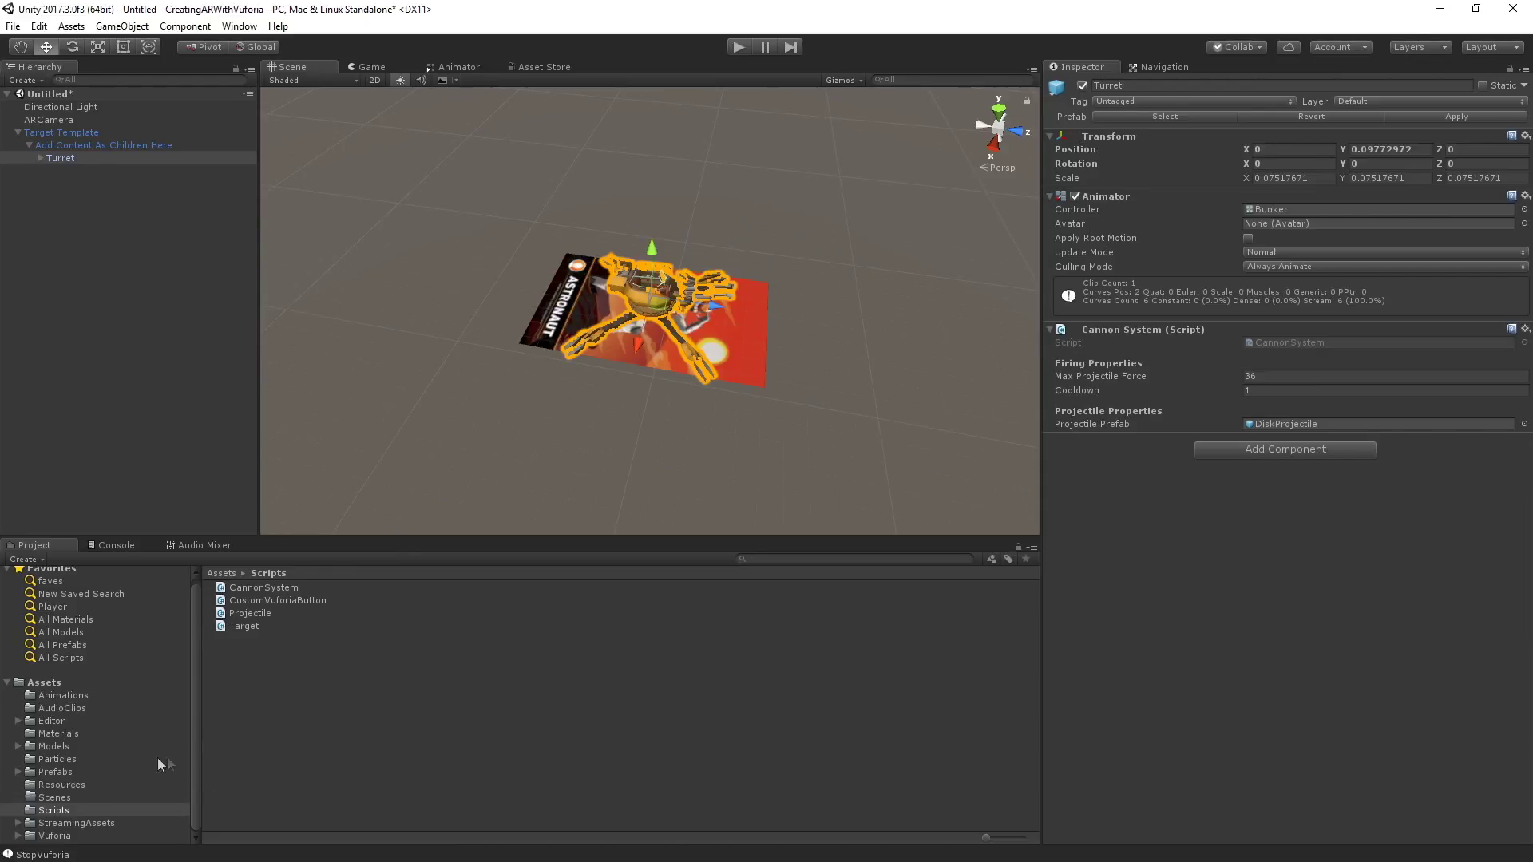
# Step: Drag the FireCanvas prefab onto Add Content As Children Here, beside the Turret
pyautogui.click(71, 773)
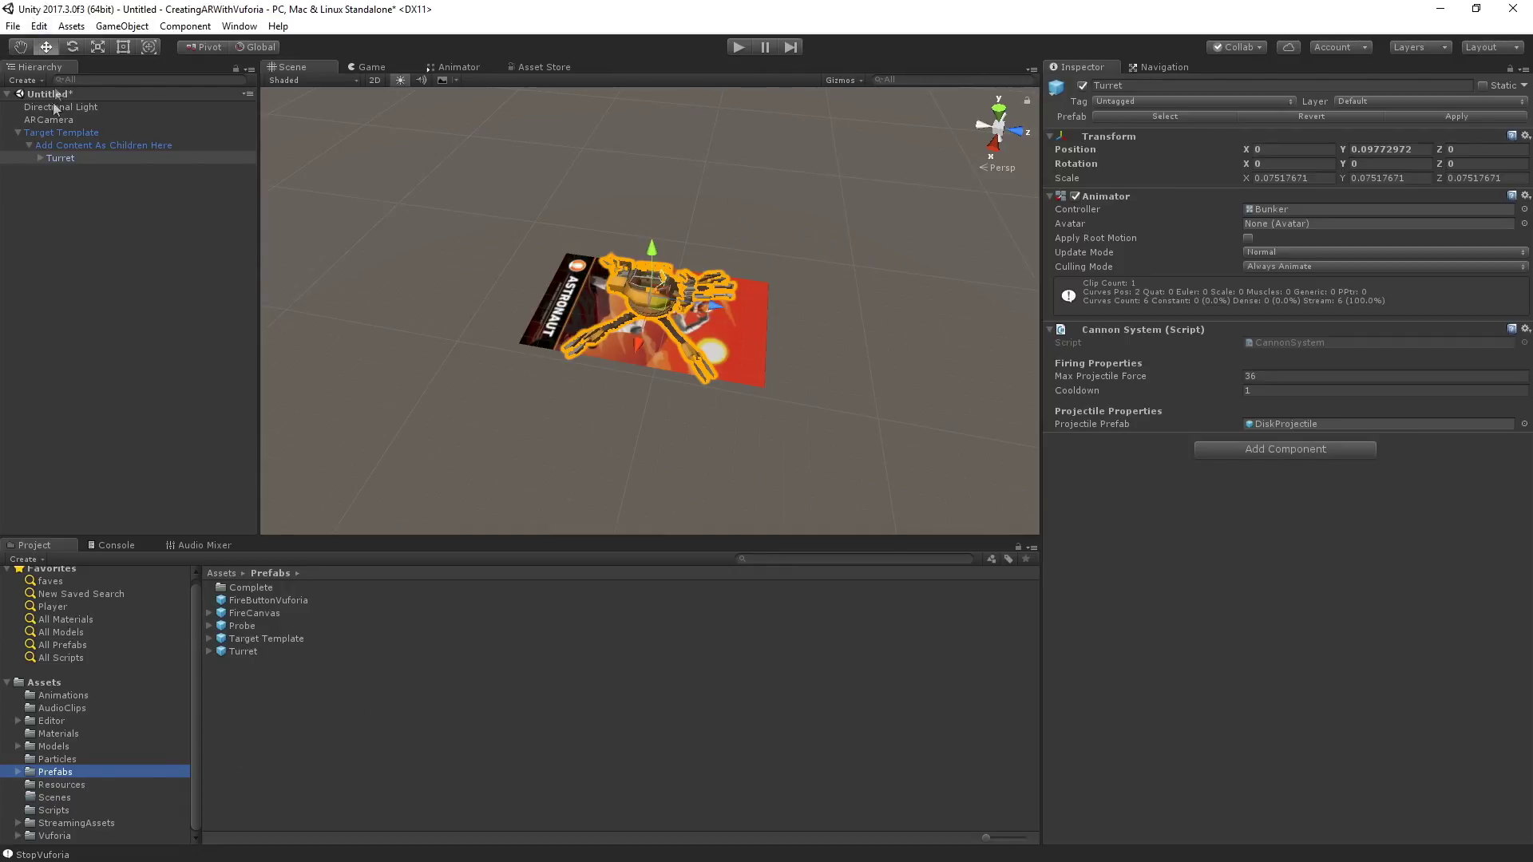
pyautogui.moveTo(271, 612); pyautogui.dragTo(117, 146)
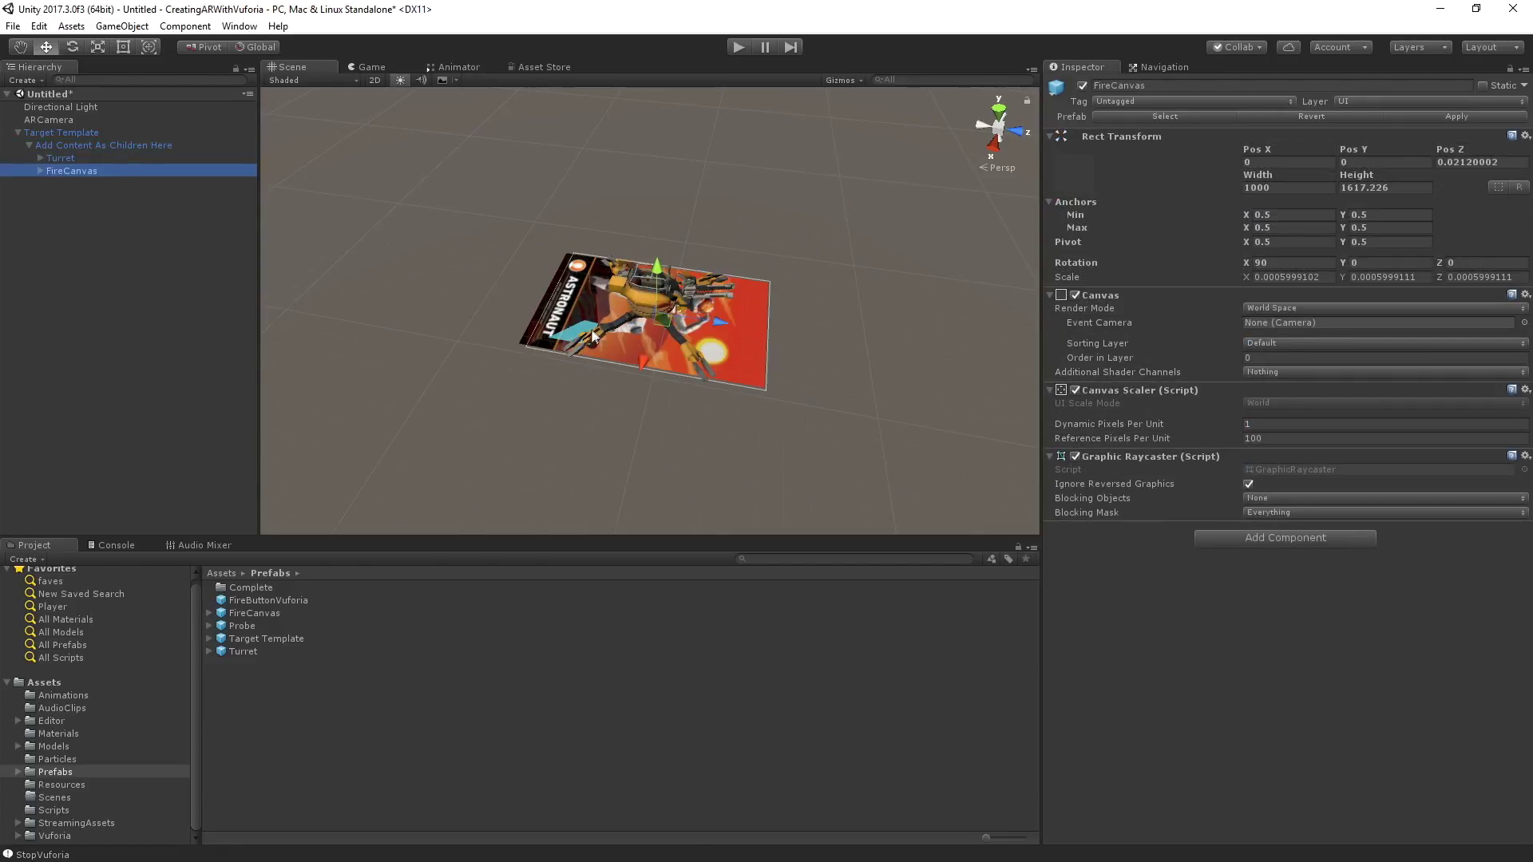
pyautogui.scroll(-3, 441, 301)
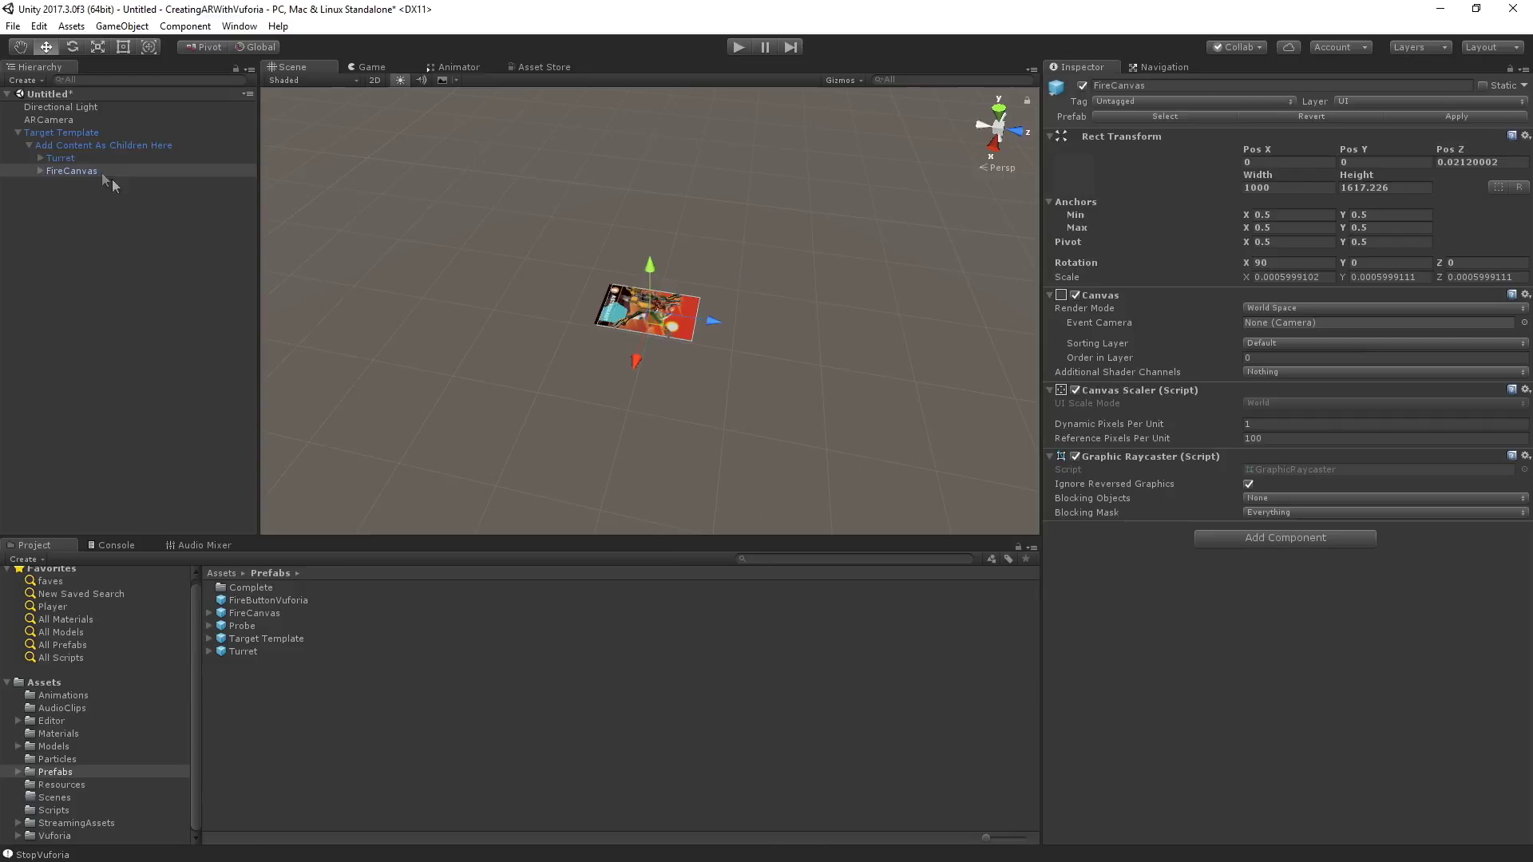
pyautogui.click(72, 159)
pyautogui.click(72, 170)
pyautogui.scroll(3, 616, 308)
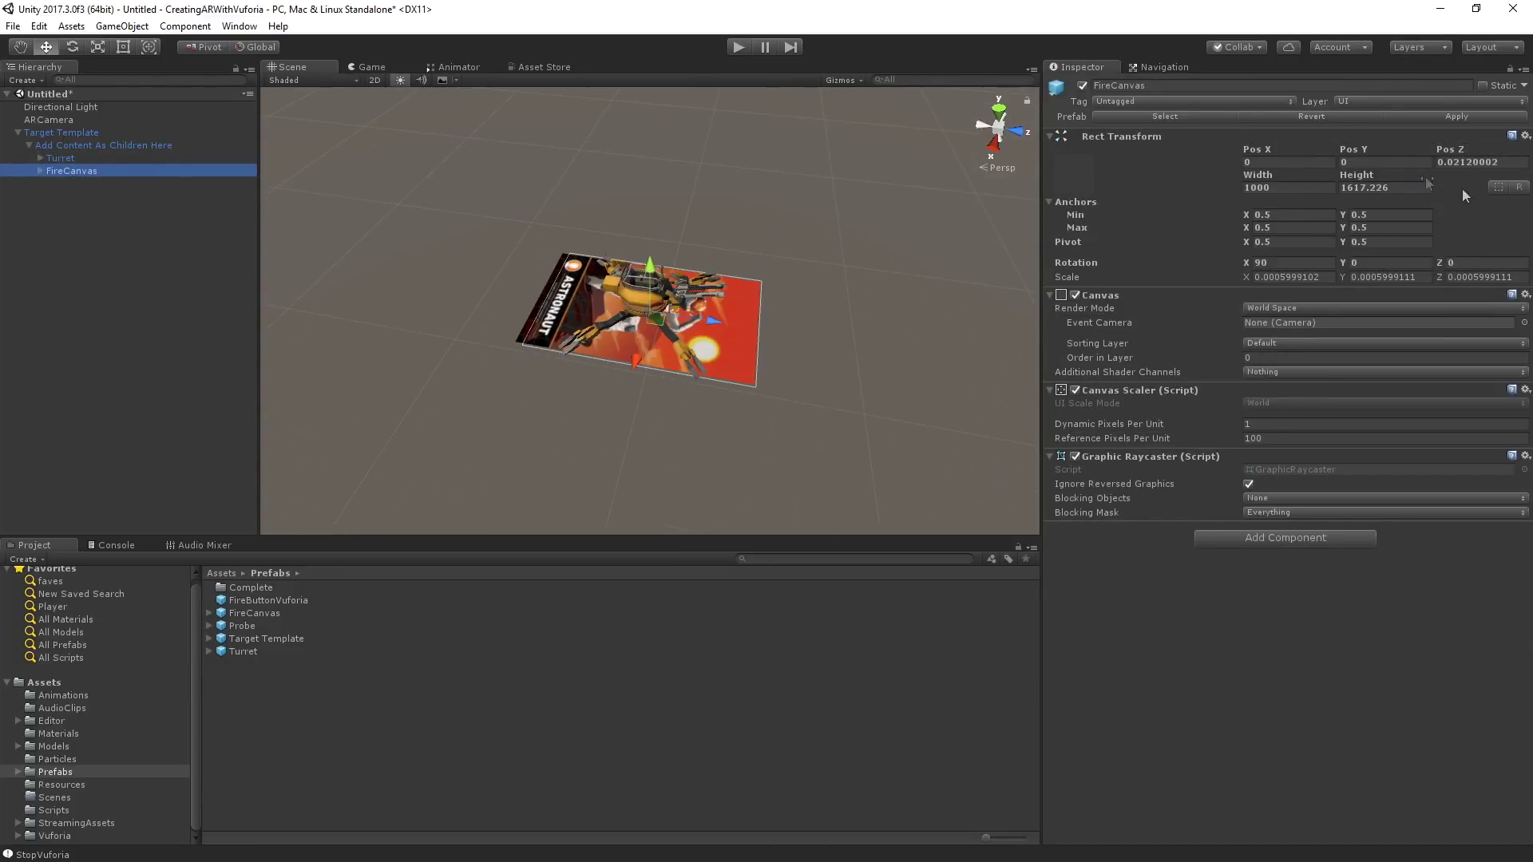
pyautogui.click(59, 145)
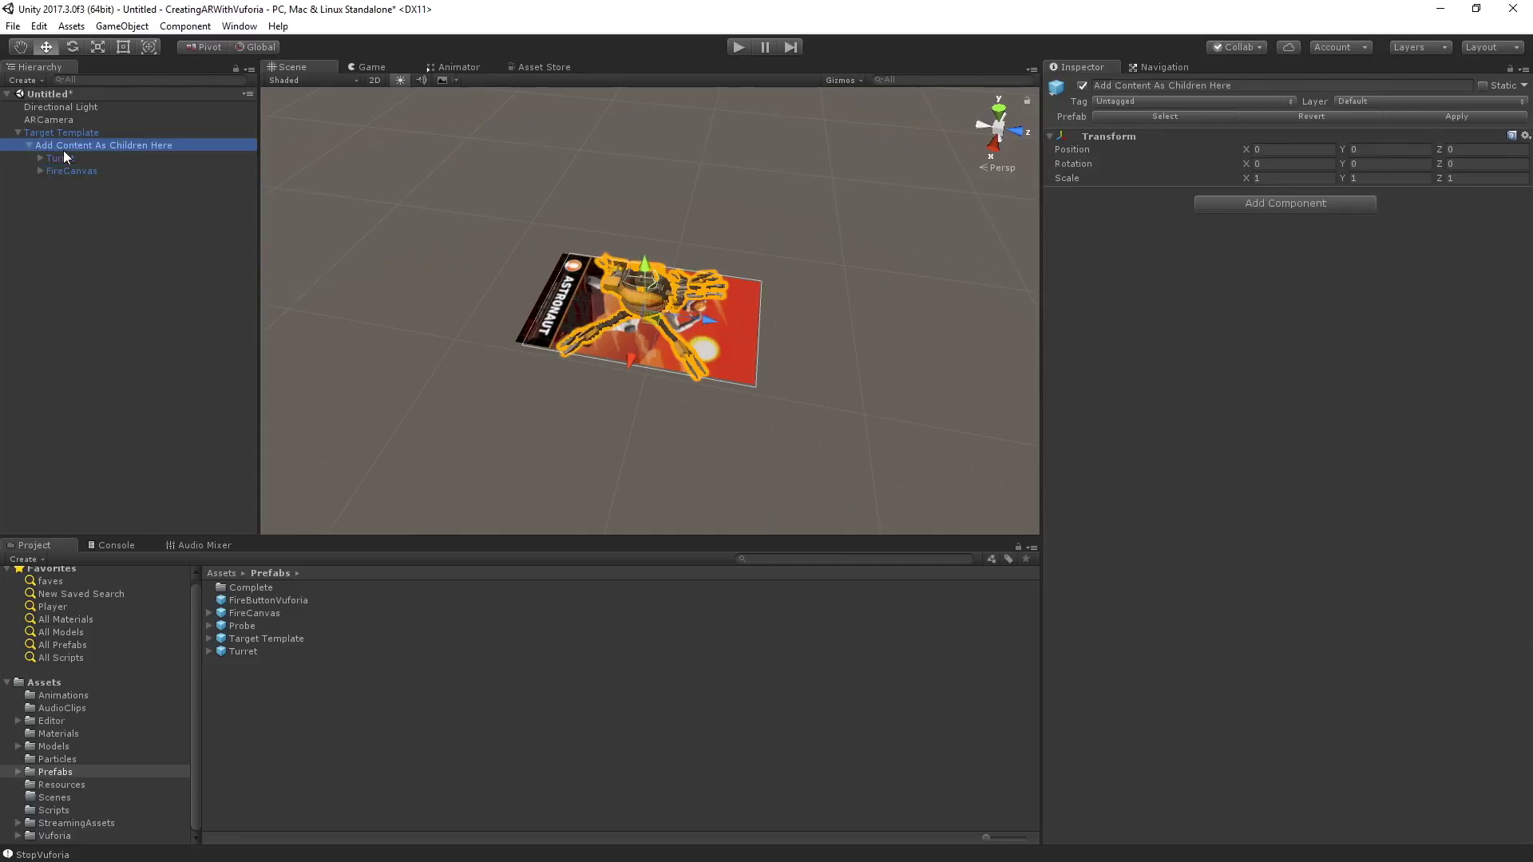
pyautogui.click(62, 168)
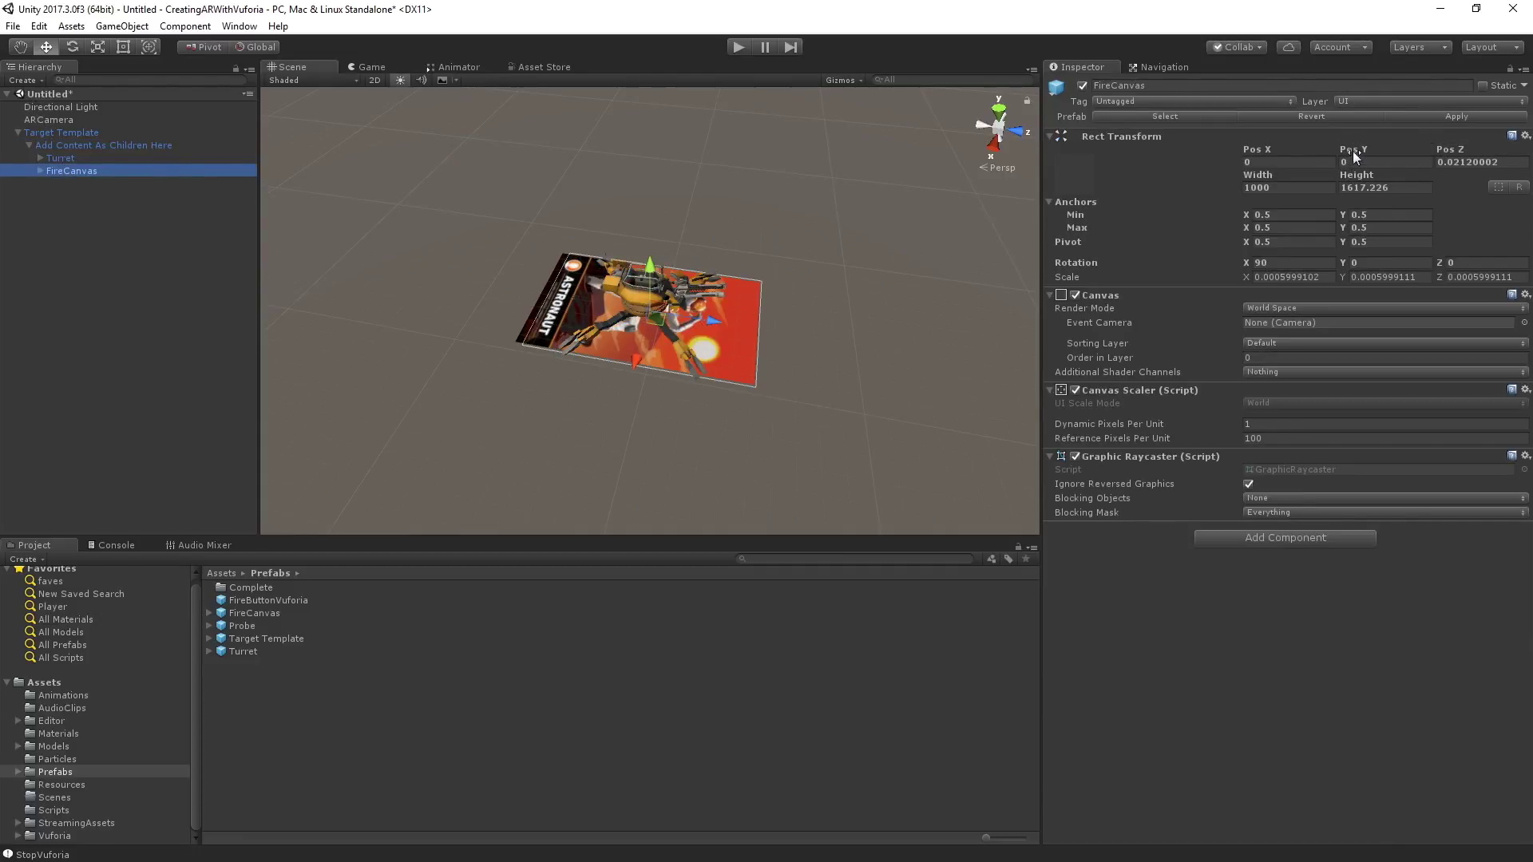
# Step: Set the FireCanvas Rect Transform Pos Y to 0.01
pyautogui.moveTo(1354, 147); pyautogui.dragTo(1358, 148)
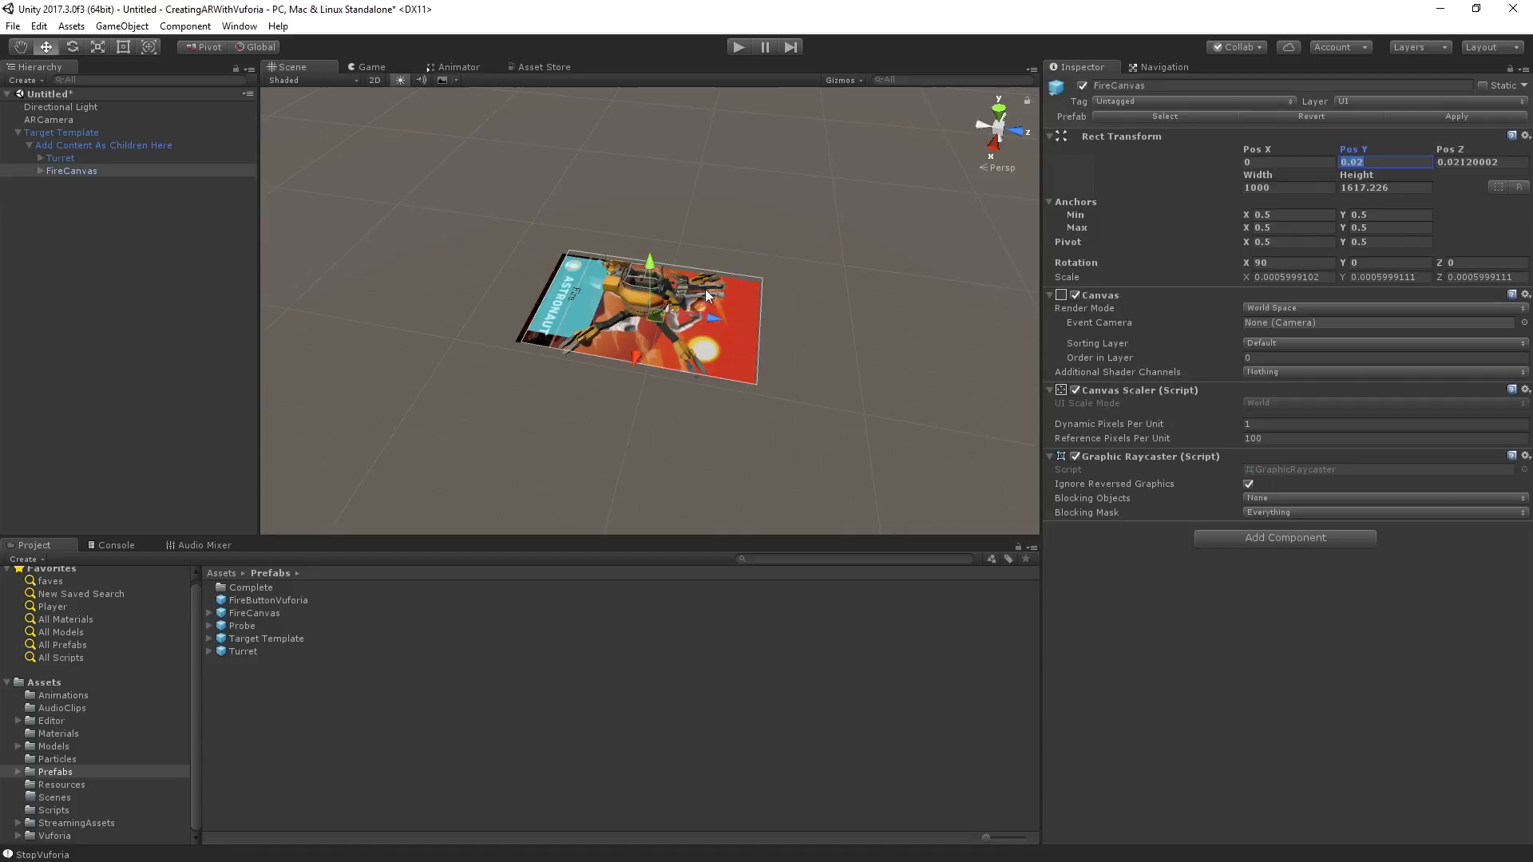
pyautogui.click(1377, 161)
pyautogui.press('BackSpace')
pyautogui.write('1')
pyautogui.press('Return')
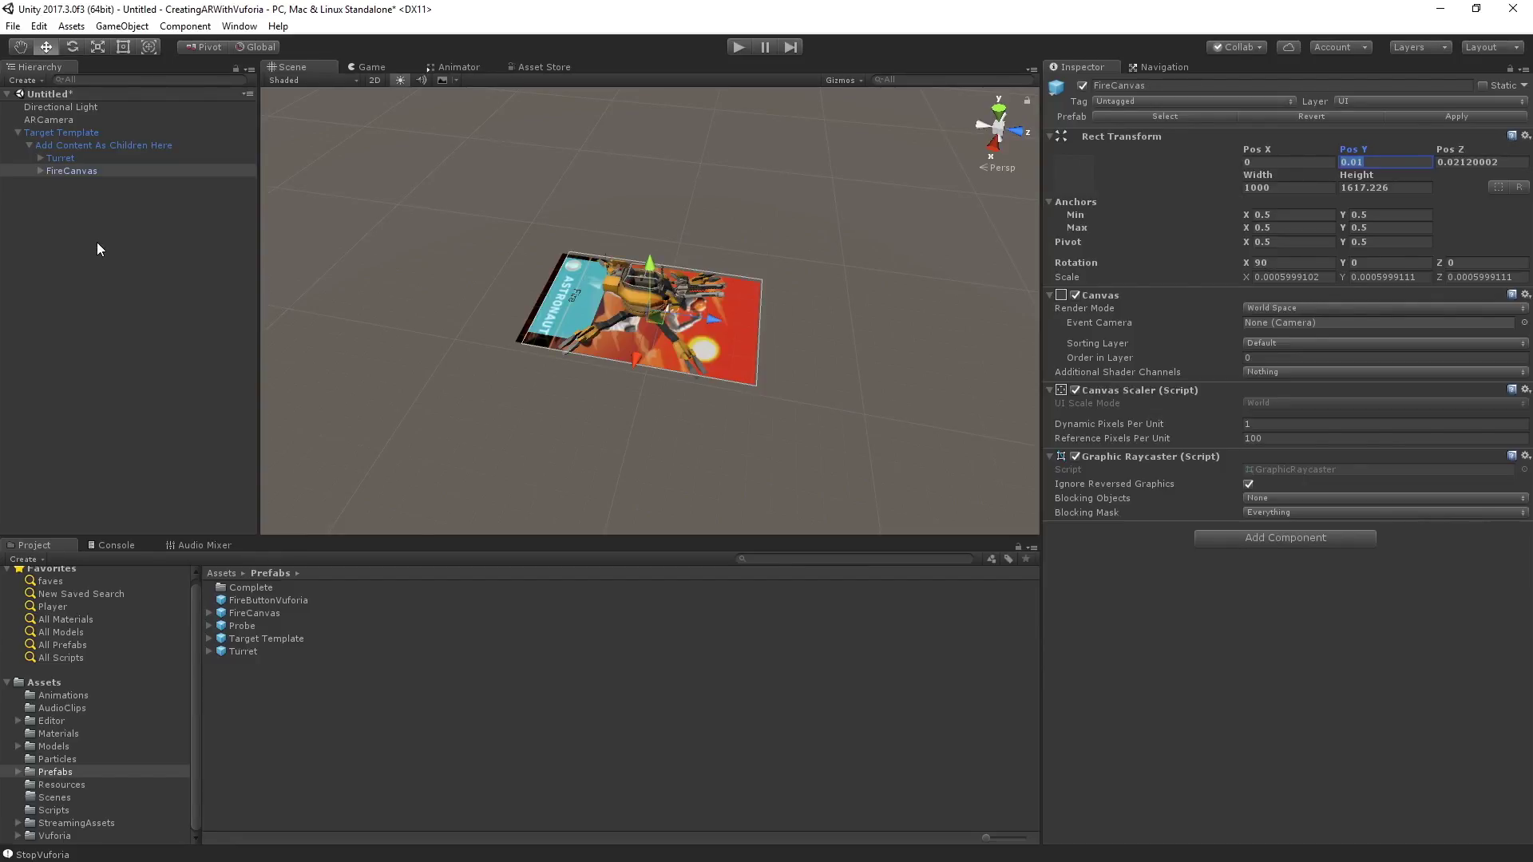
pyautogui.click(1312, 654)
pyautogui.click(149, 319)
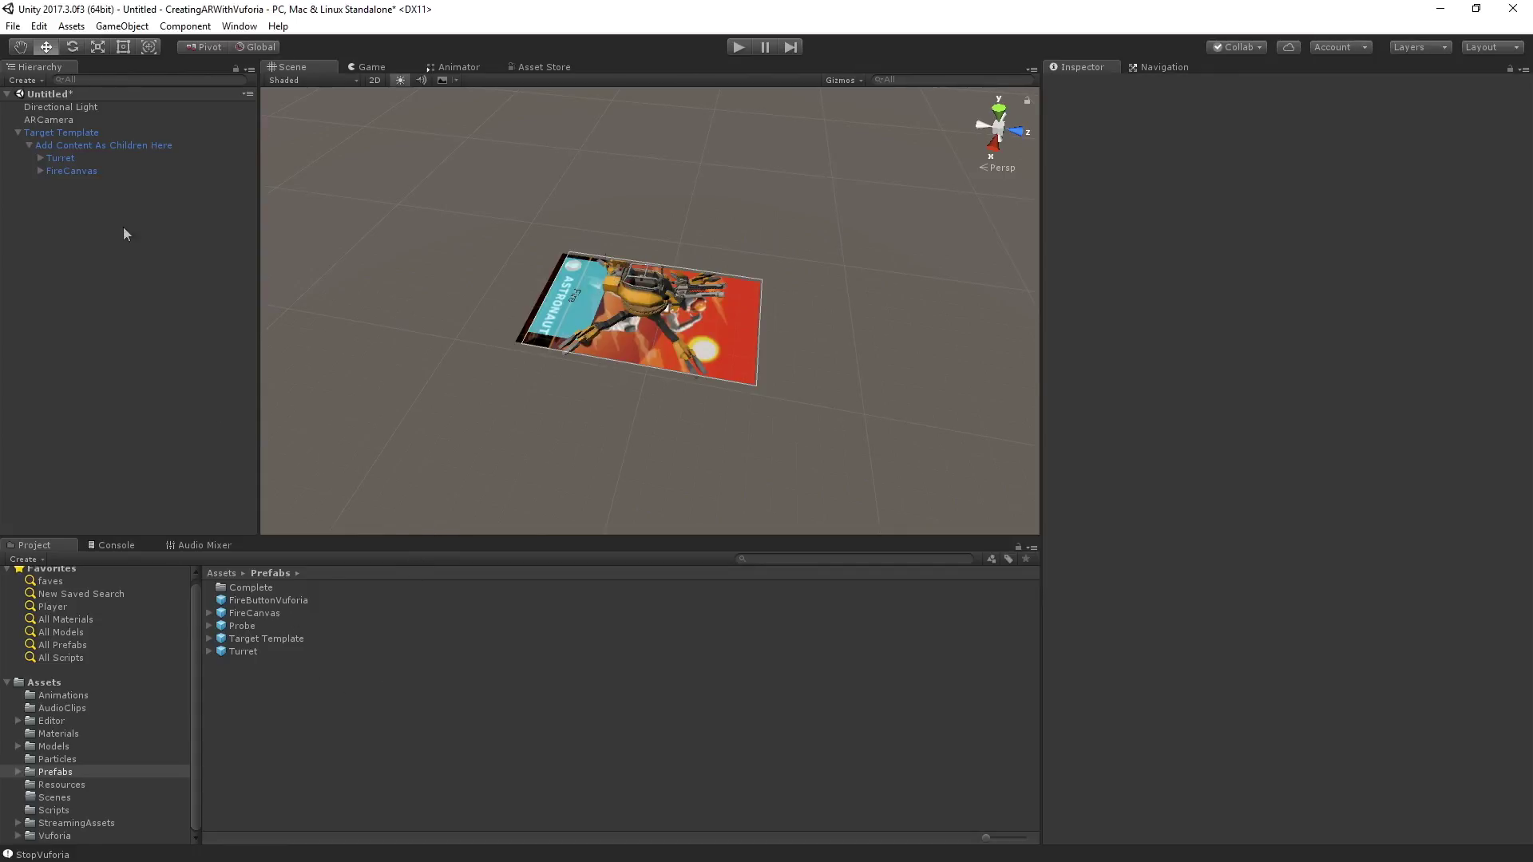
# Step: Confirm the FireCanvas render mode stays World Space
pyautogui.click(75, 170)
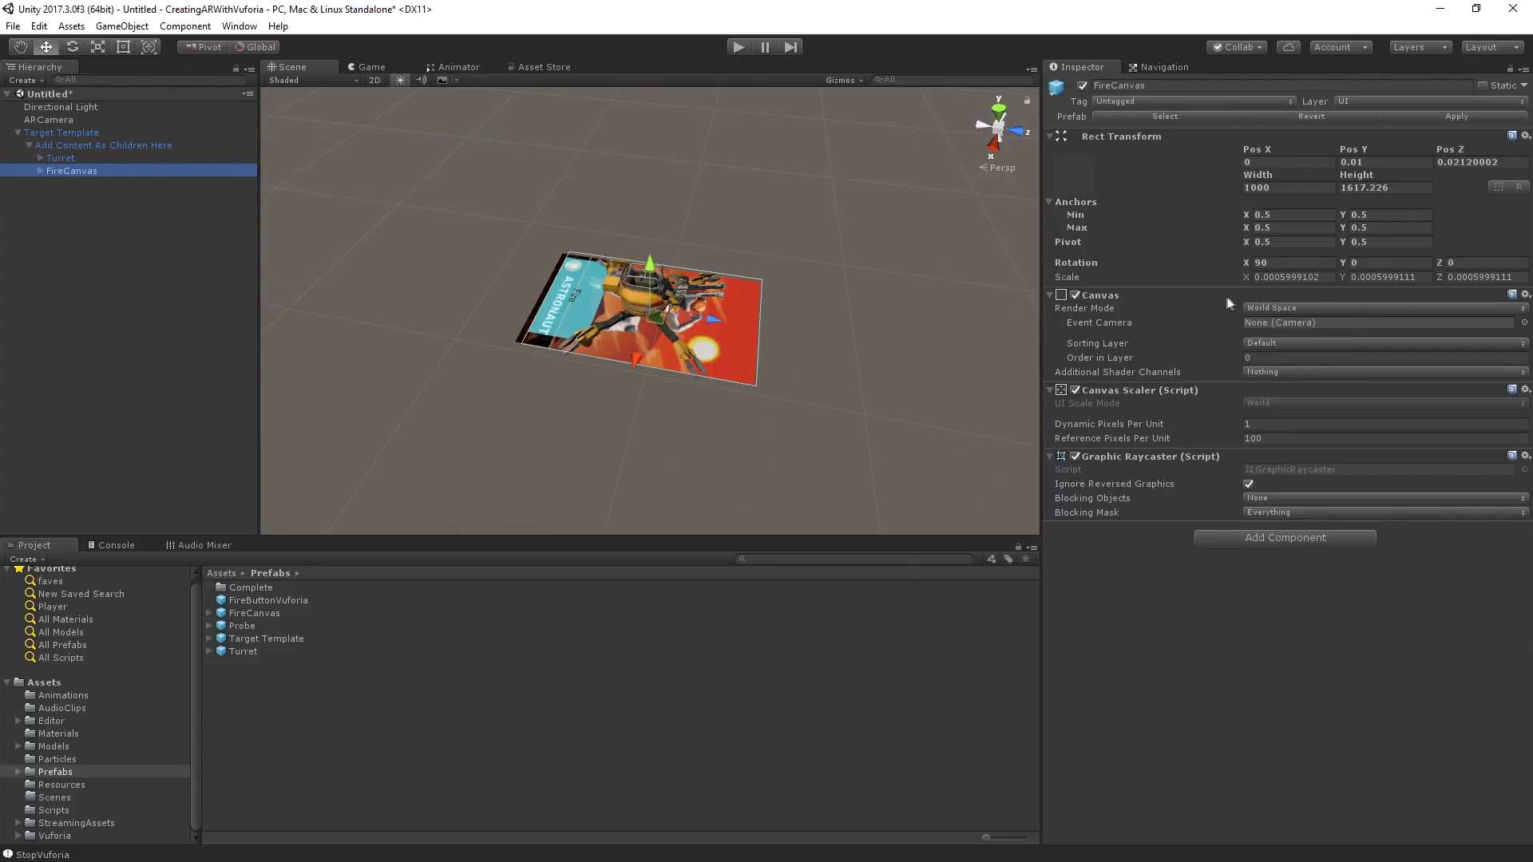
pyautogui.click(1303, 306)
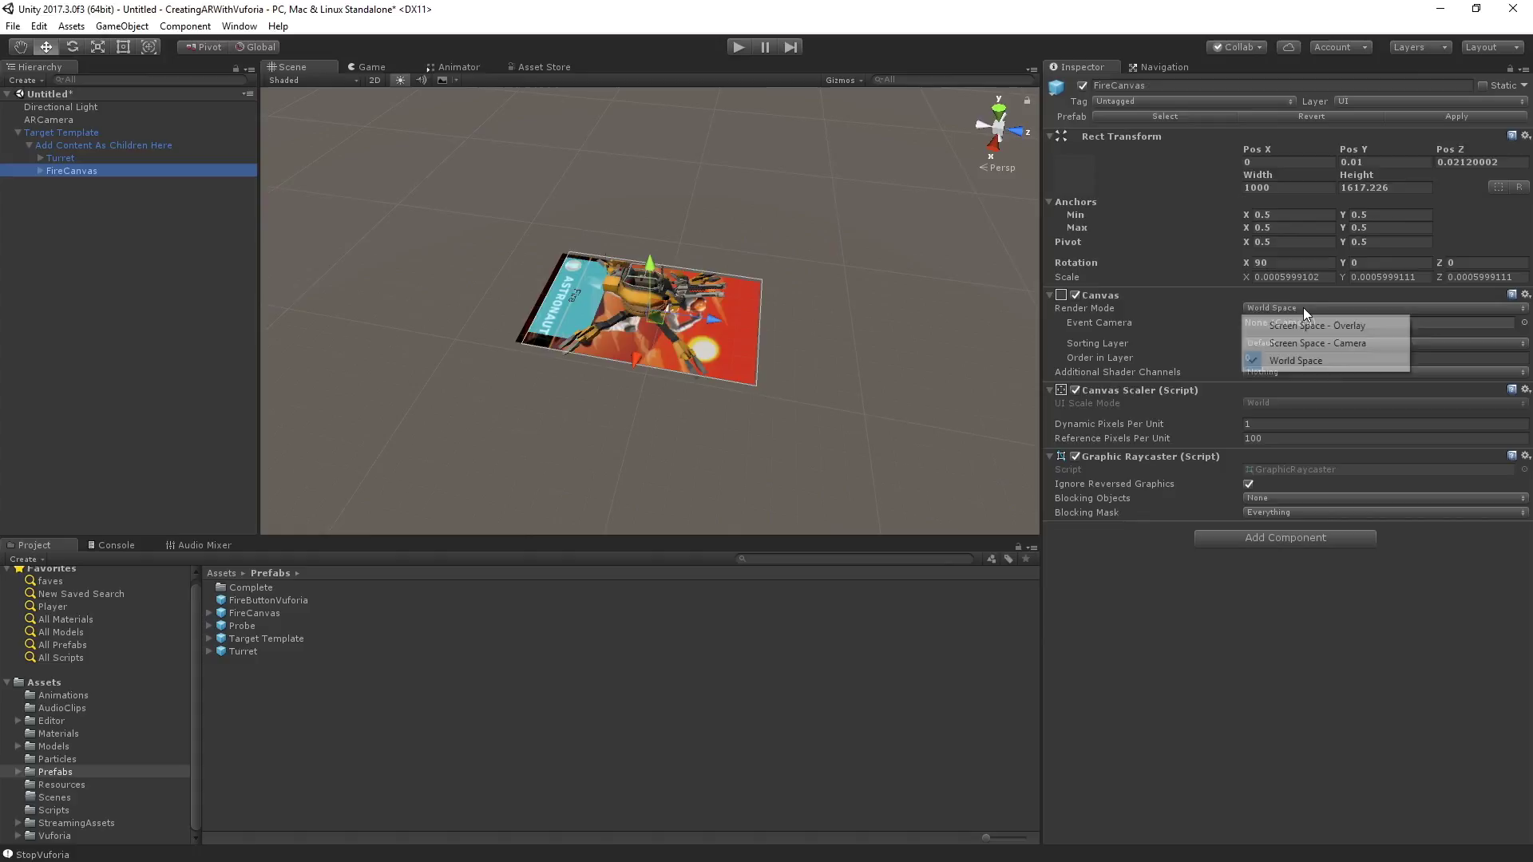
pyautogui.click(1260, 732)
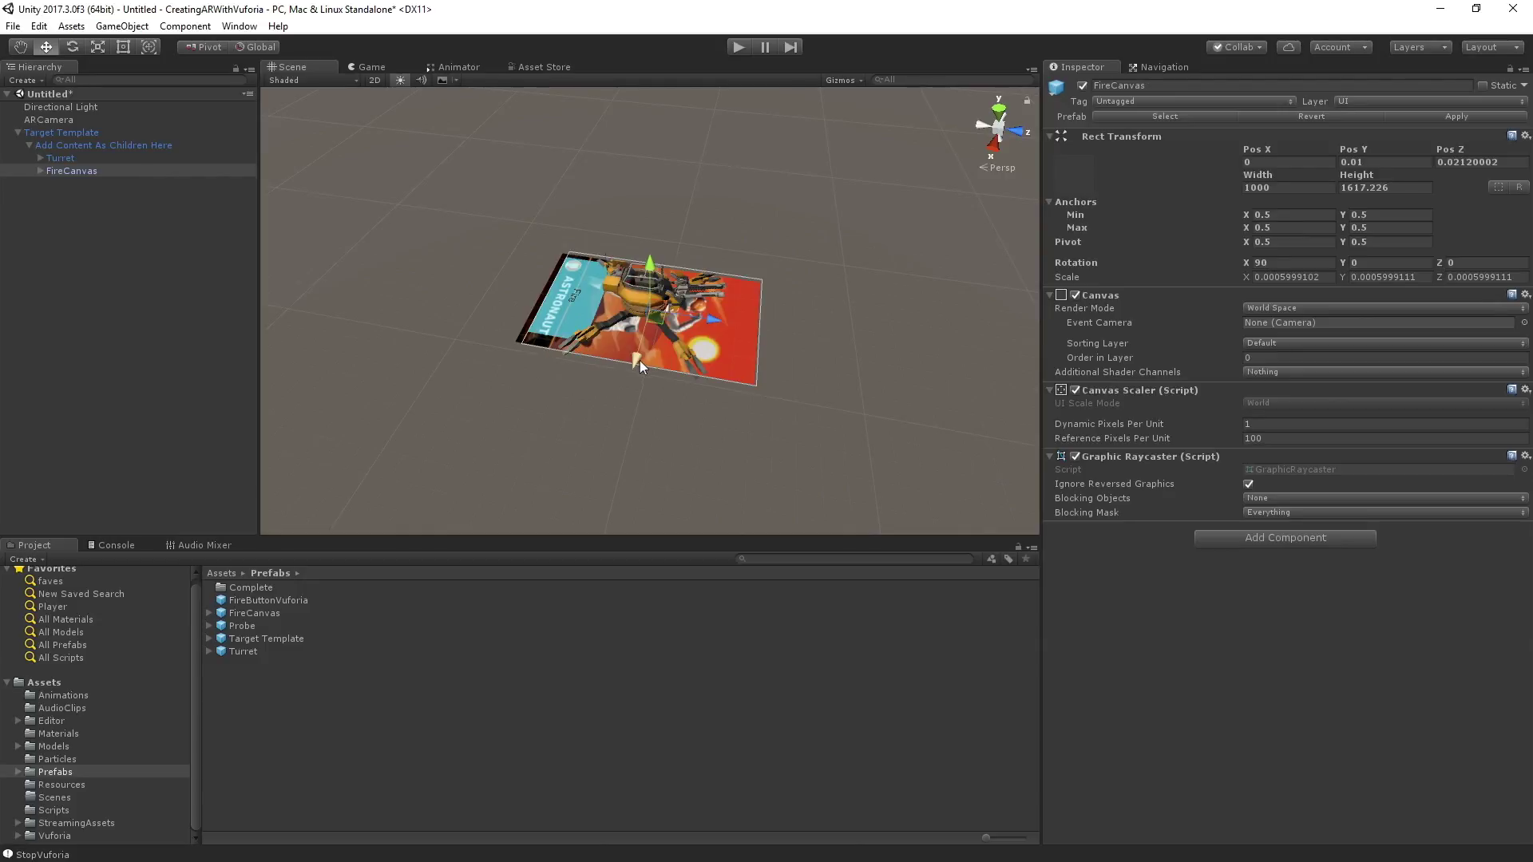
# Step: Test-move the Target Template along X, undo the move, and deselect it
pyautogui.click(689, 347)
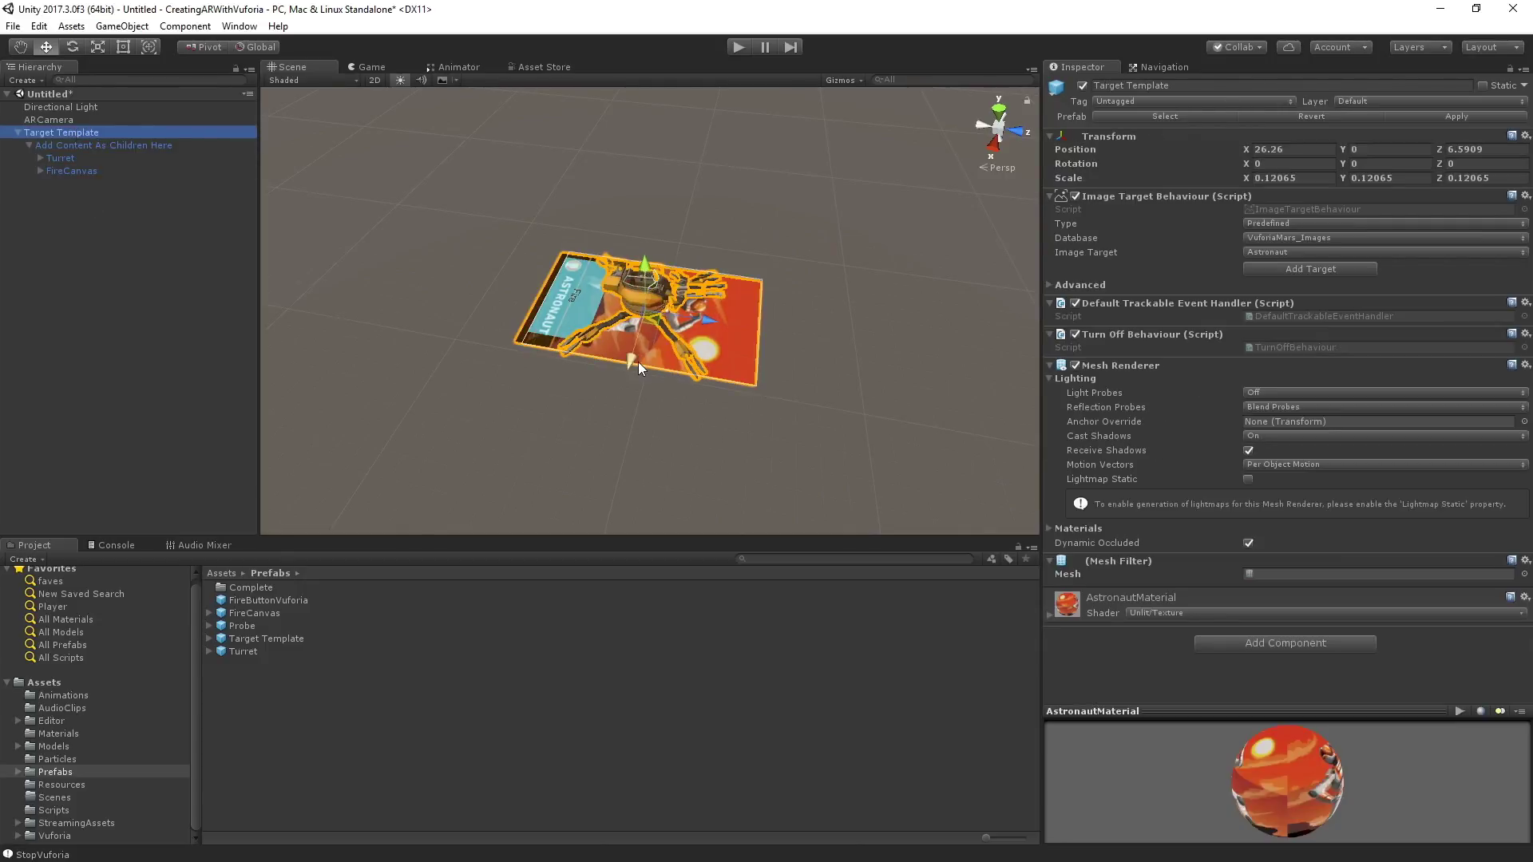
pyautogui.moveTo(639, 361); pyautogui.dragTo(663, 338)
pyautogui.hotkey('ctrl', 'z')
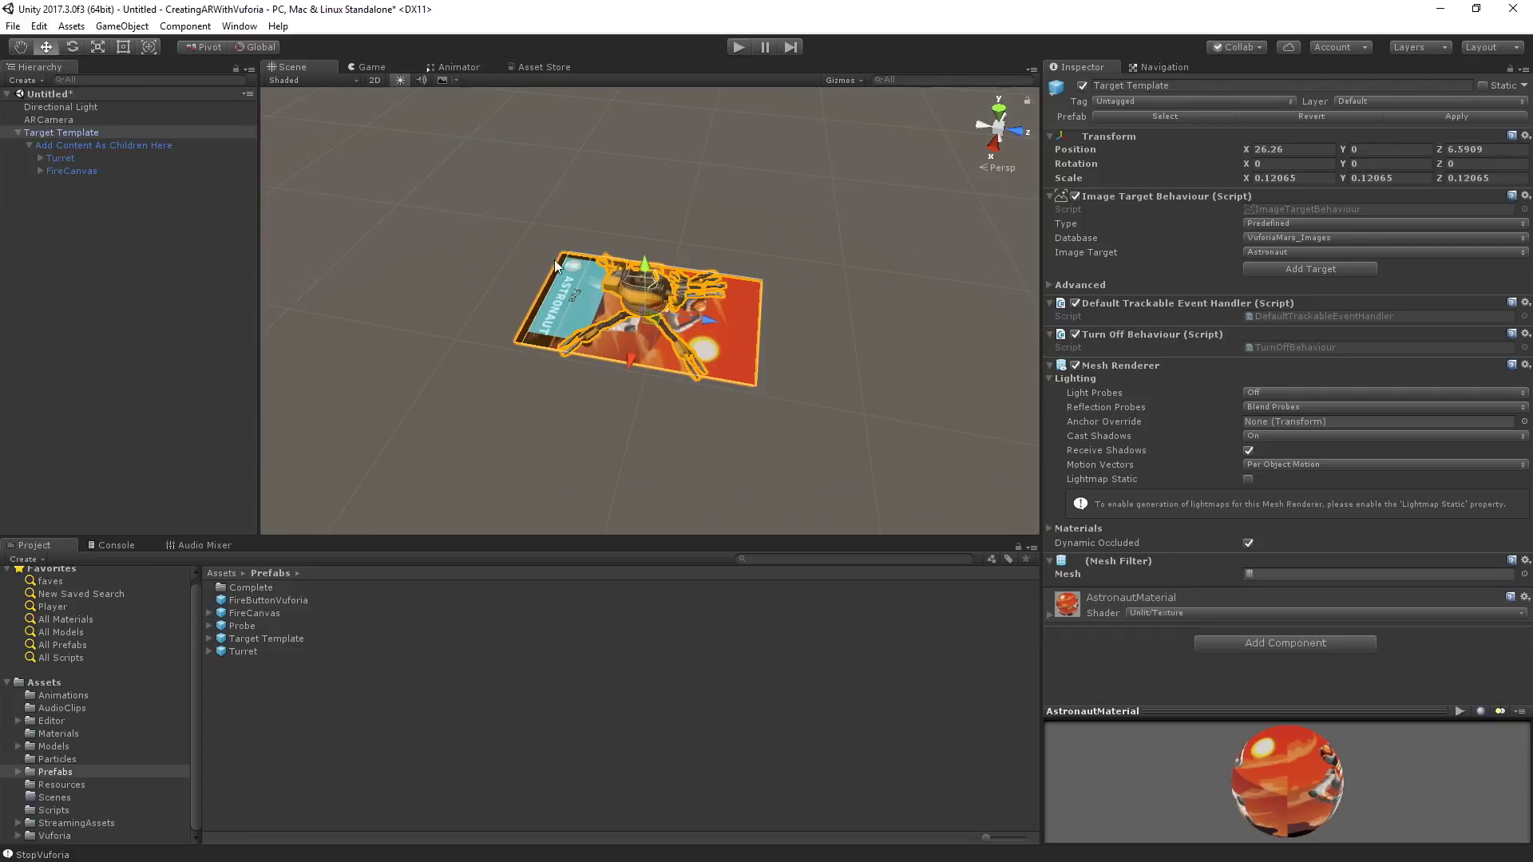
pyautogui.click(577, 231)
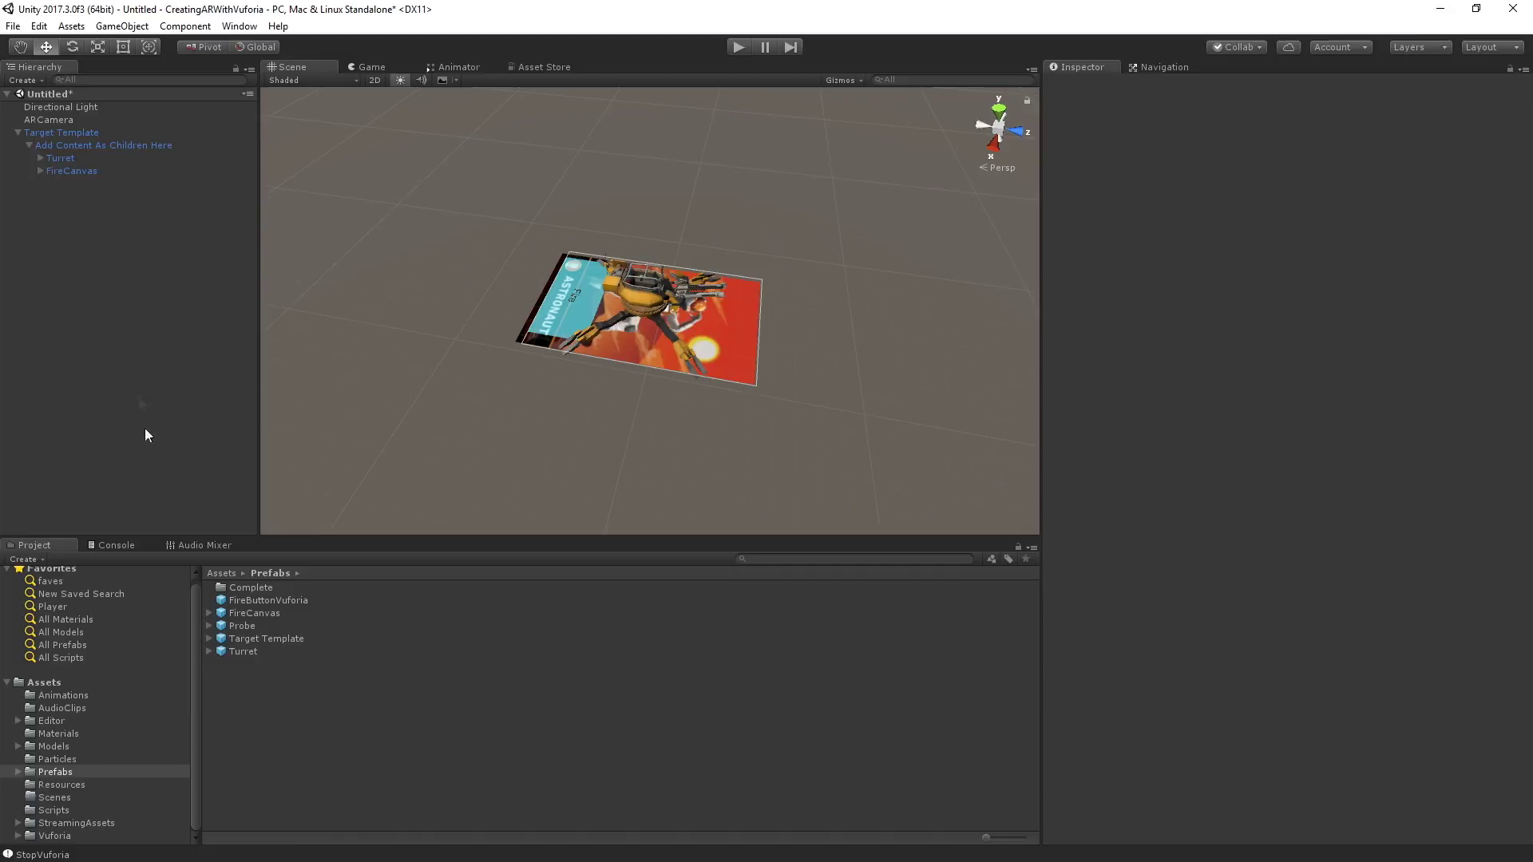
# Step: Add the FireButtonVuforia prefab under the Target Template
pyautogui.moveTo(287, 601); pyautogui.dragTo(108, 131)
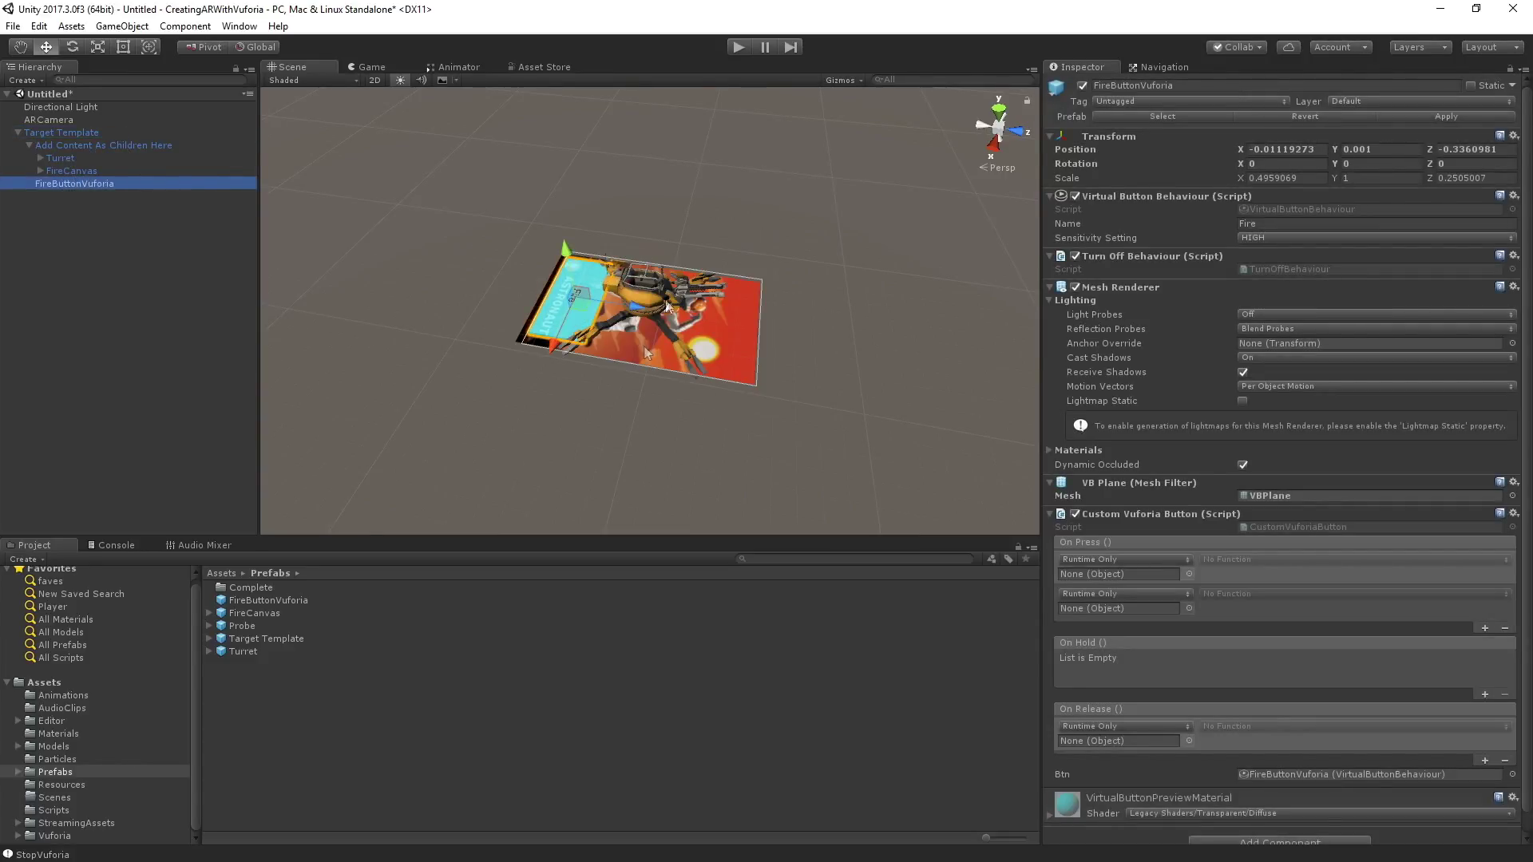
pyautogui.click(55, 191)
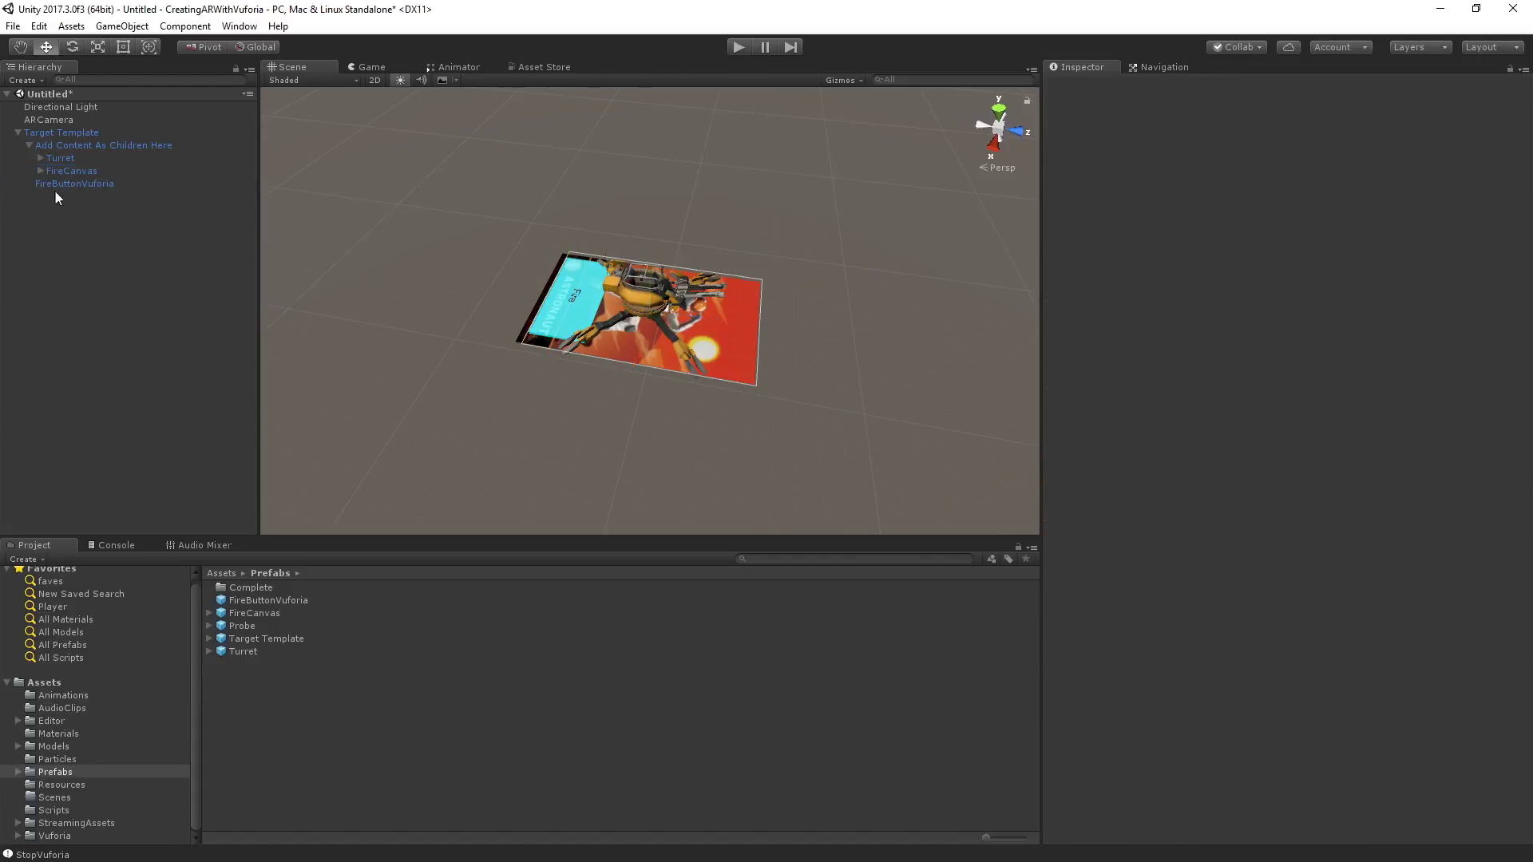
pyautogui.click(64, 187)
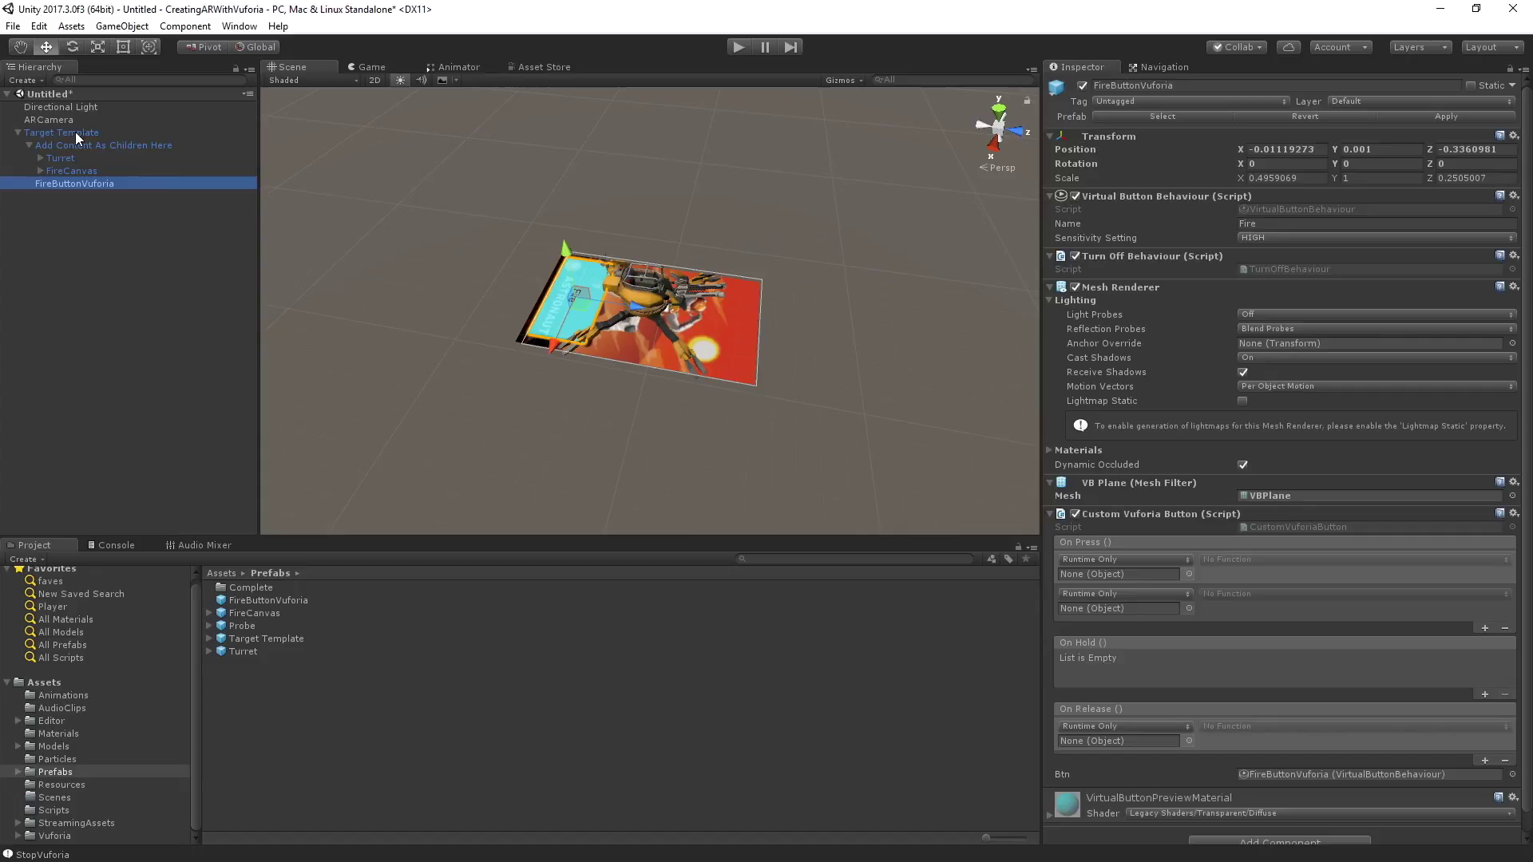
pyautogui.click(29, 144)
pyautogui.click(61, 188)
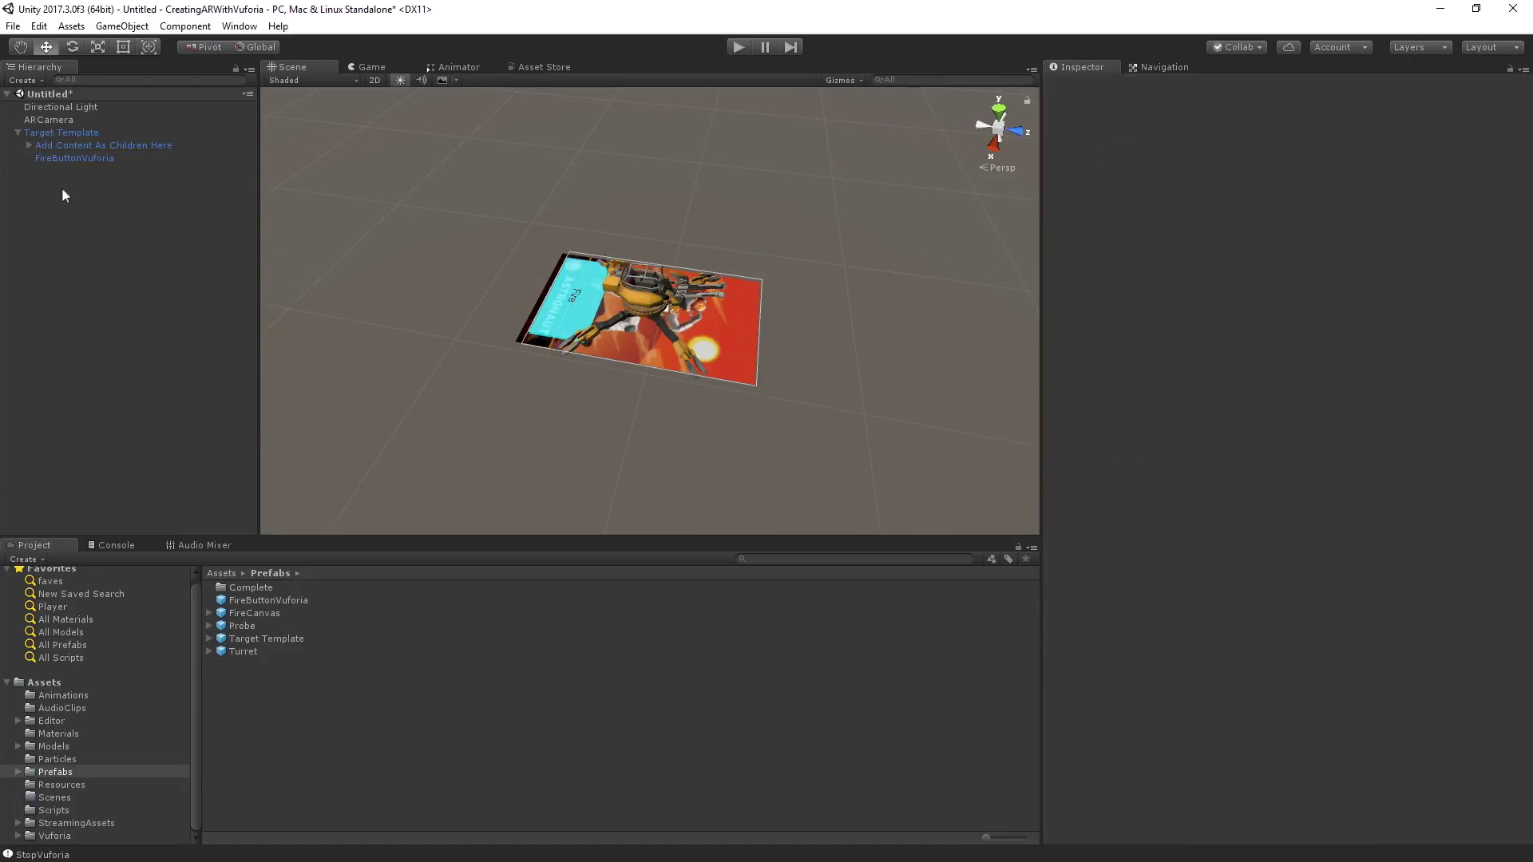
# Step: Test-slide the virtual button off the card, then undo to restore its position
pyautogui.click(80, 158)
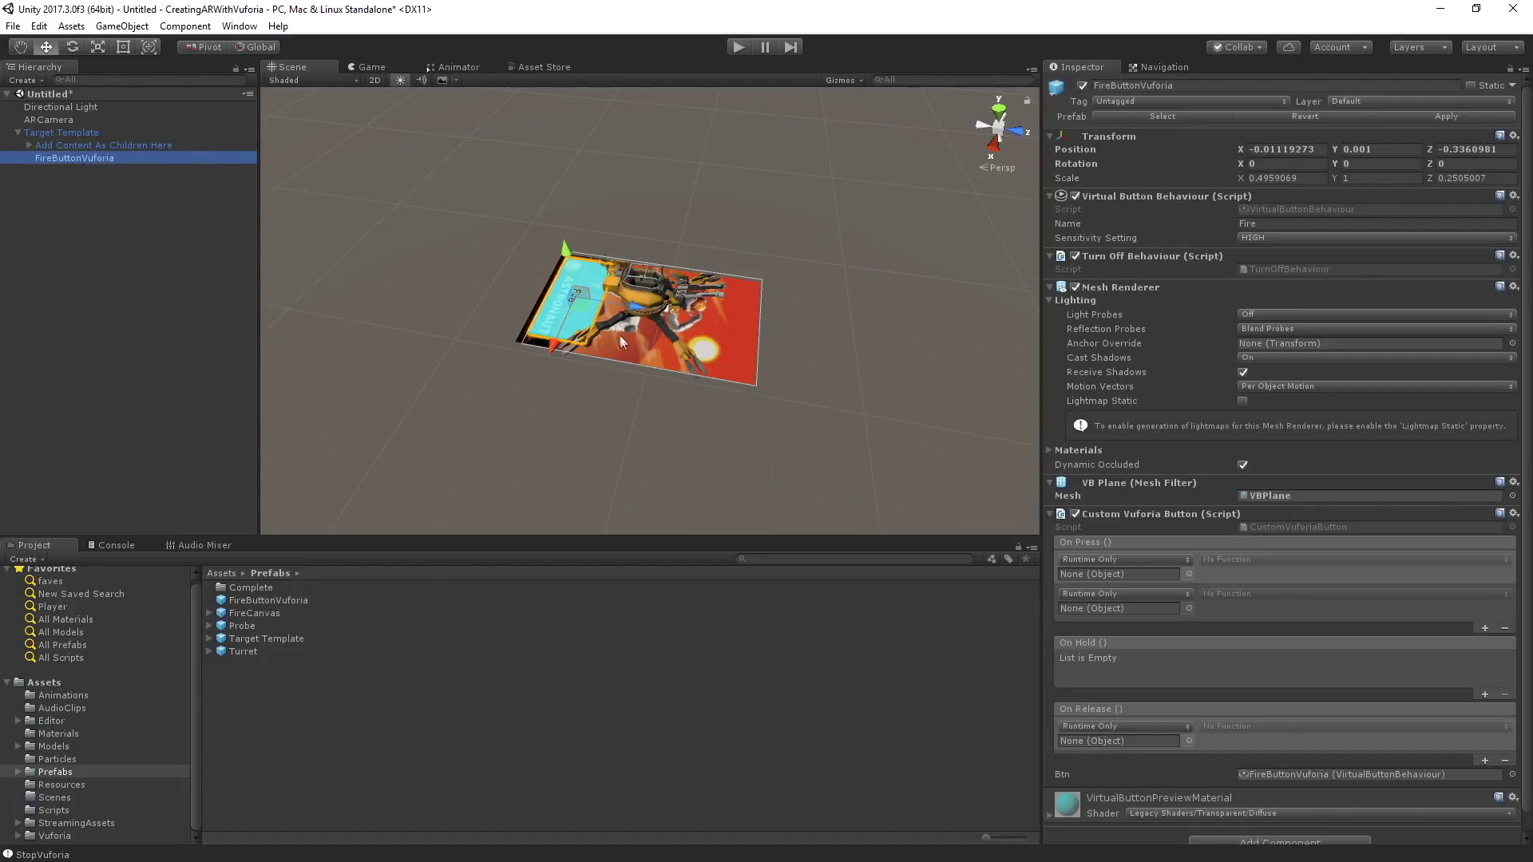
pyautogui.moveTo(630, 301); pyautogui.dragTo(789, 338)
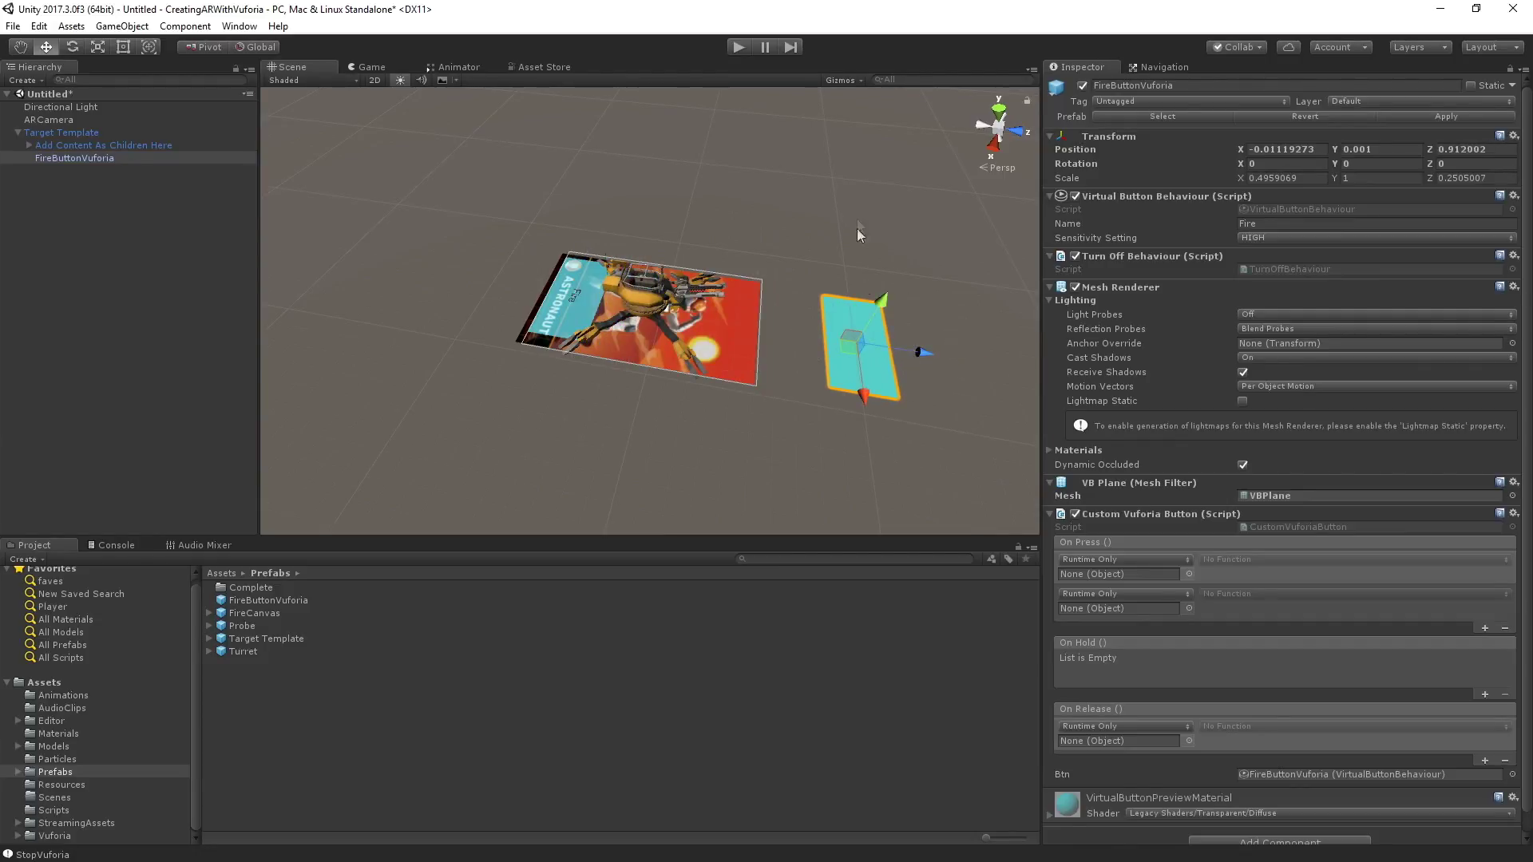
pyautogui.hotkey('ctrl', 'z')
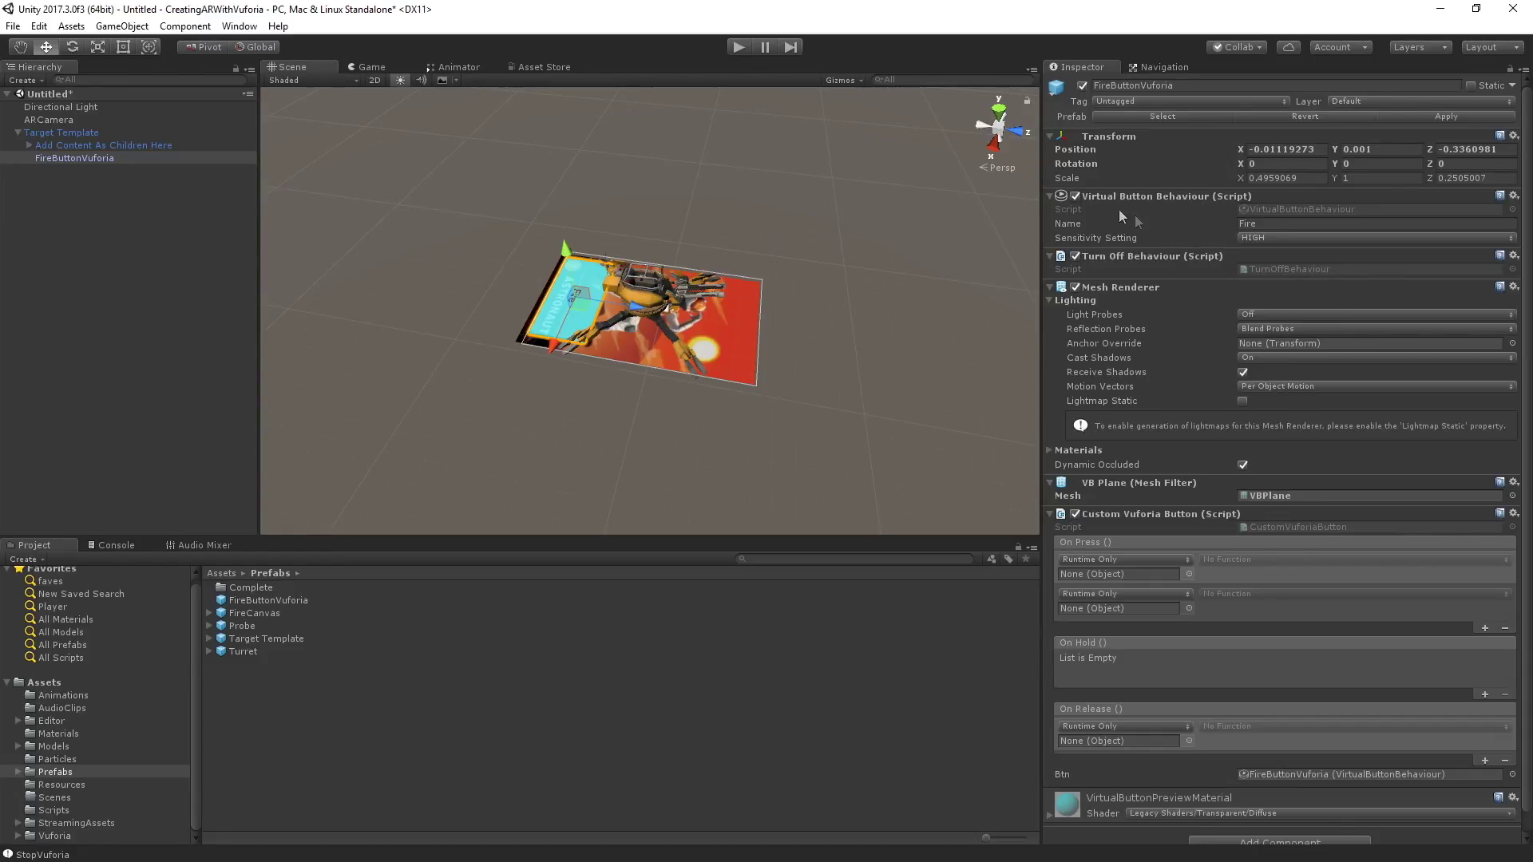
pyautogui.click(1094, 233)
pyautogui.click(1137, 257)
pyautogui.click(1137, 257)
pyautogui.click(1050, 298)
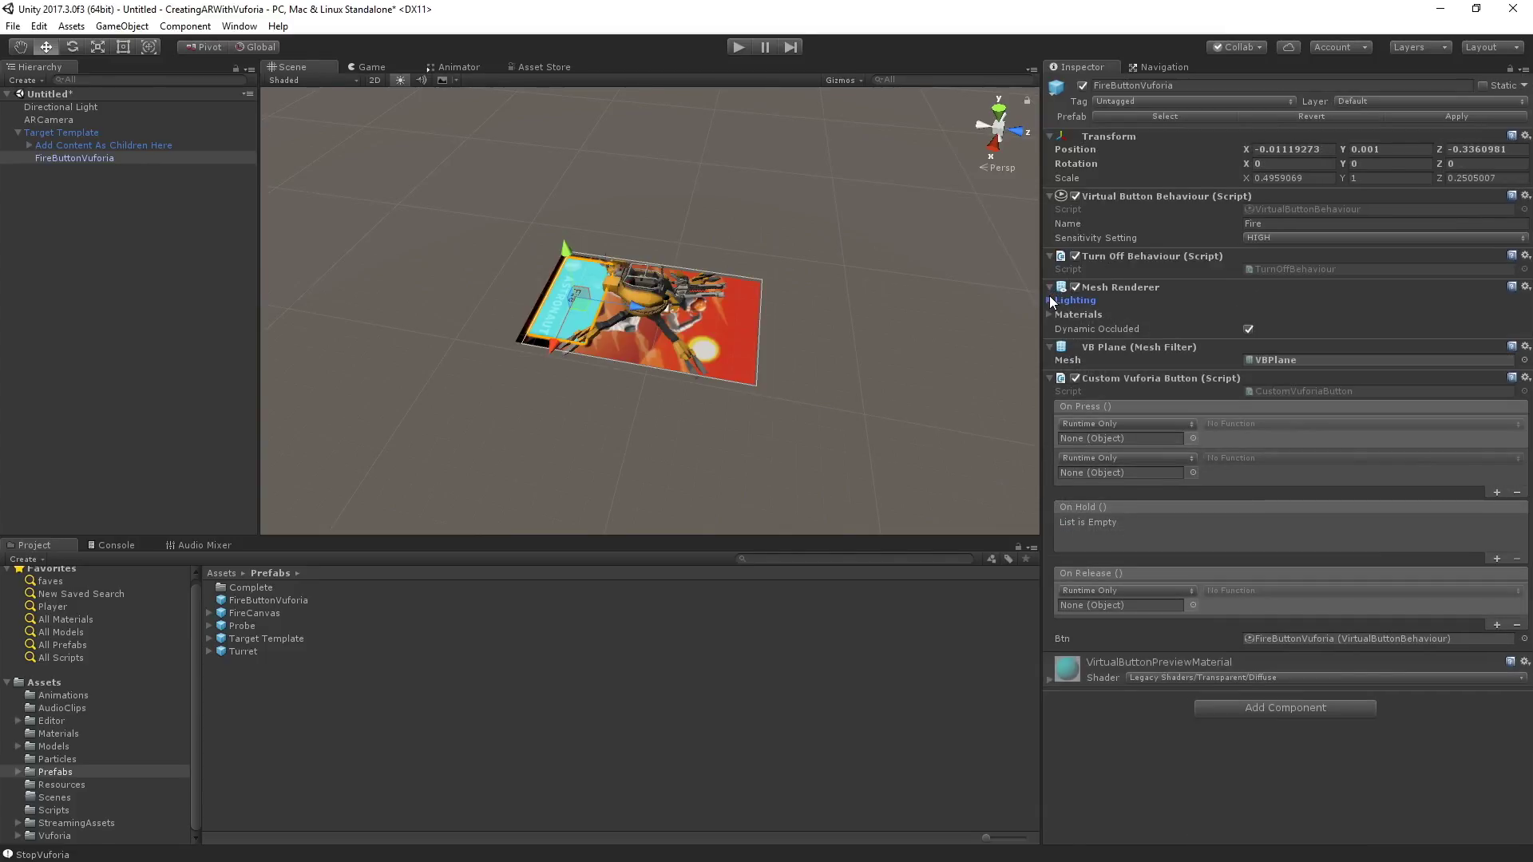
pyautogui.click(1185, 376)
pyautogui.click(1185, 376)
# Step: Assign the Turret to the On Press slot with CannonSystem > FireProjectile ()
pyautogui.click(27, 145)
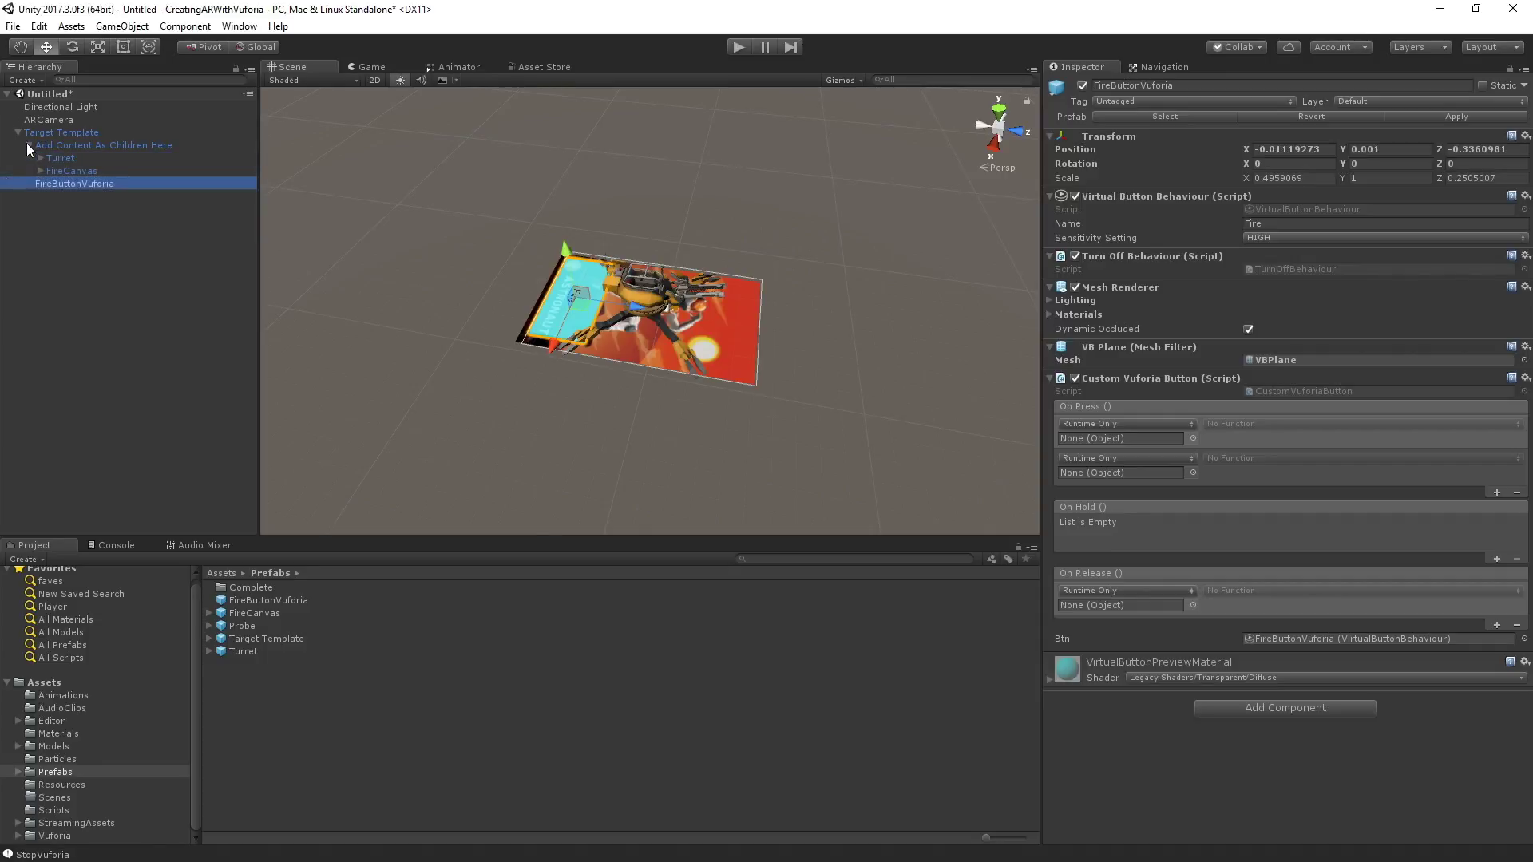
pyautogui.click(67, 156)
pyautogui.moveTo(68, 157); pyautogui.dragTo(1121, 438)
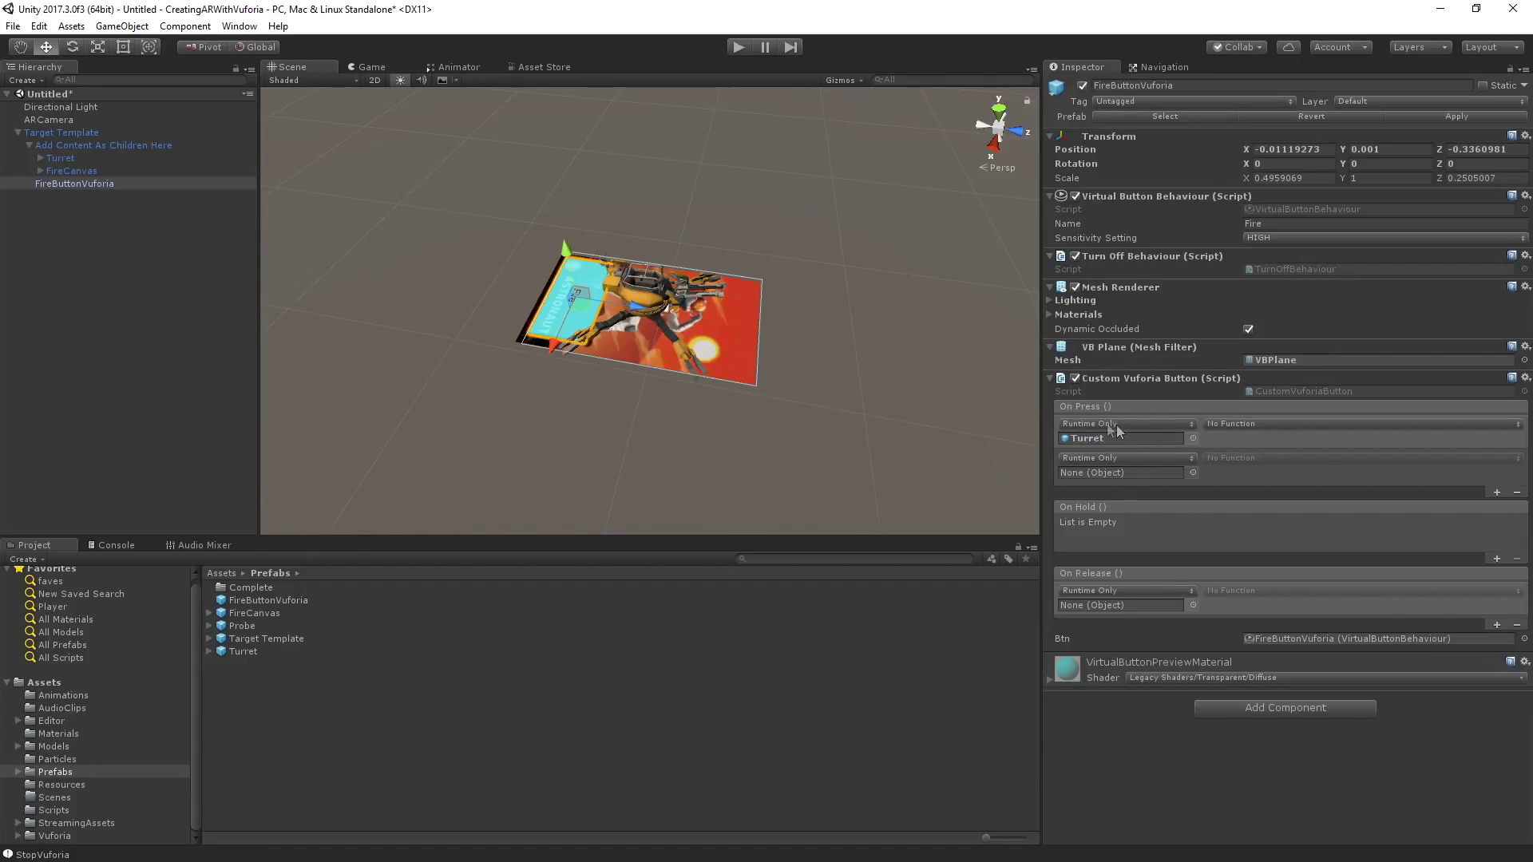
pyautogui.click(1301, 422)
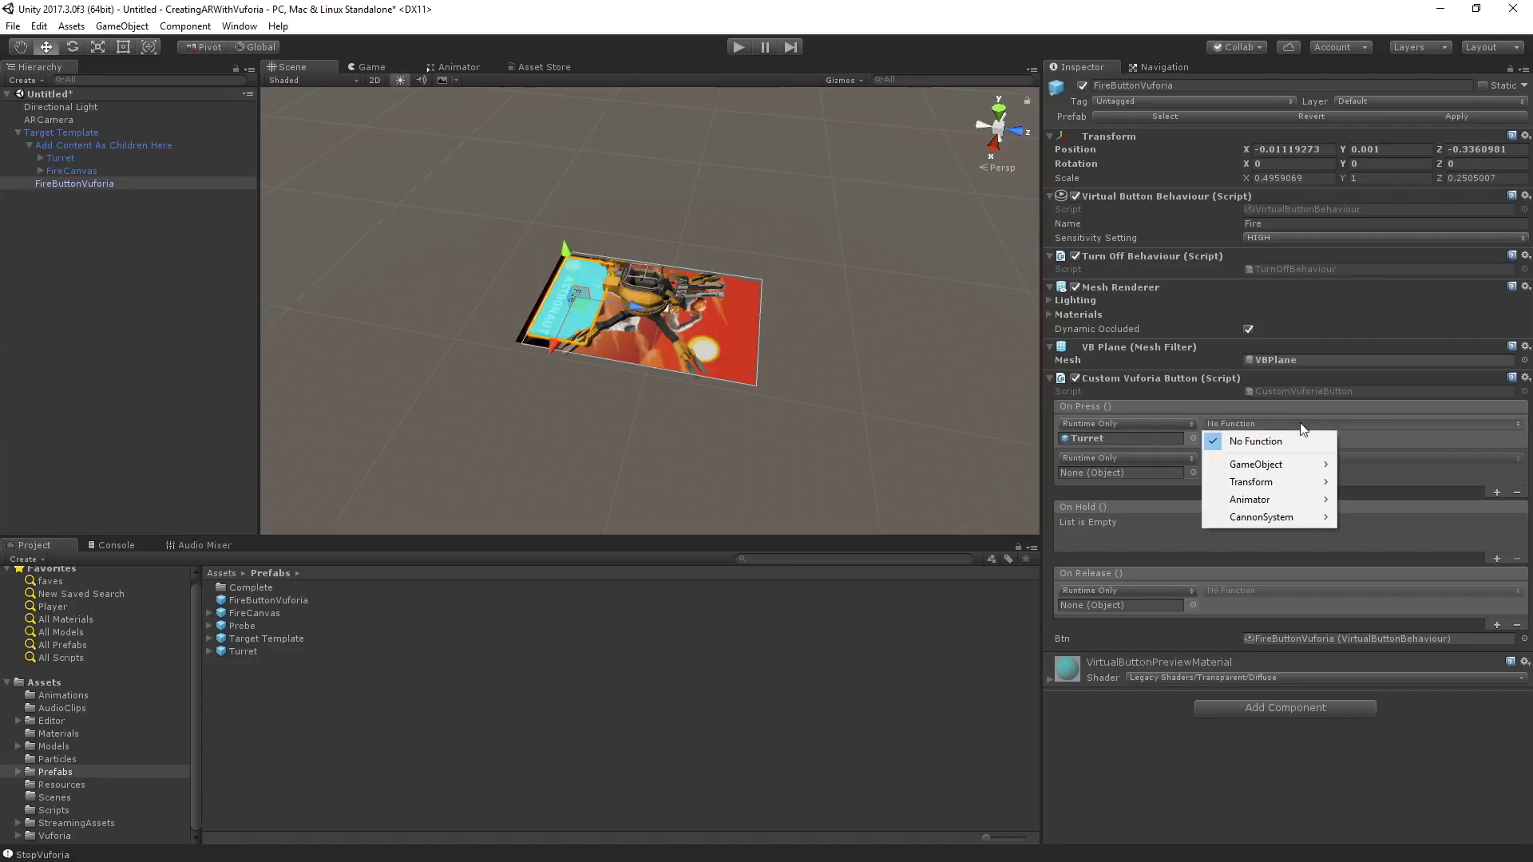
pyautogui.moveTo(1266, 518)
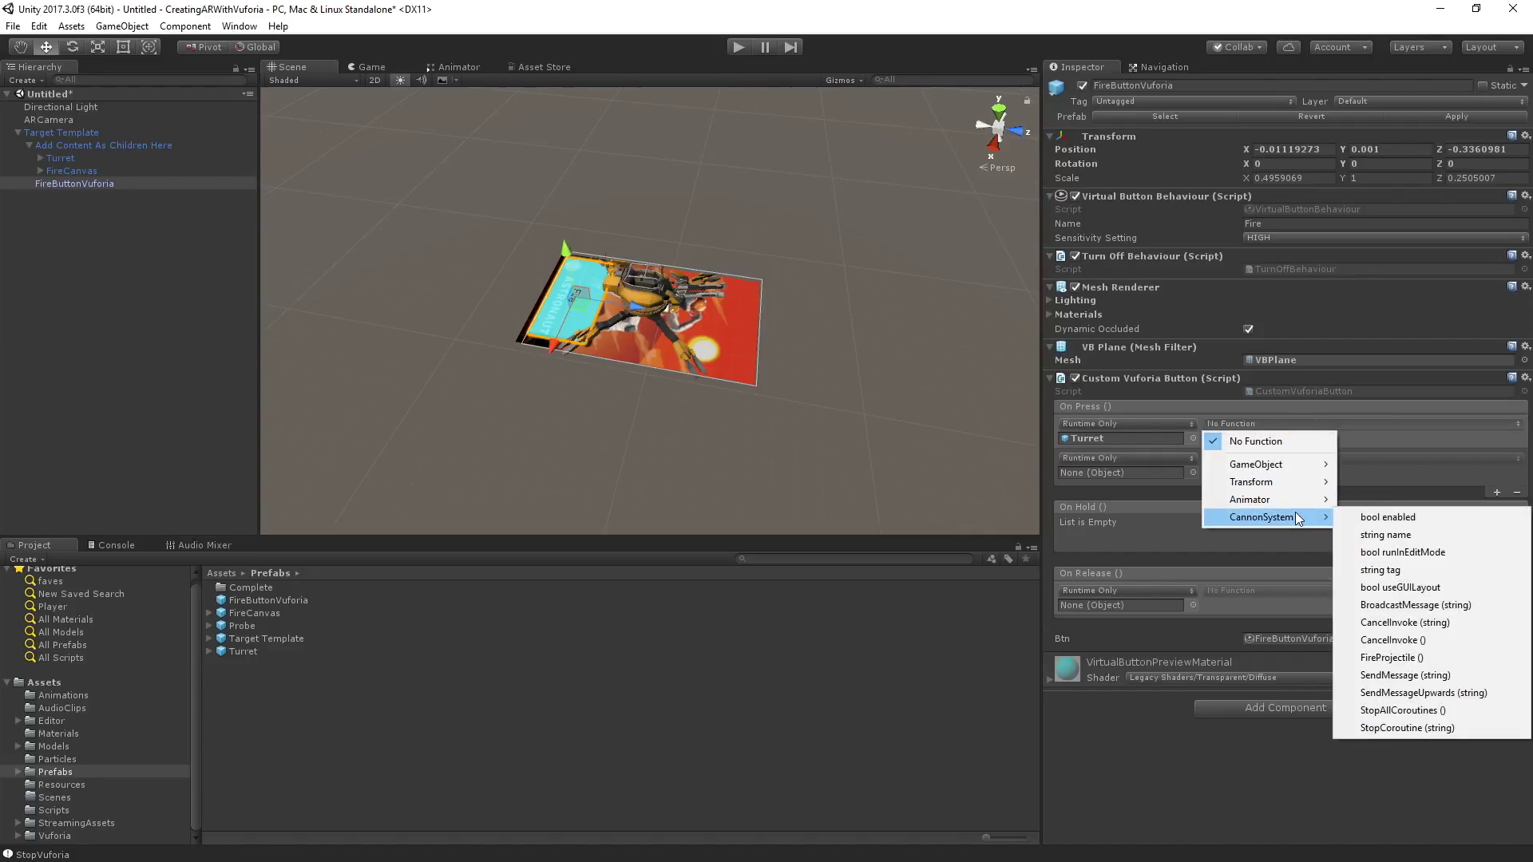
pyautogui.click(1462, 653)
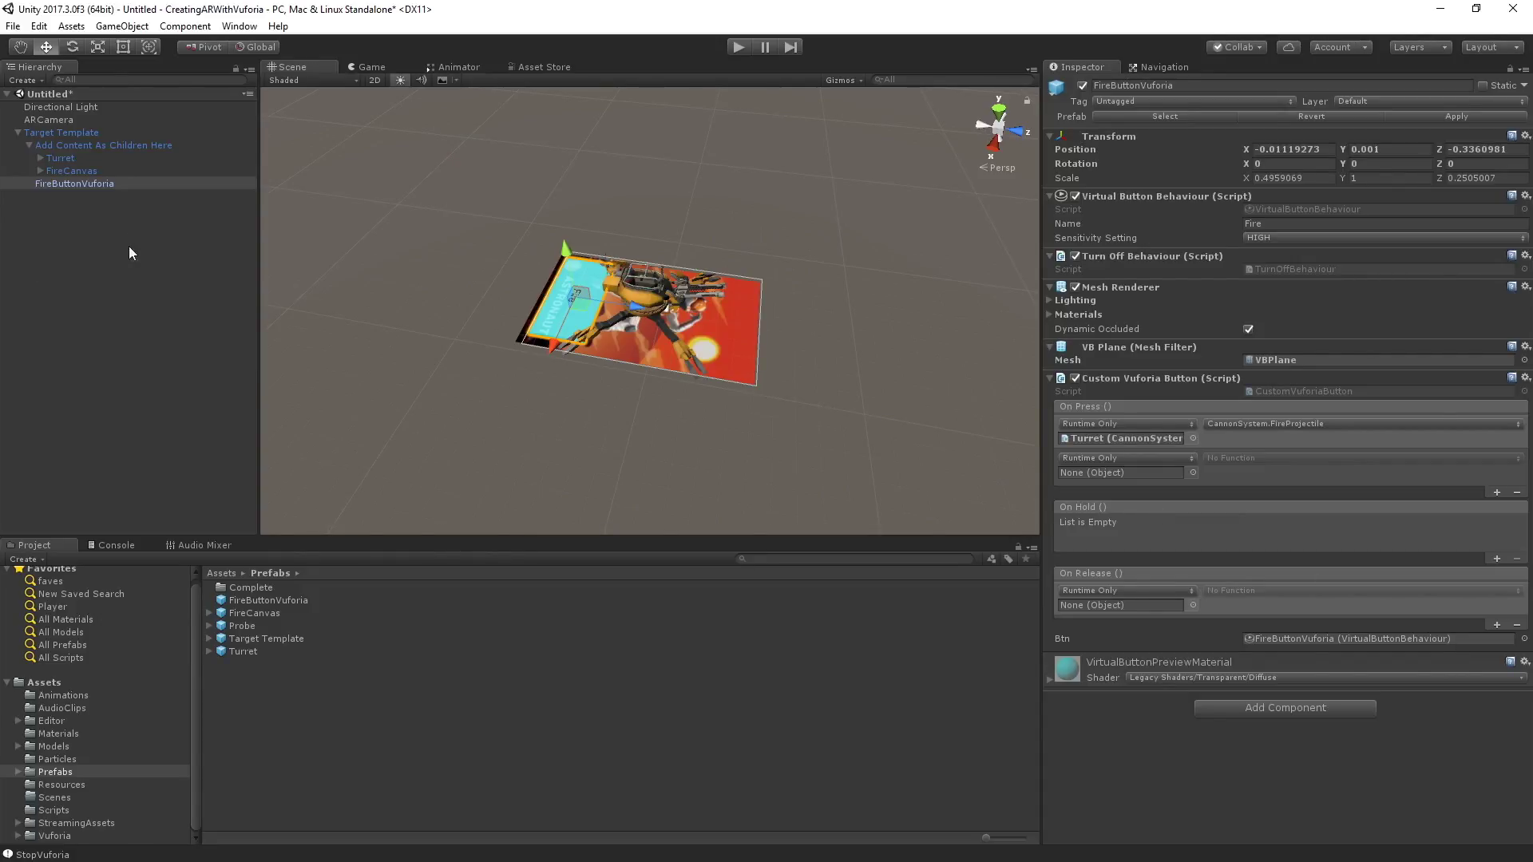
# Step: Put the Fire Button in the second On Press slot and check its Image material
pyautogui.click(40, 170)
pyautogui.moveTo(84, 192); pyautogui.dragTo(1123, 476)
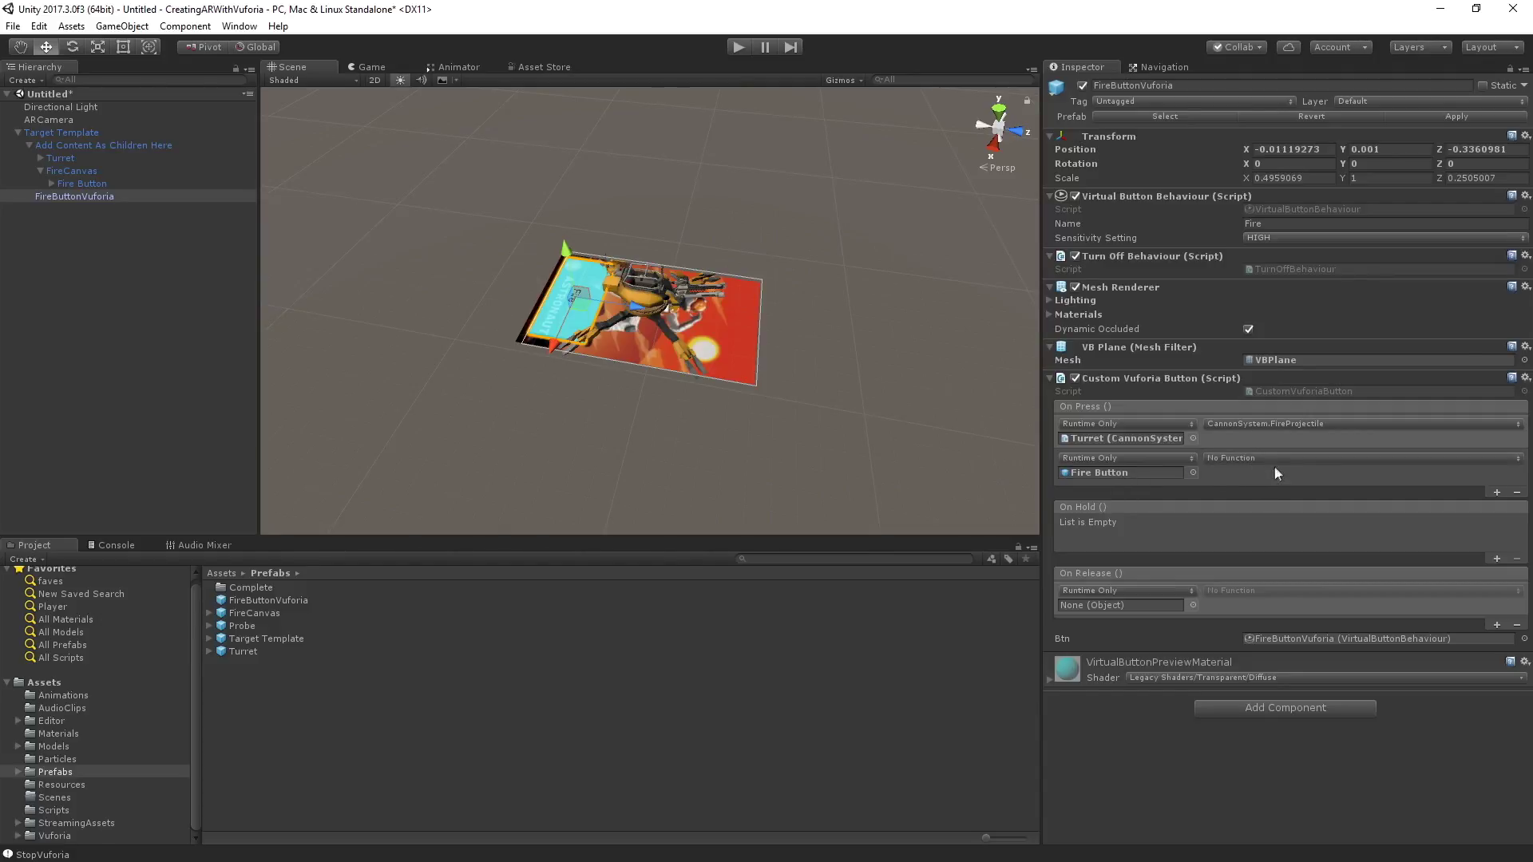
pyautogui.click(1278, 458)
pyautogui.moveTo(1300, 556)
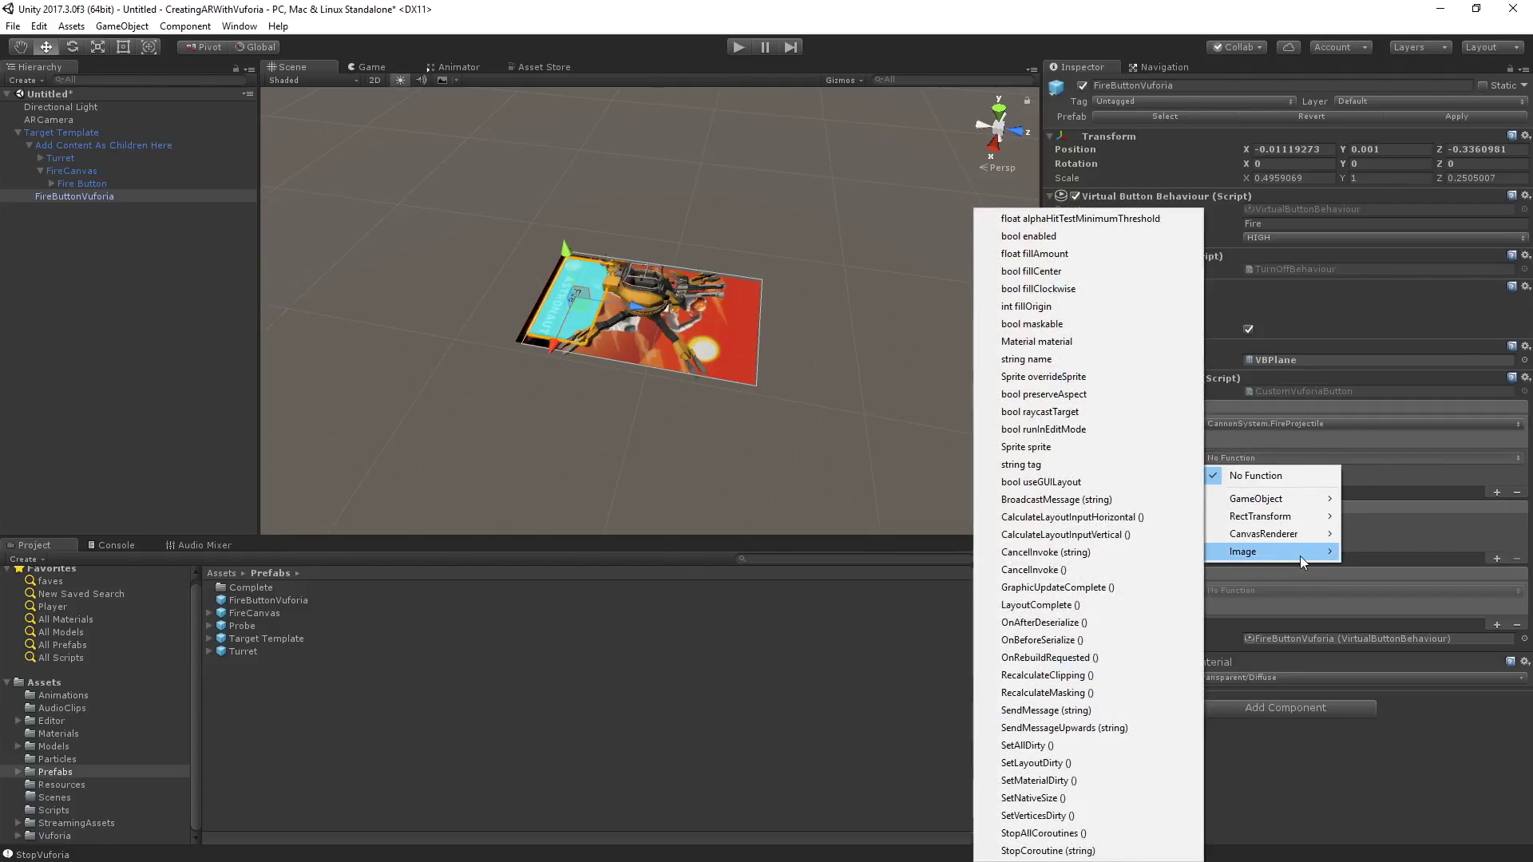
pyautogui.click(80, 186)
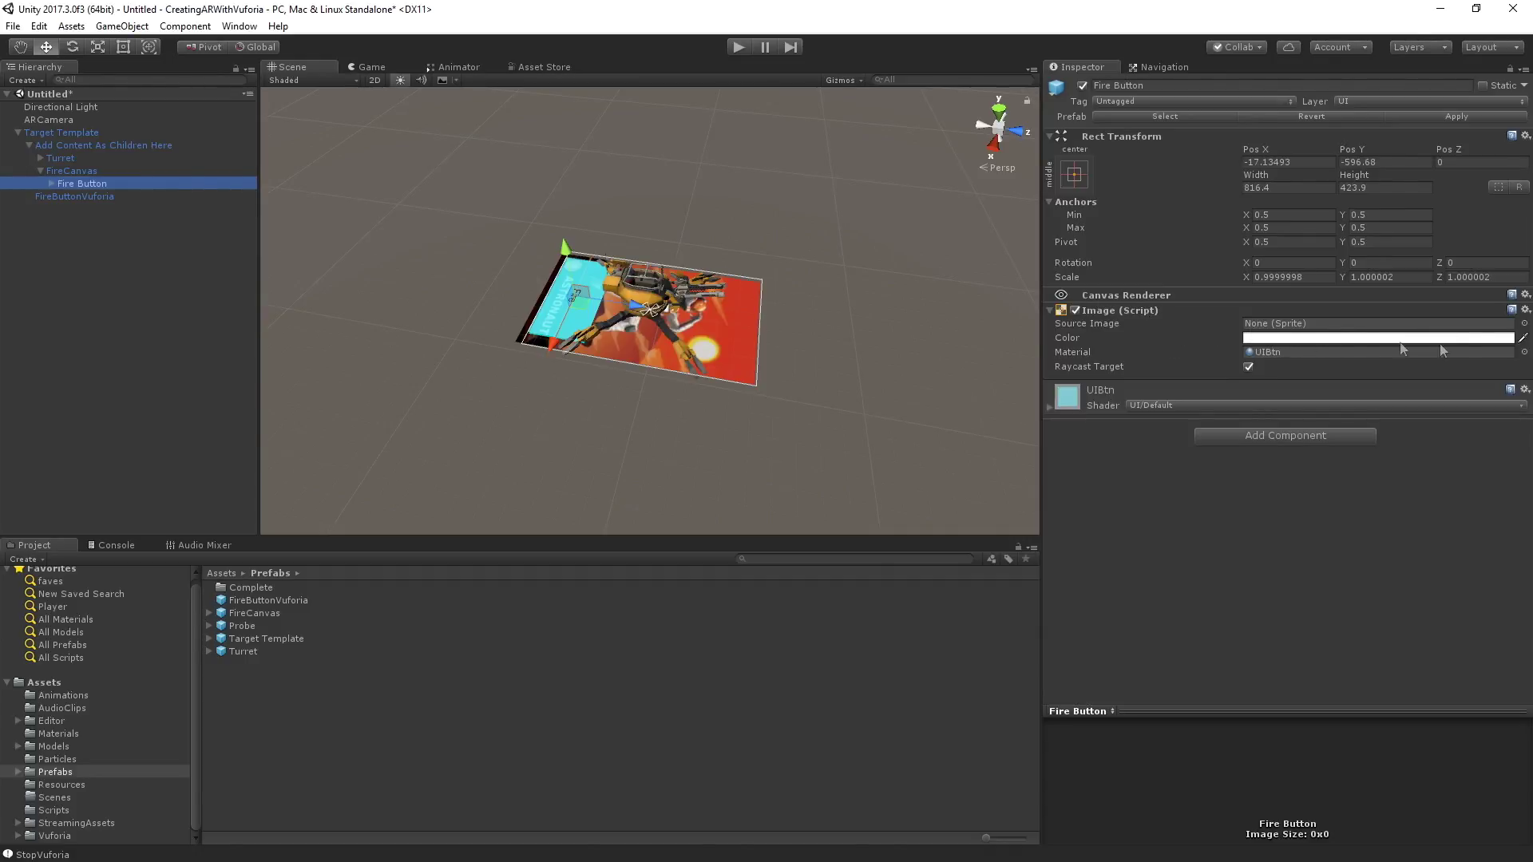
pyautogui.click(1081, 349)
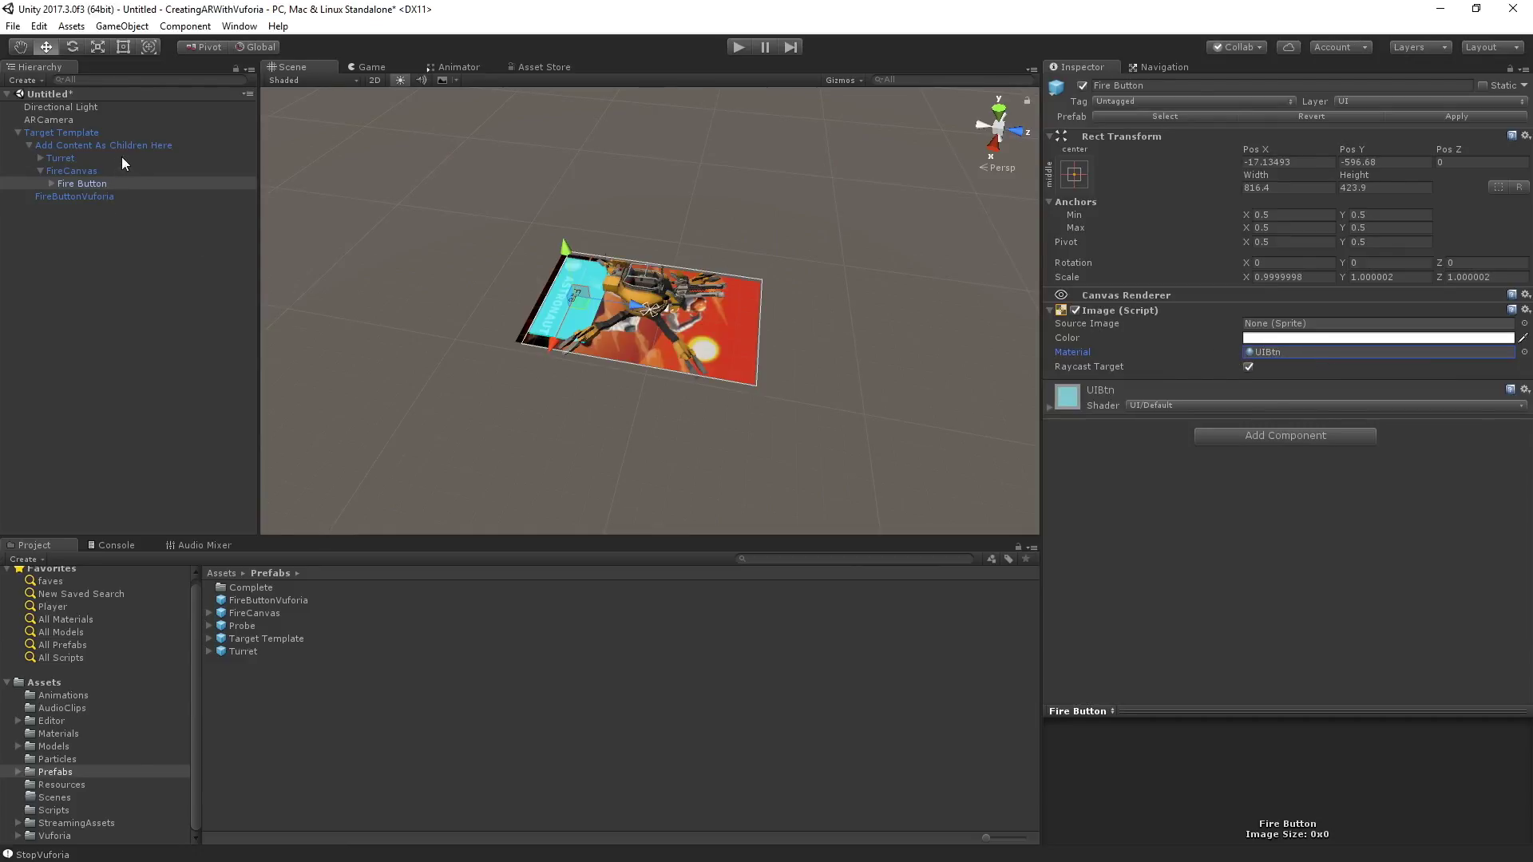
pyautogui.click(101, 197)
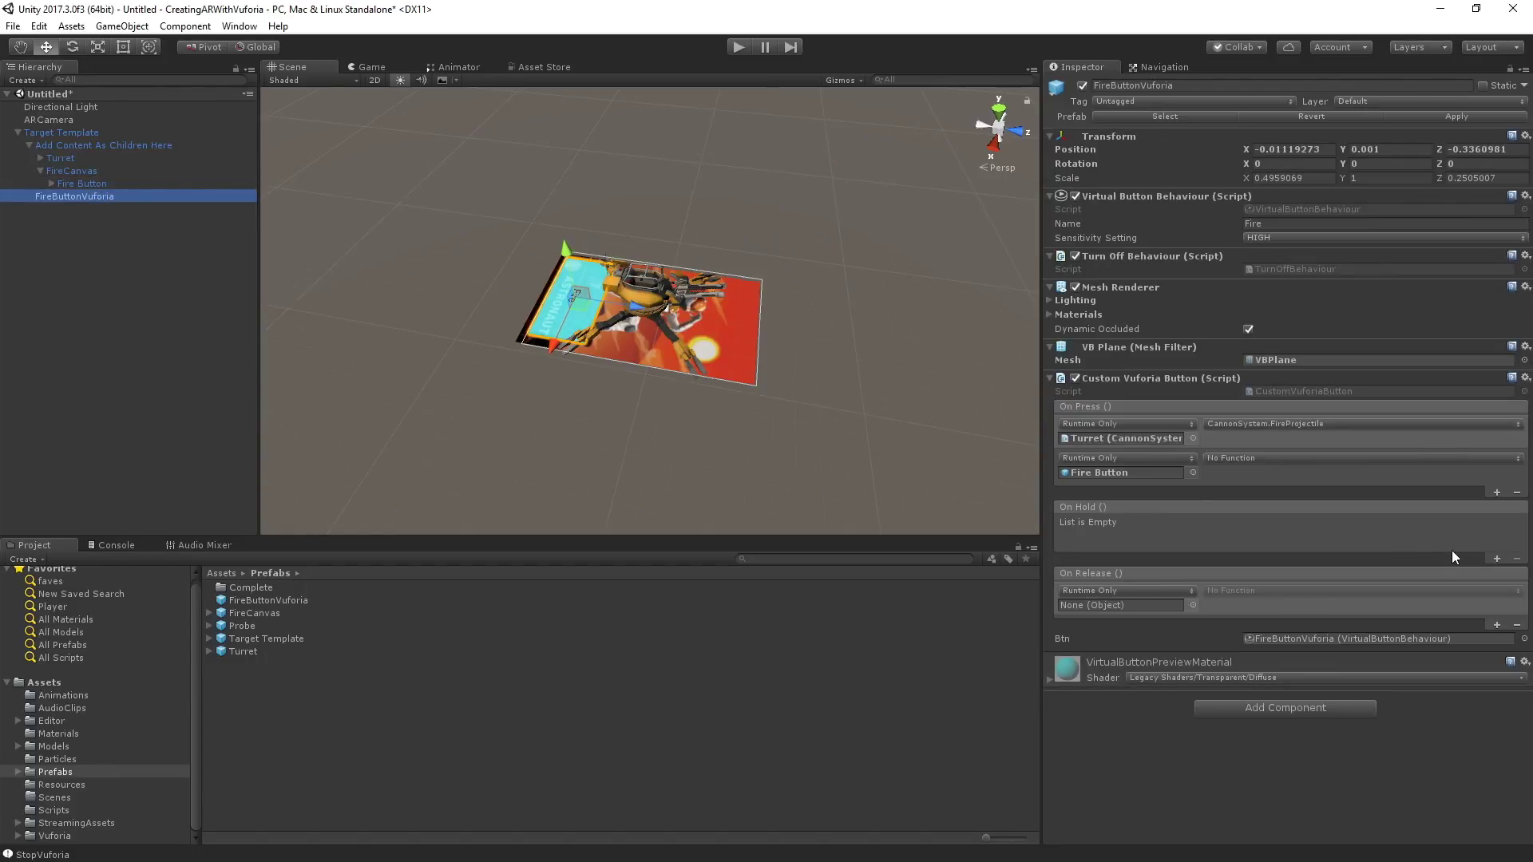
# Step: Set the second press action to Image > Material material using UIBtn Pressed
pyautogui.click(1300, 457)
pyautogui.moveTo(1268, 552)
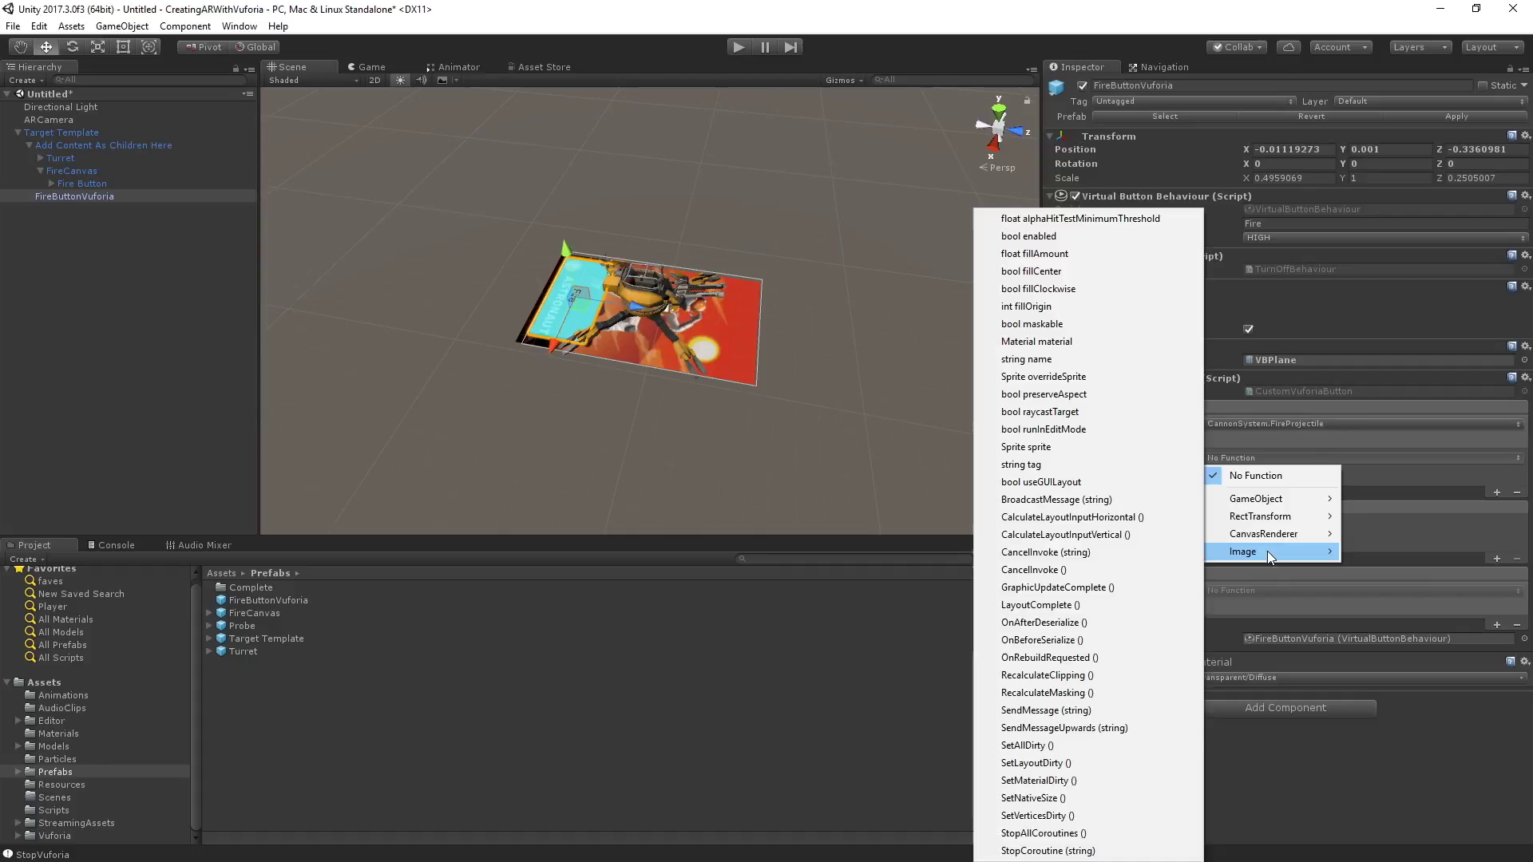
pyautogui.click(1095, 344)
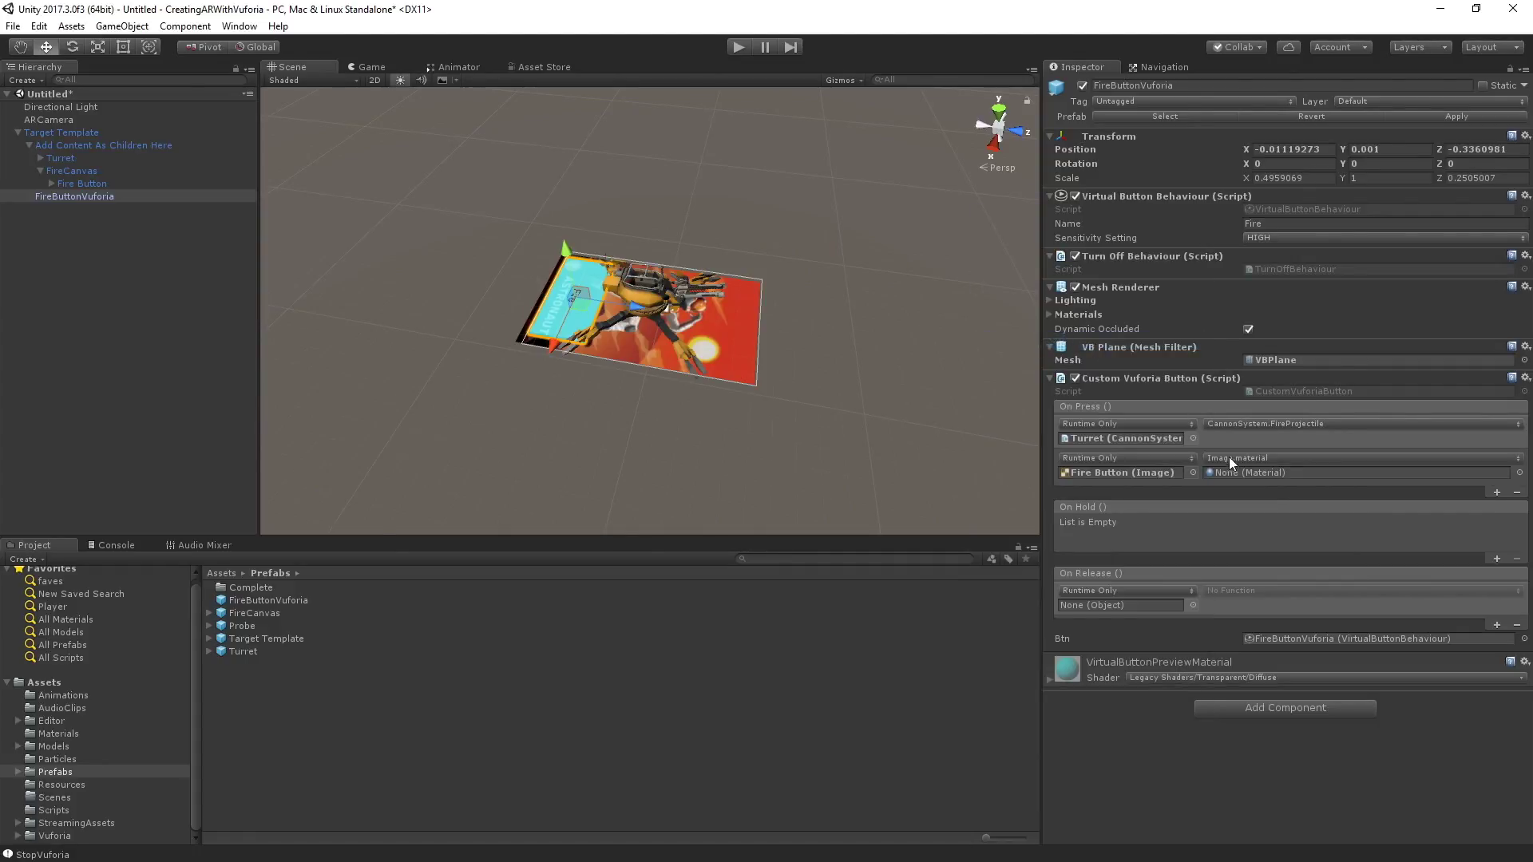
pyautogui.click(1519, 472)
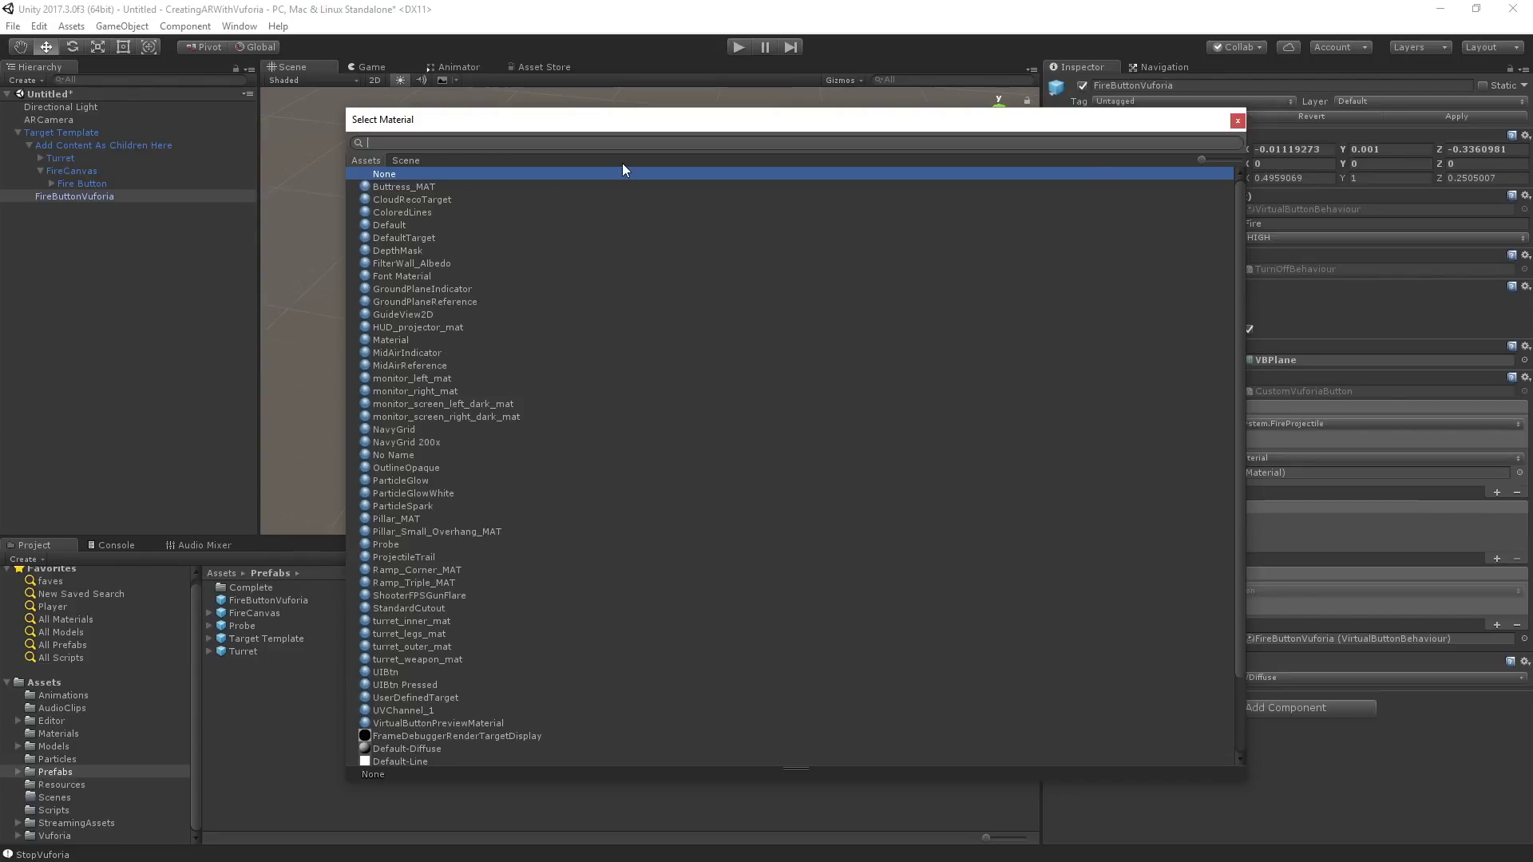
pyautogui.write('uib')
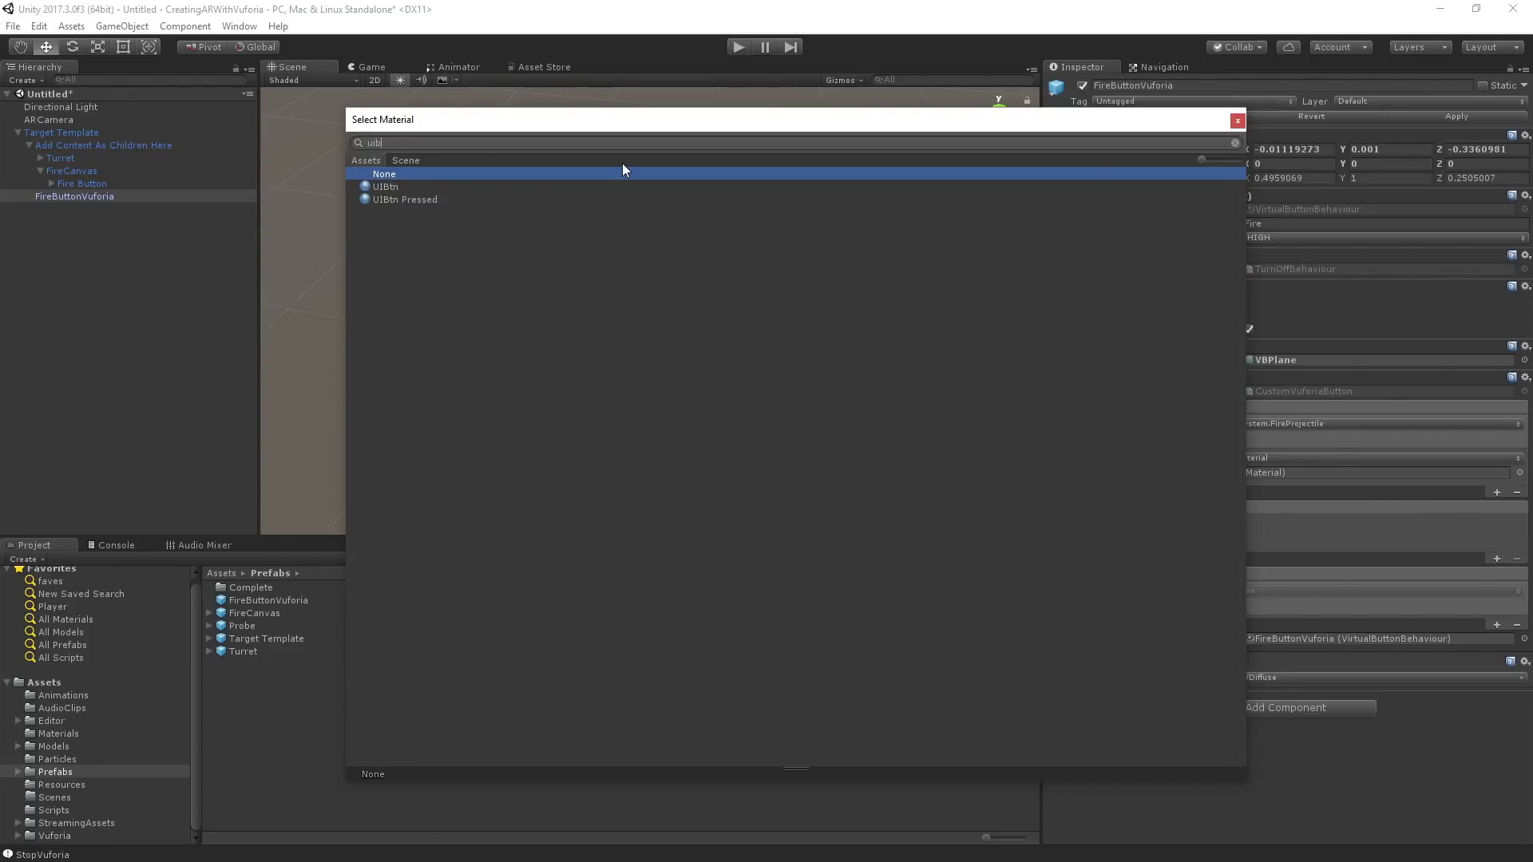
pyautogui.press('Down')
pyautogui.press('Down')
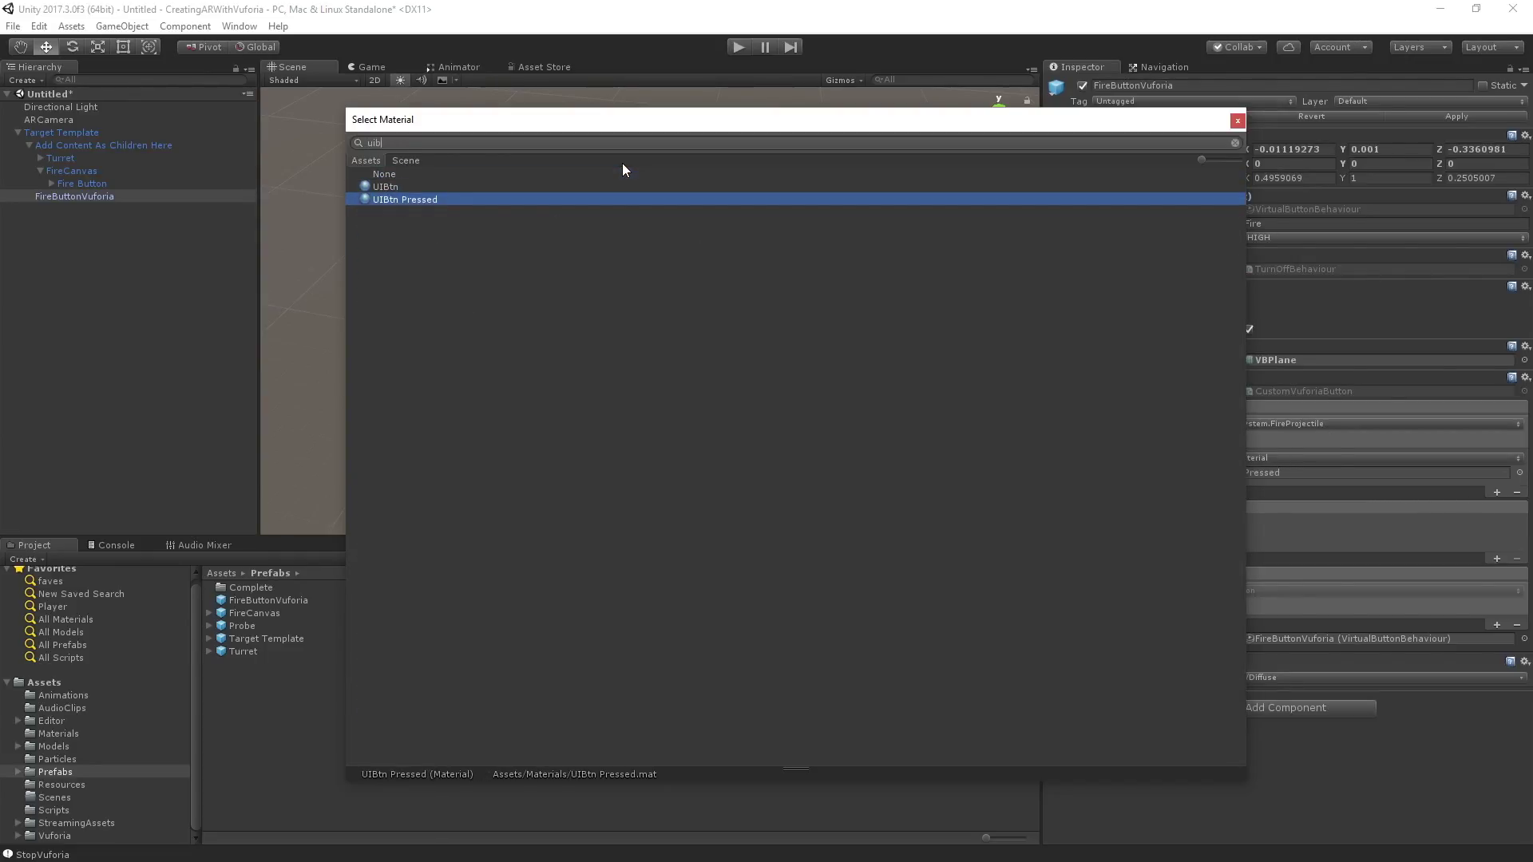
pyautogui.press('Return')
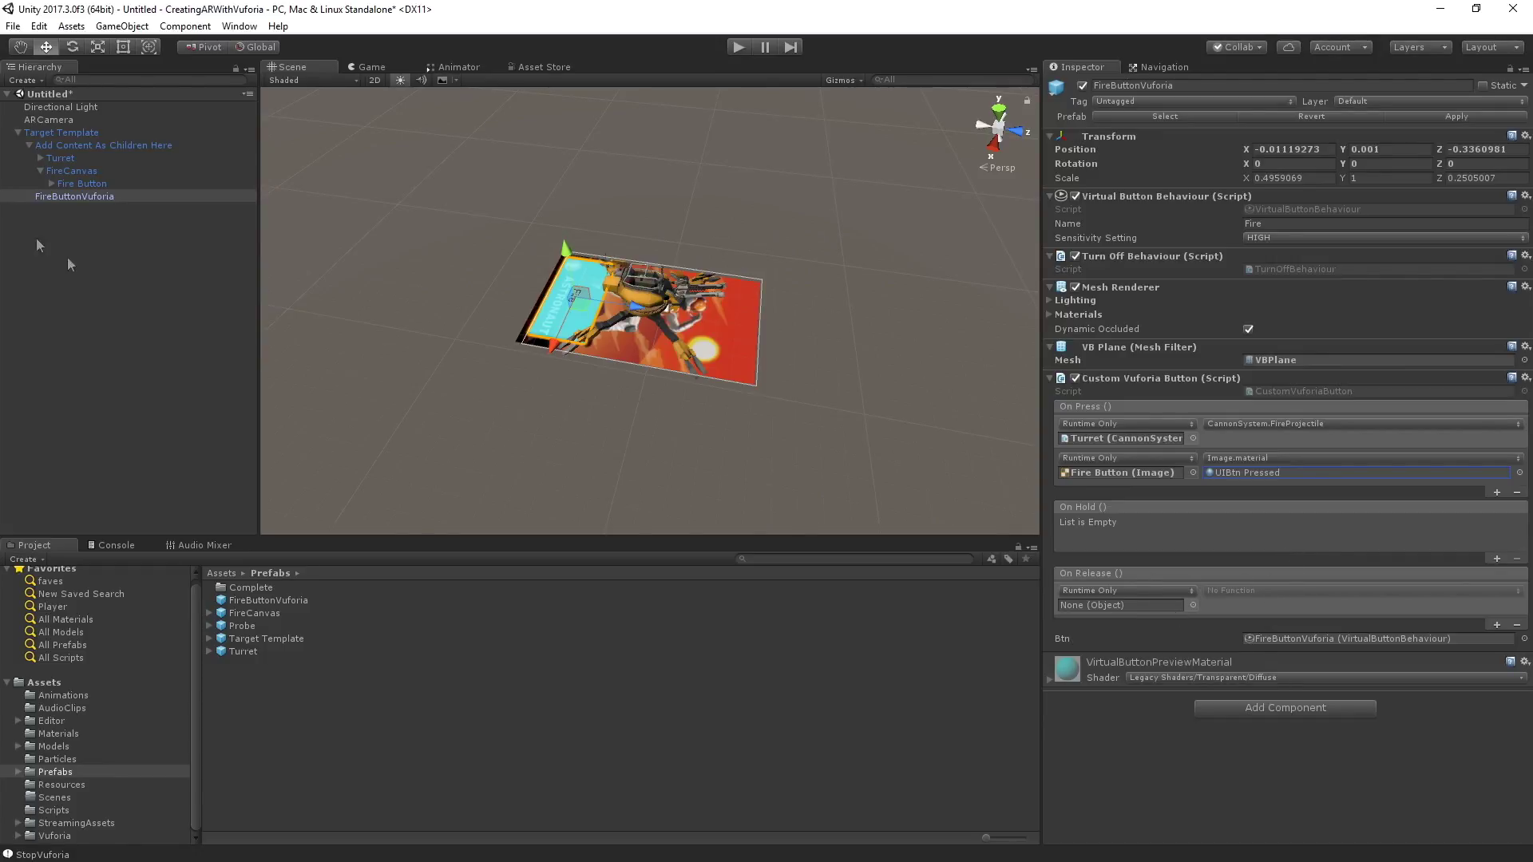
# Step: Assign the Fire Button to On Release with Image > Material set to UIBtn
pyautogui.moveTo(93, 199); pyautogui.dragTo(1143, 607)
pyautogui.click(1247, 589)
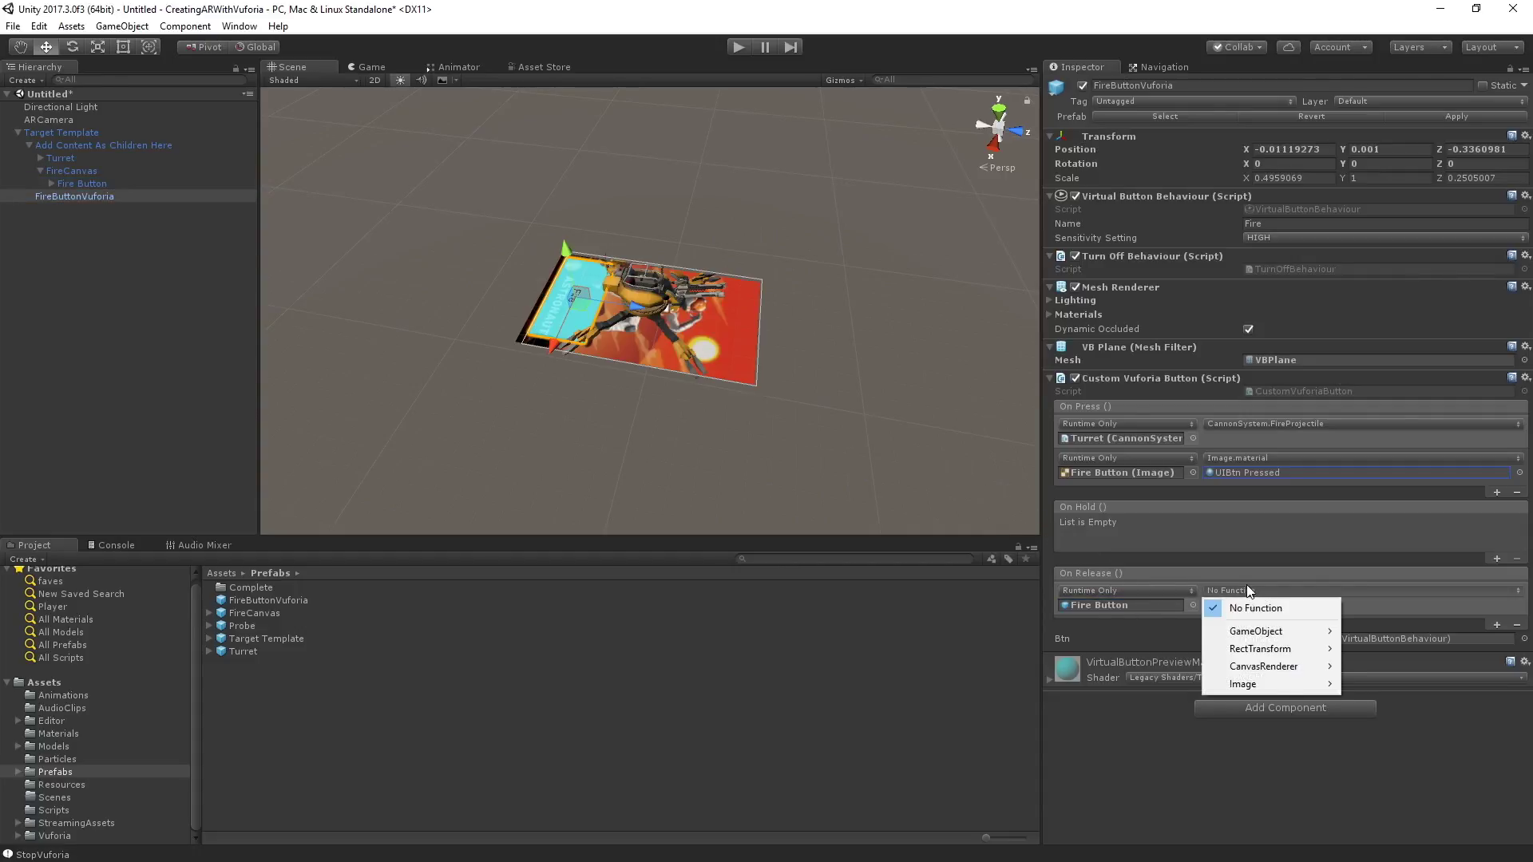
pyautogui.moveTo(1274, 686)
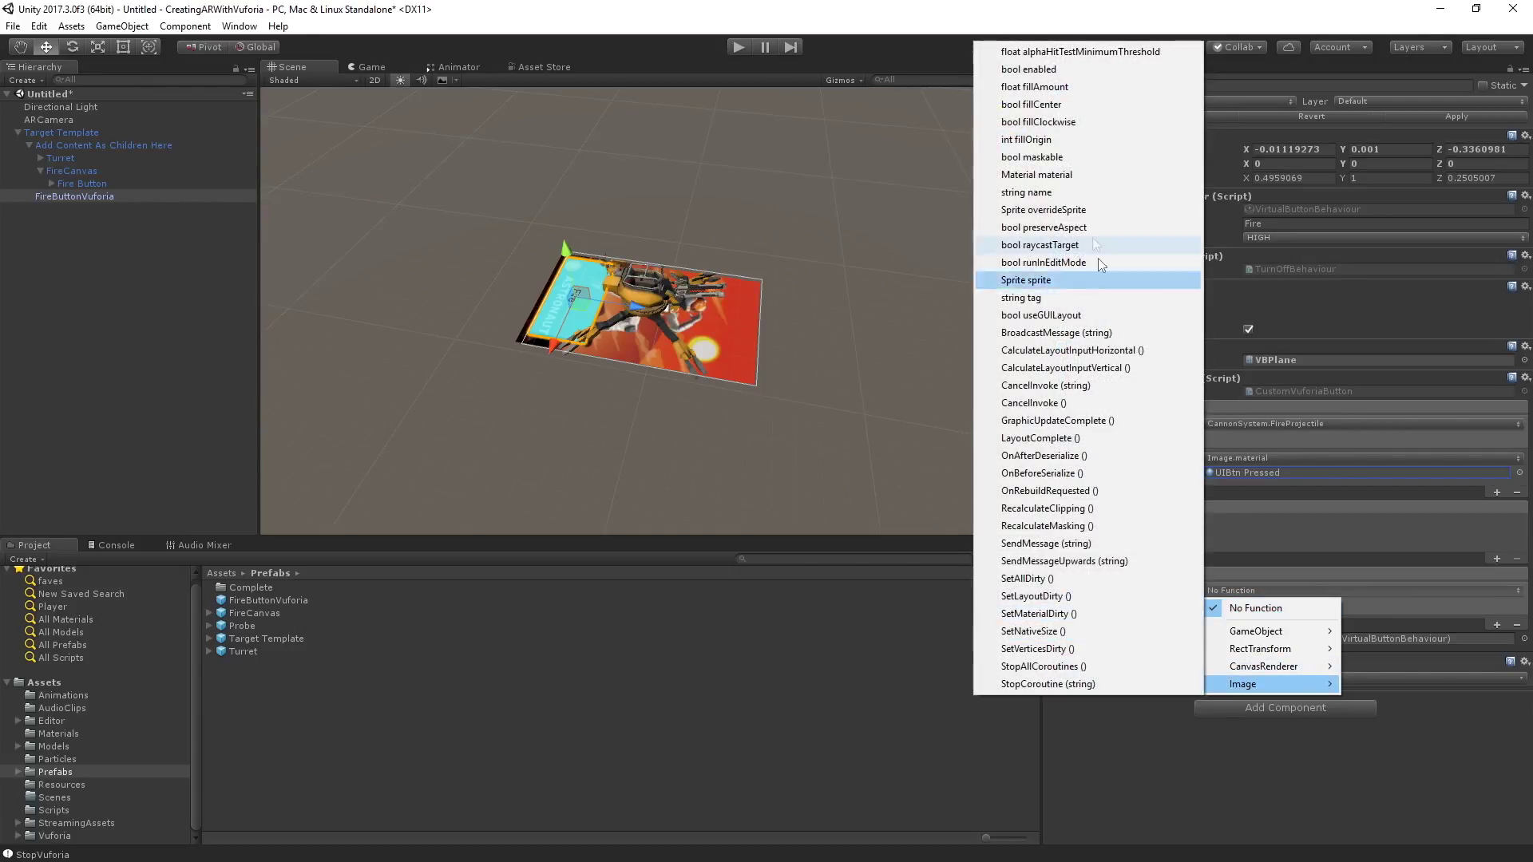
pyautogui.click(1097, 177)
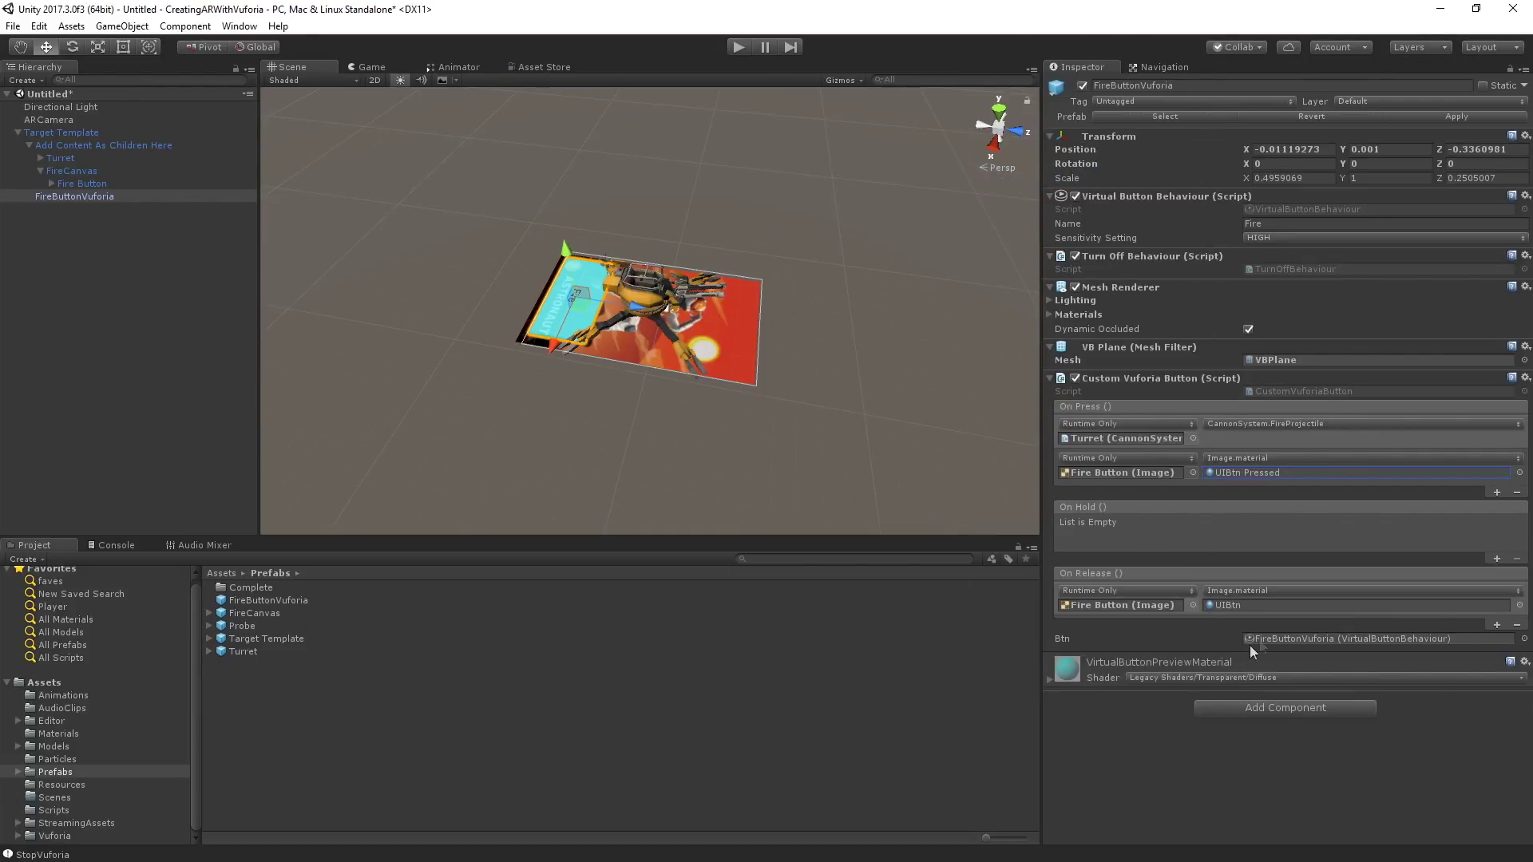
pyautogui.click(1231, 606)
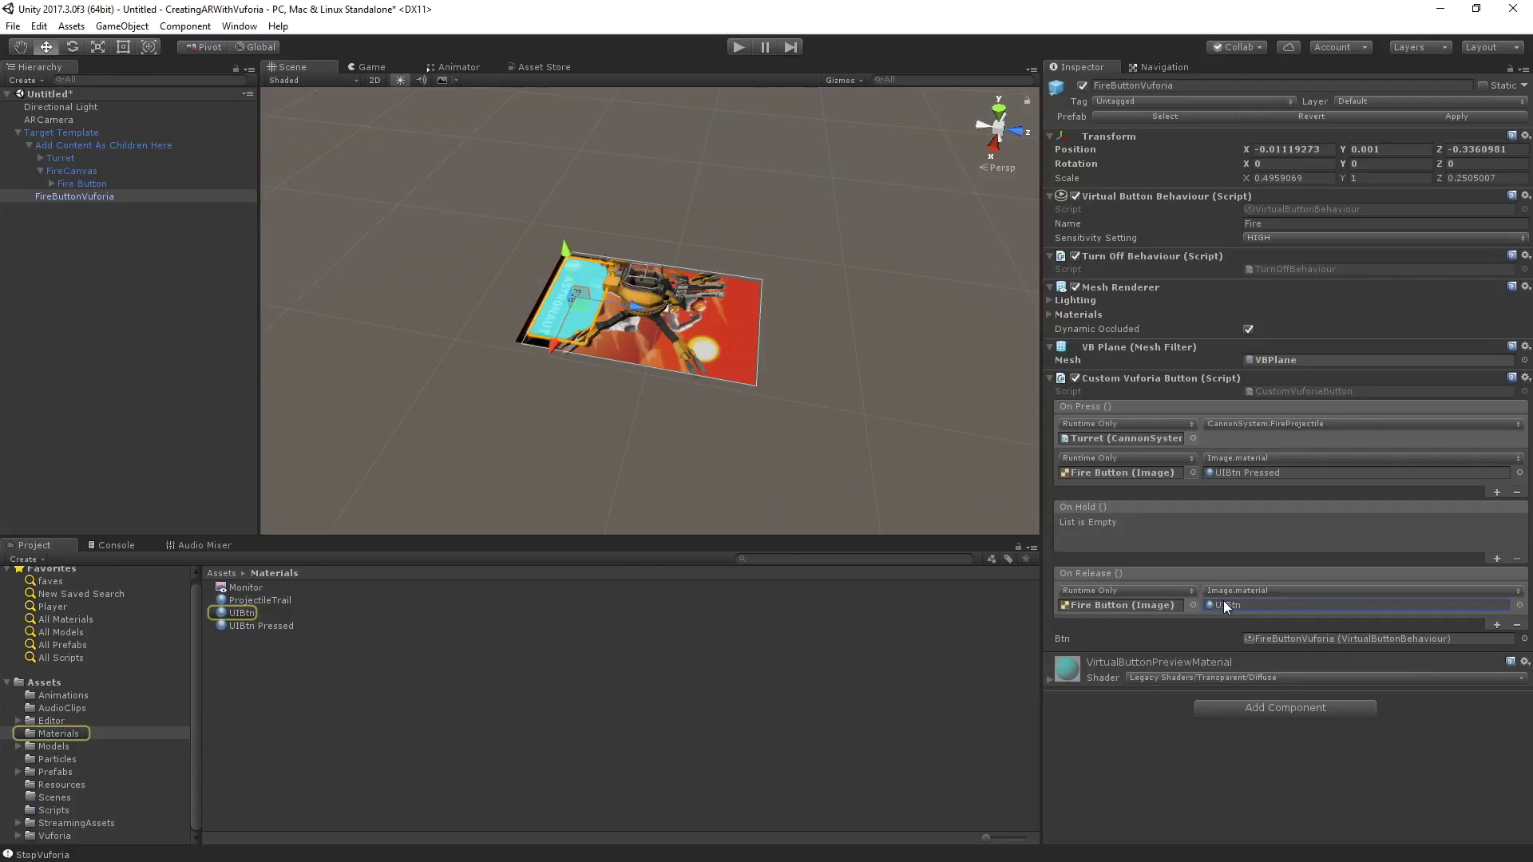
pyautogui.click(1520, 605)
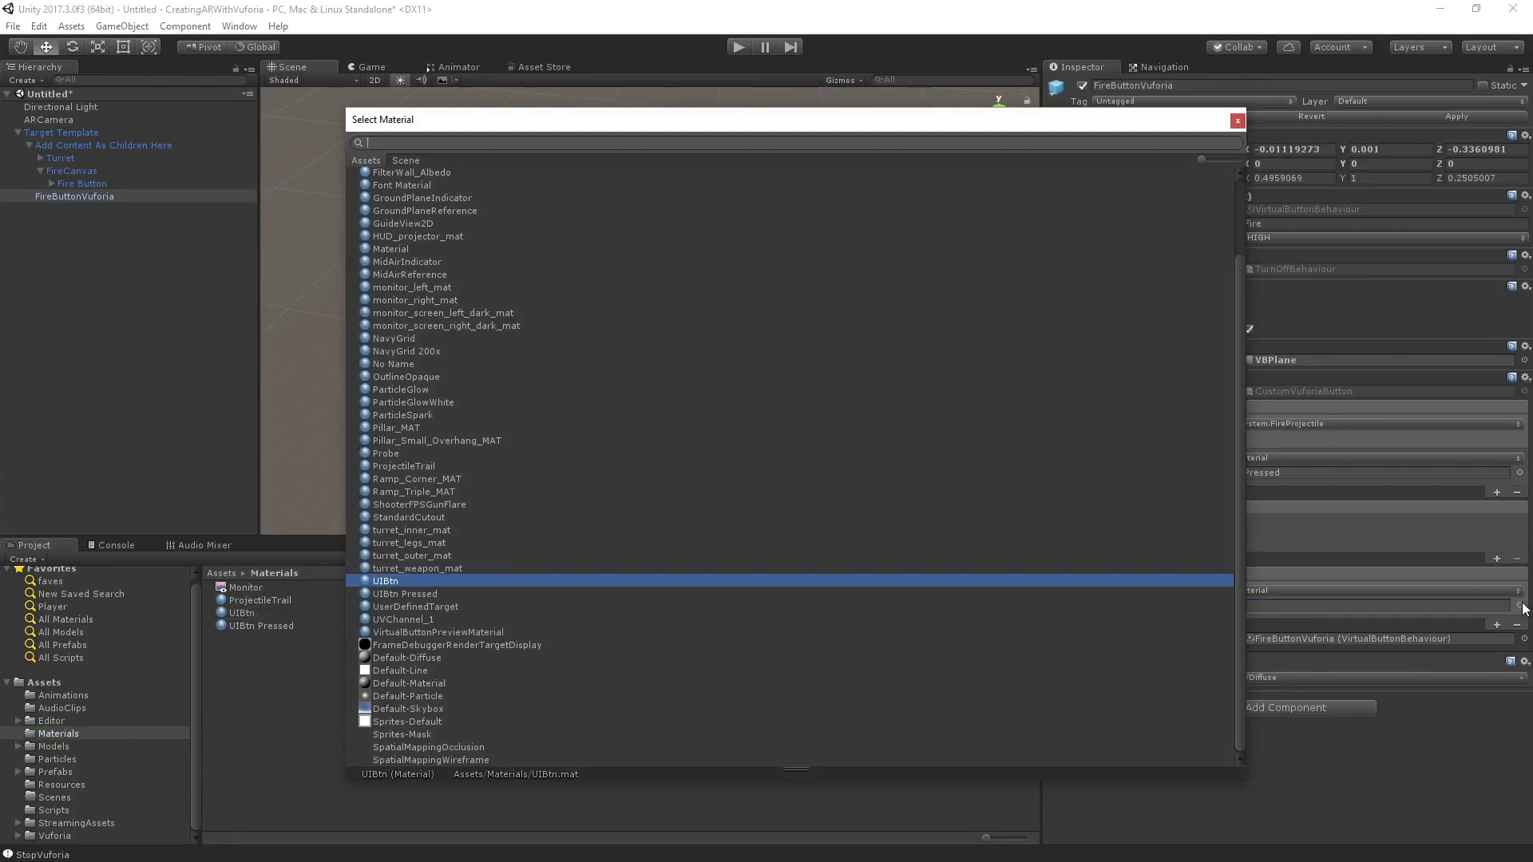
pyautogui.doubleClick(404, 580)
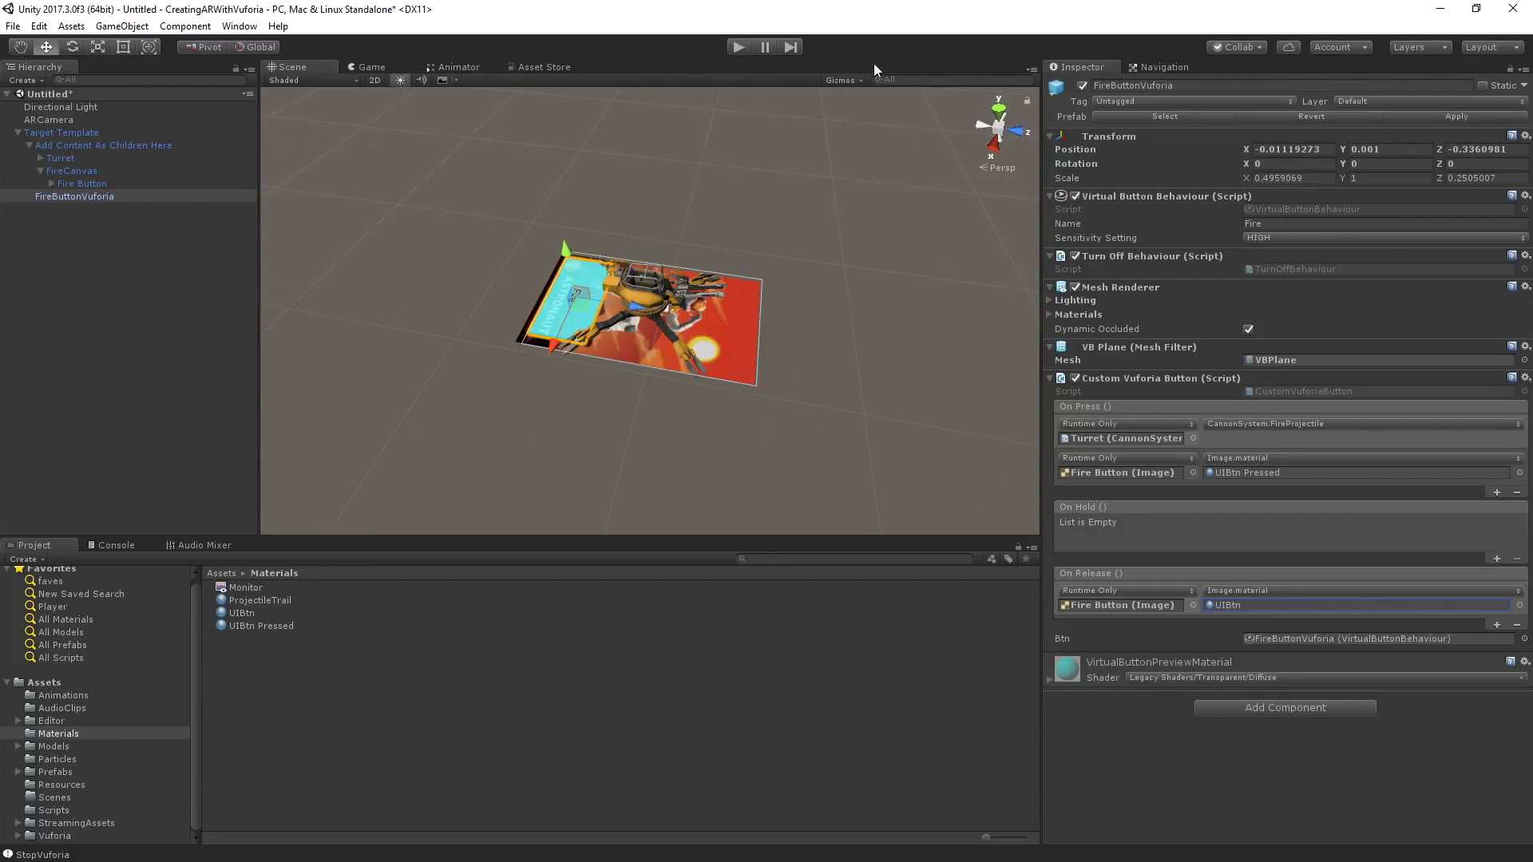
pyautogui.click(742, 47)
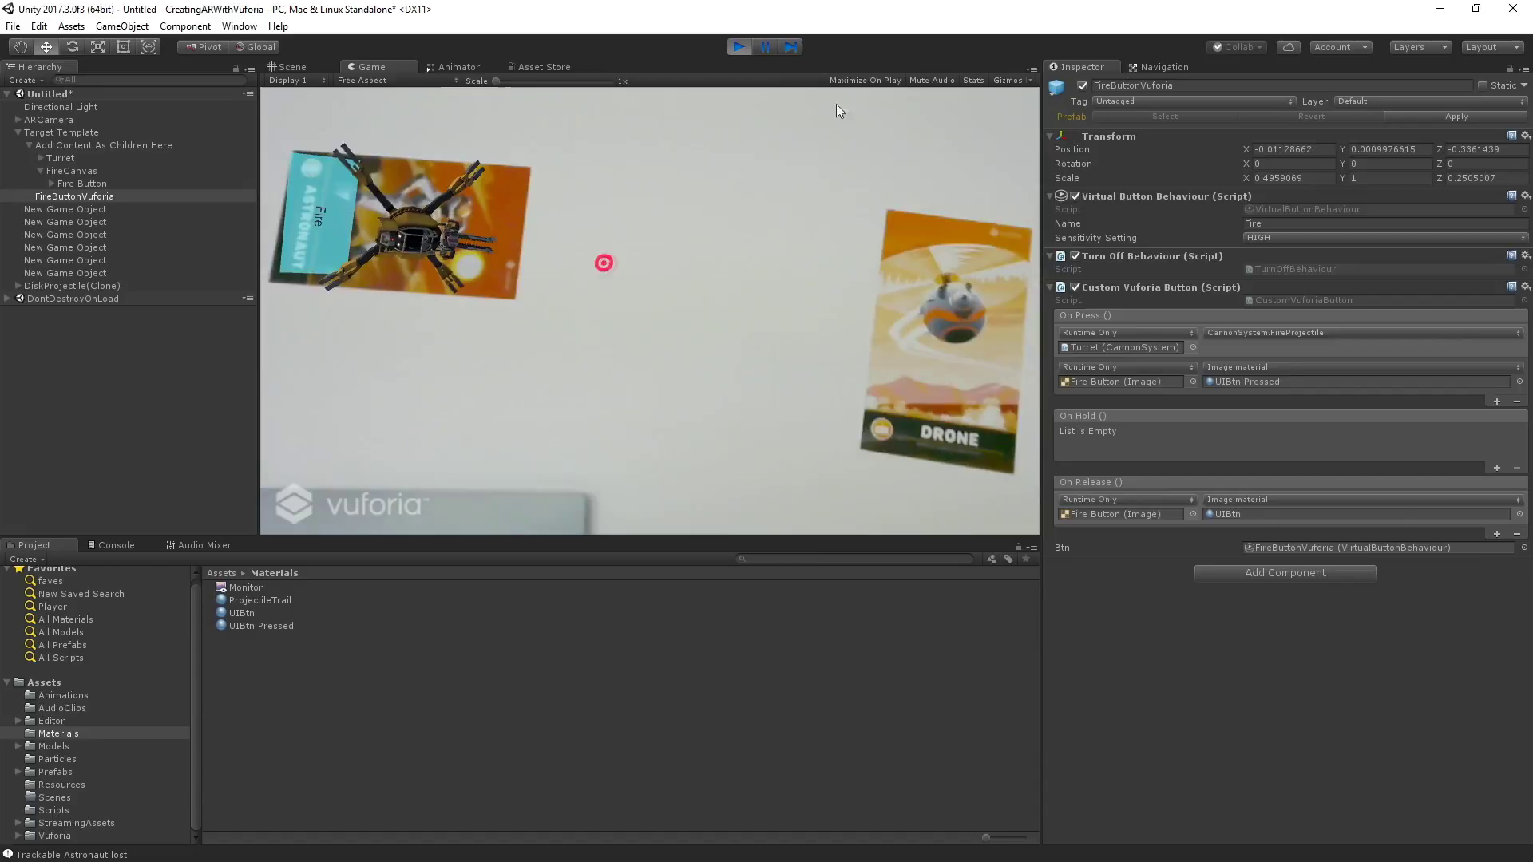
pyautogui.click(738, 47)
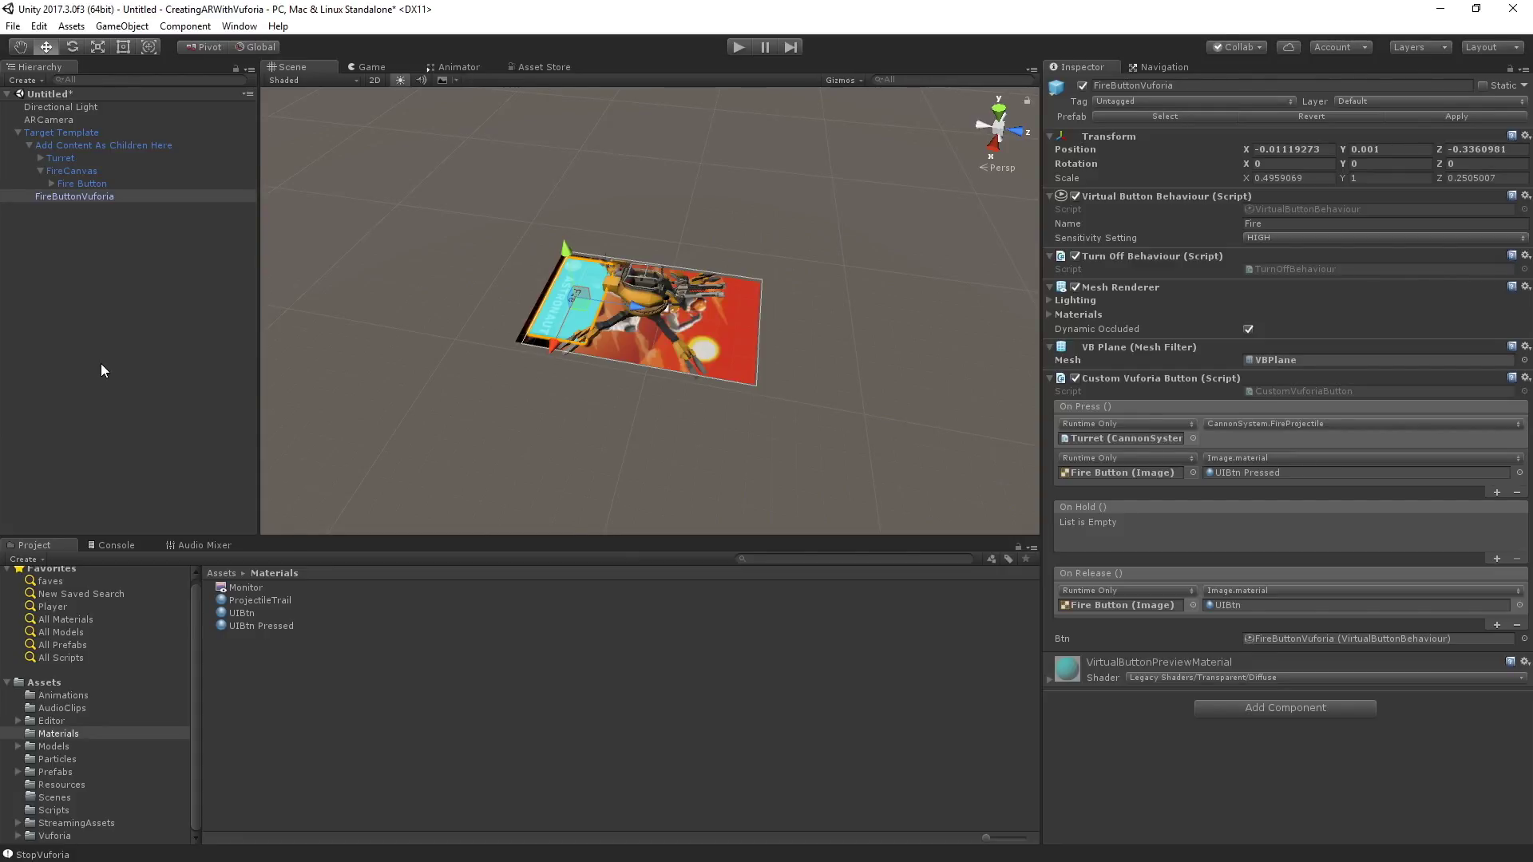
# Step: Add a second Target Template prefab and move it behind the original target
pyautogui.click(100, 362)
pyautogui.click(18, 133)
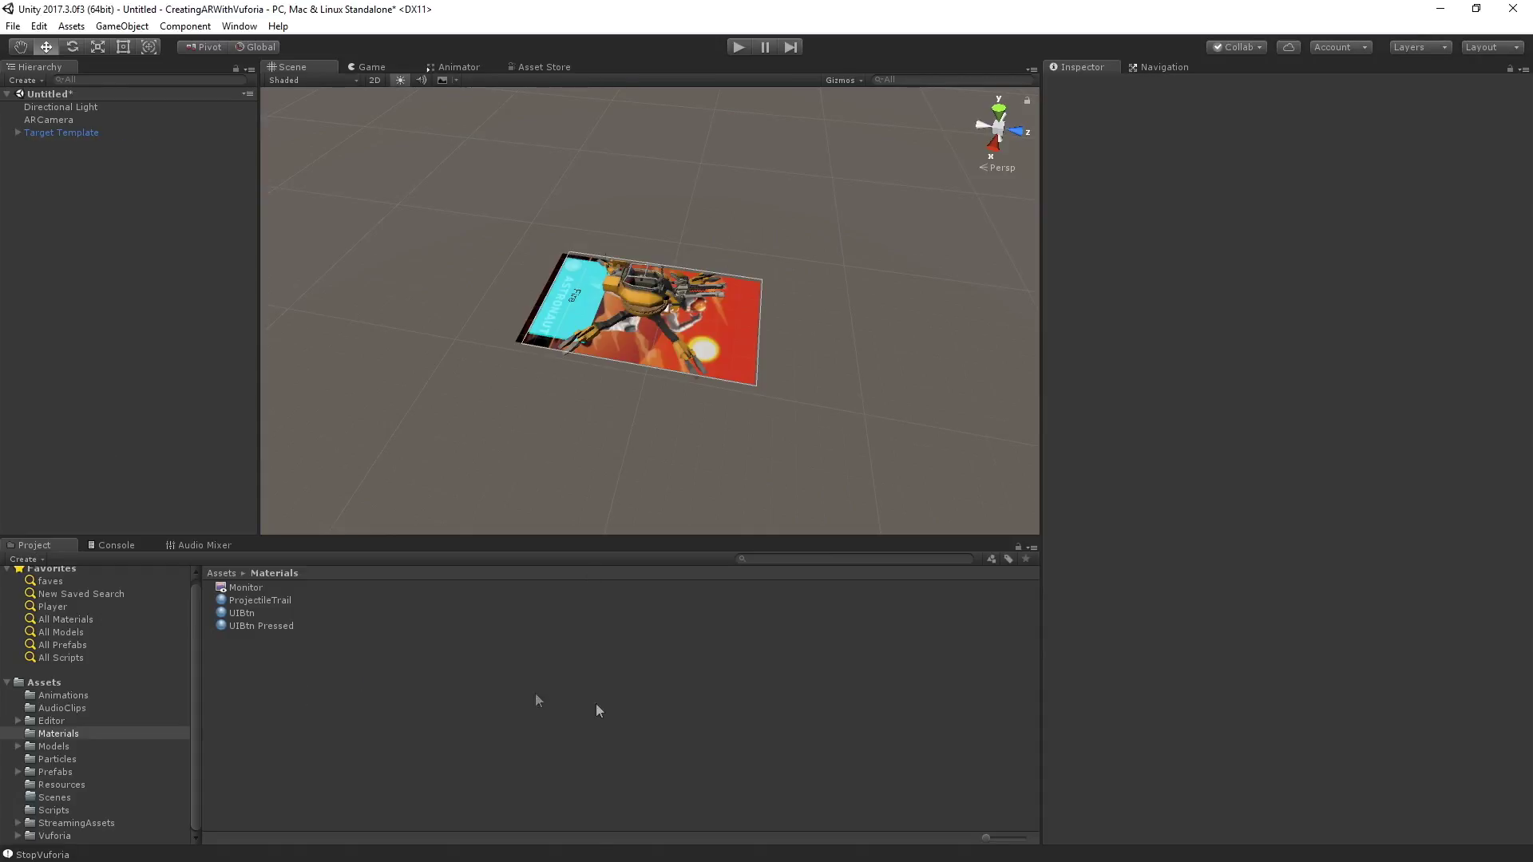
pyautogui.click(94, 771)
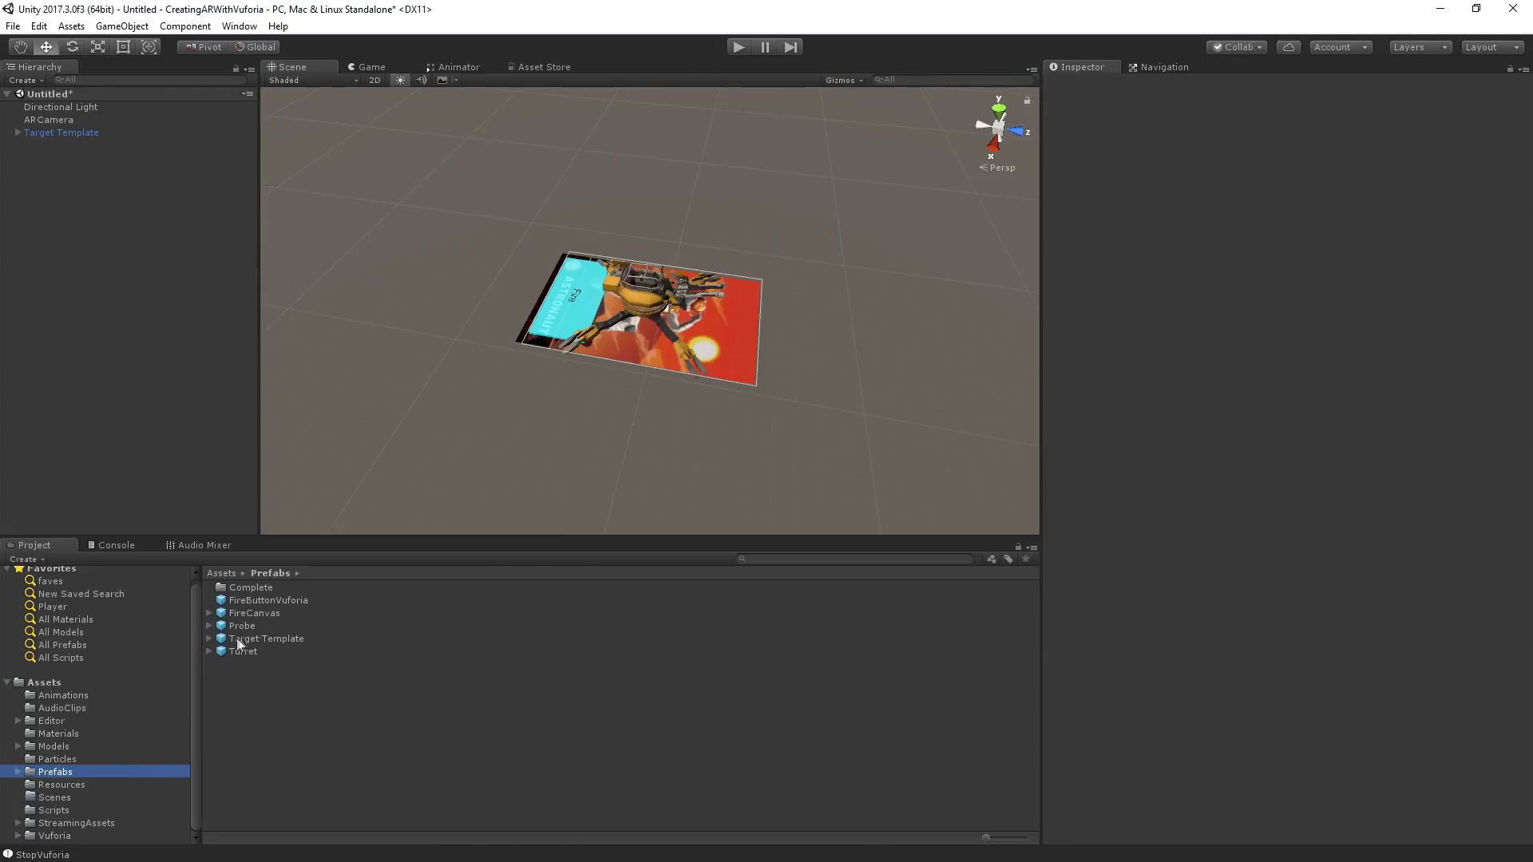
pyautogui.moveTo(272, 639); pyautogui.dragTo(57, 336)
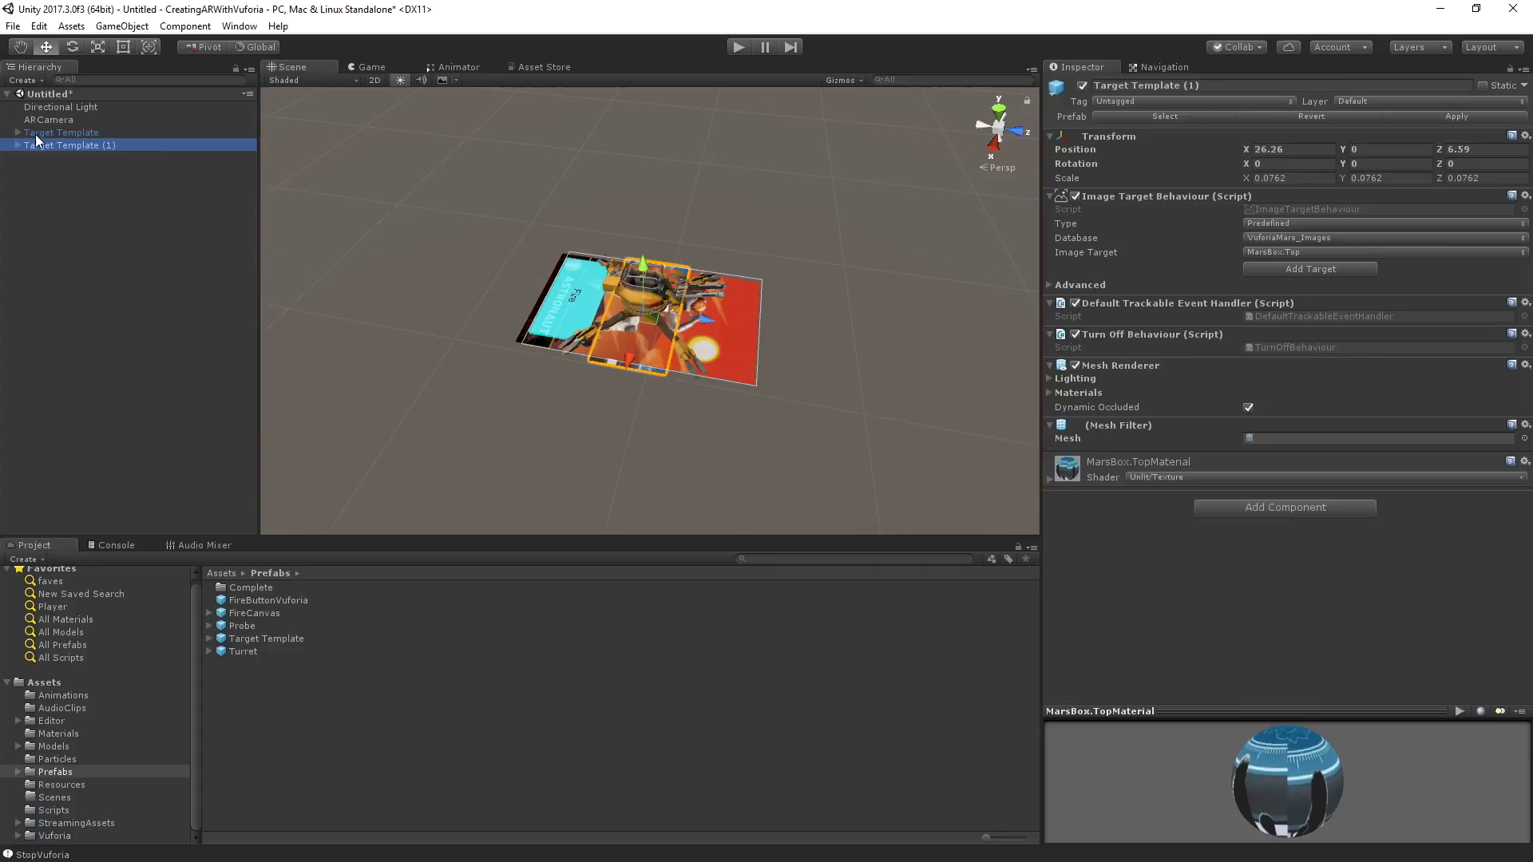
pyautogui.moveTo(636, 362); pyautogui.dragTo(649, 333)
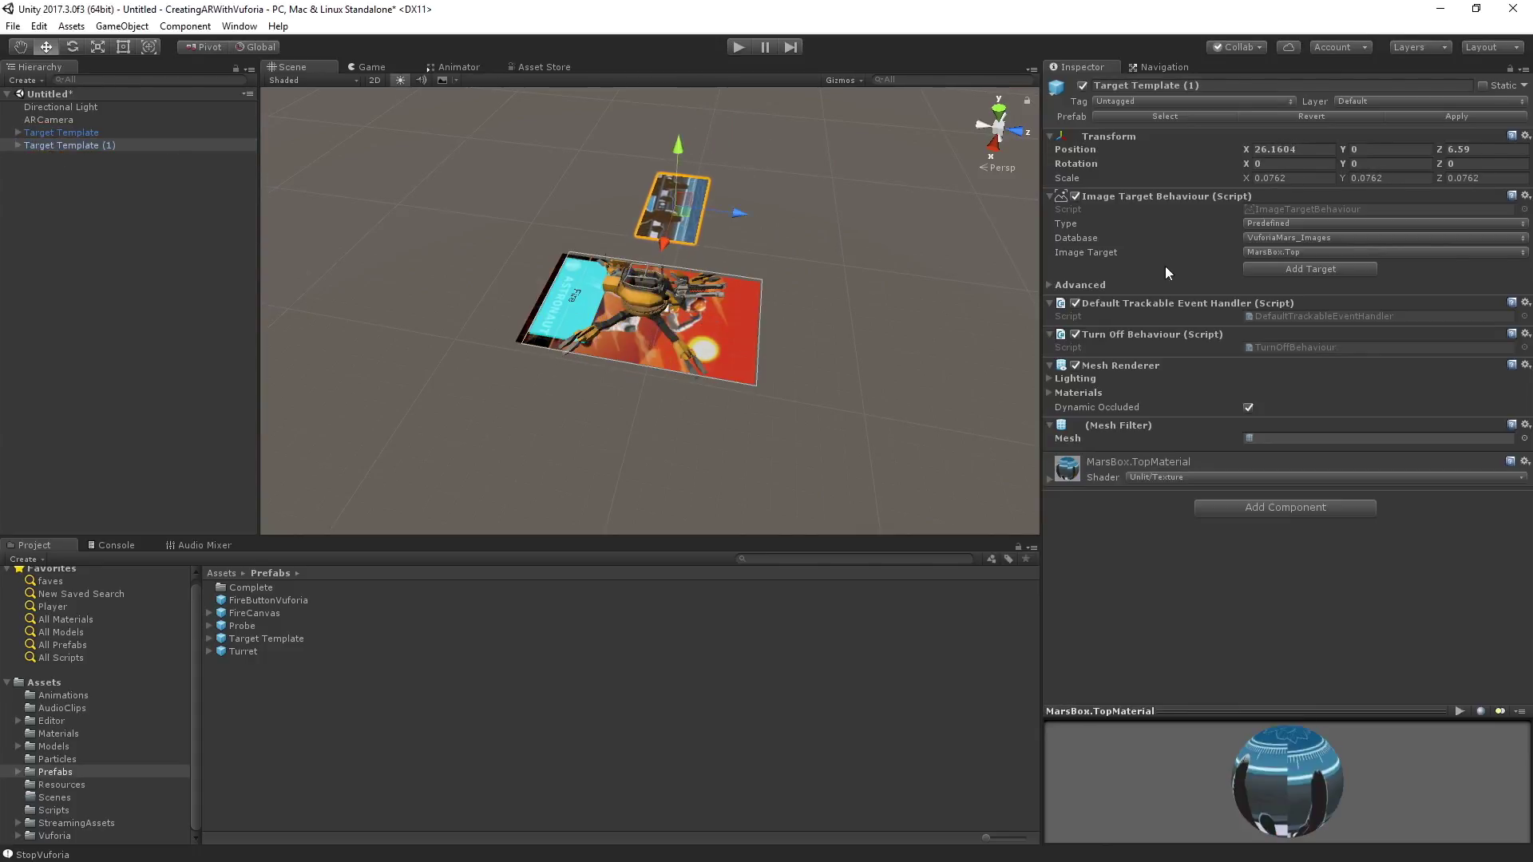
# Step: Set the new target's Image Target to Drone, keeping the existing database
pyautogui.click(1310, 237)
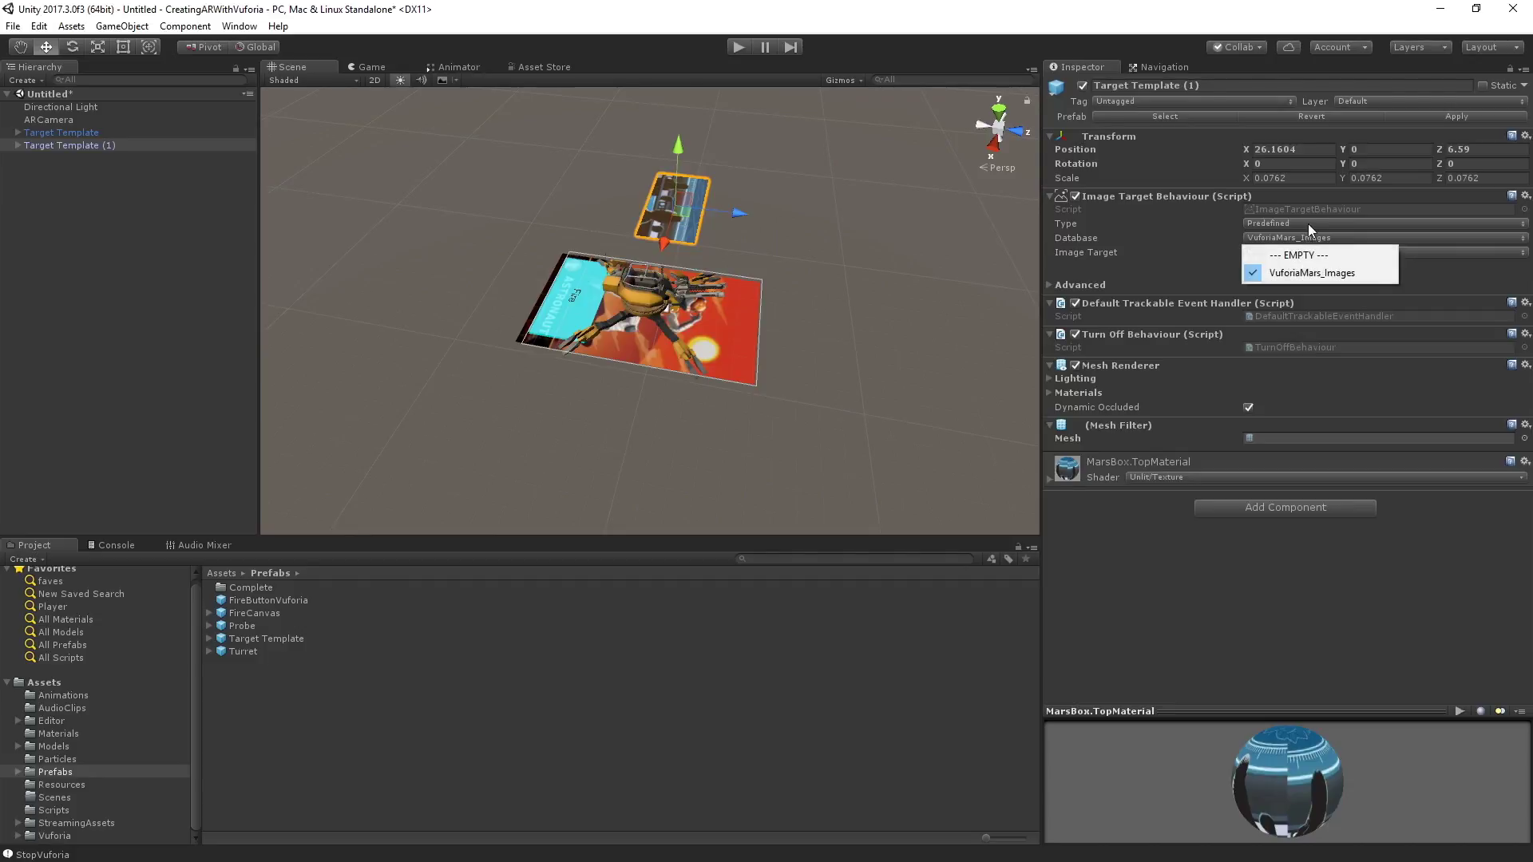
pyautogui.click(1308, 223)
pyautogui.click(1258, 246)
pyautogui.click(1292, 252)
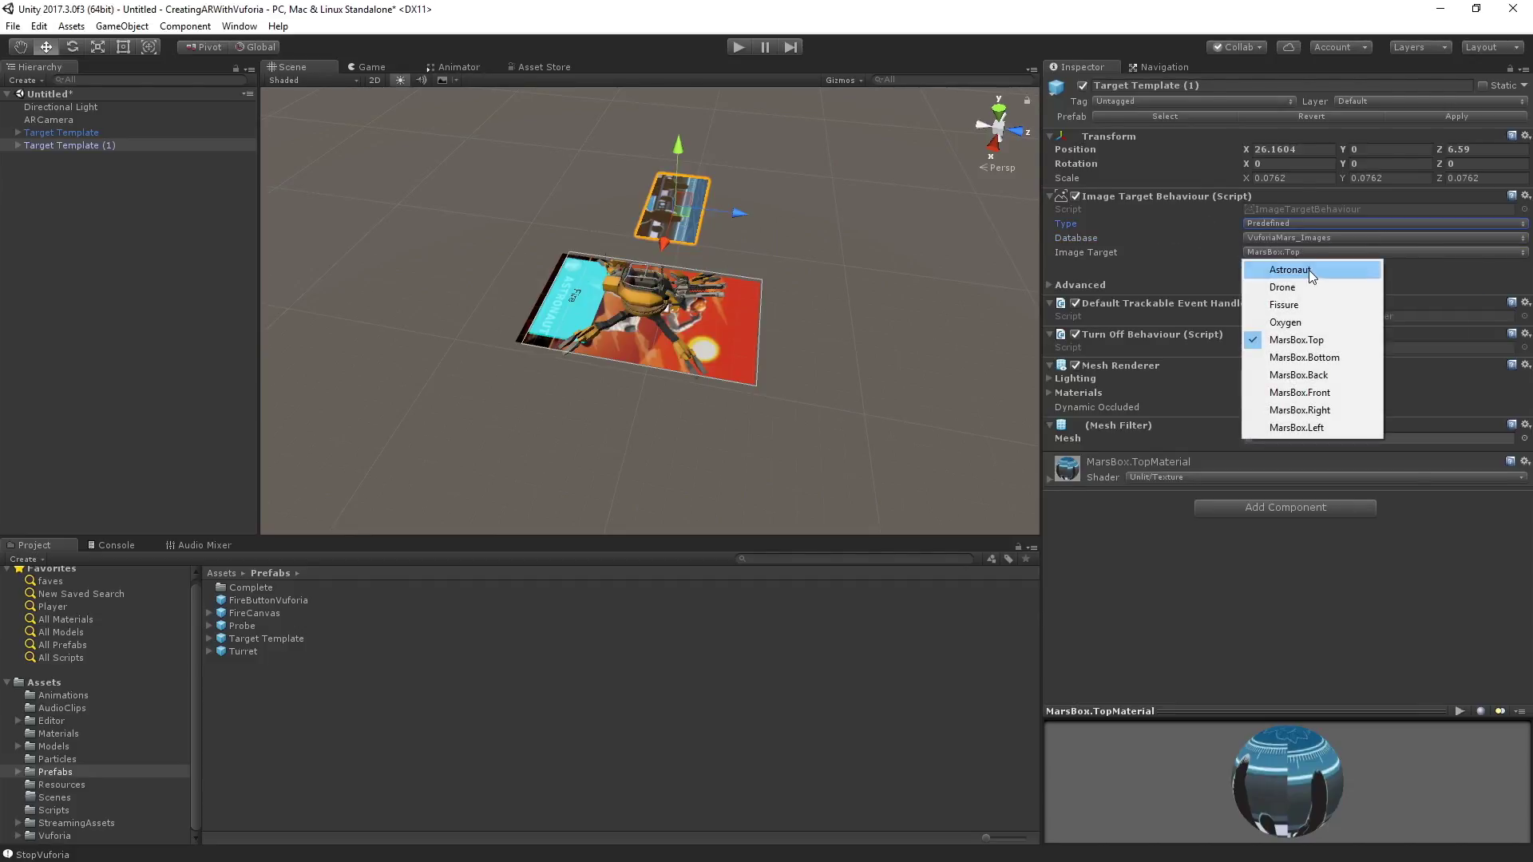
pyautogui.click(1307, 288)
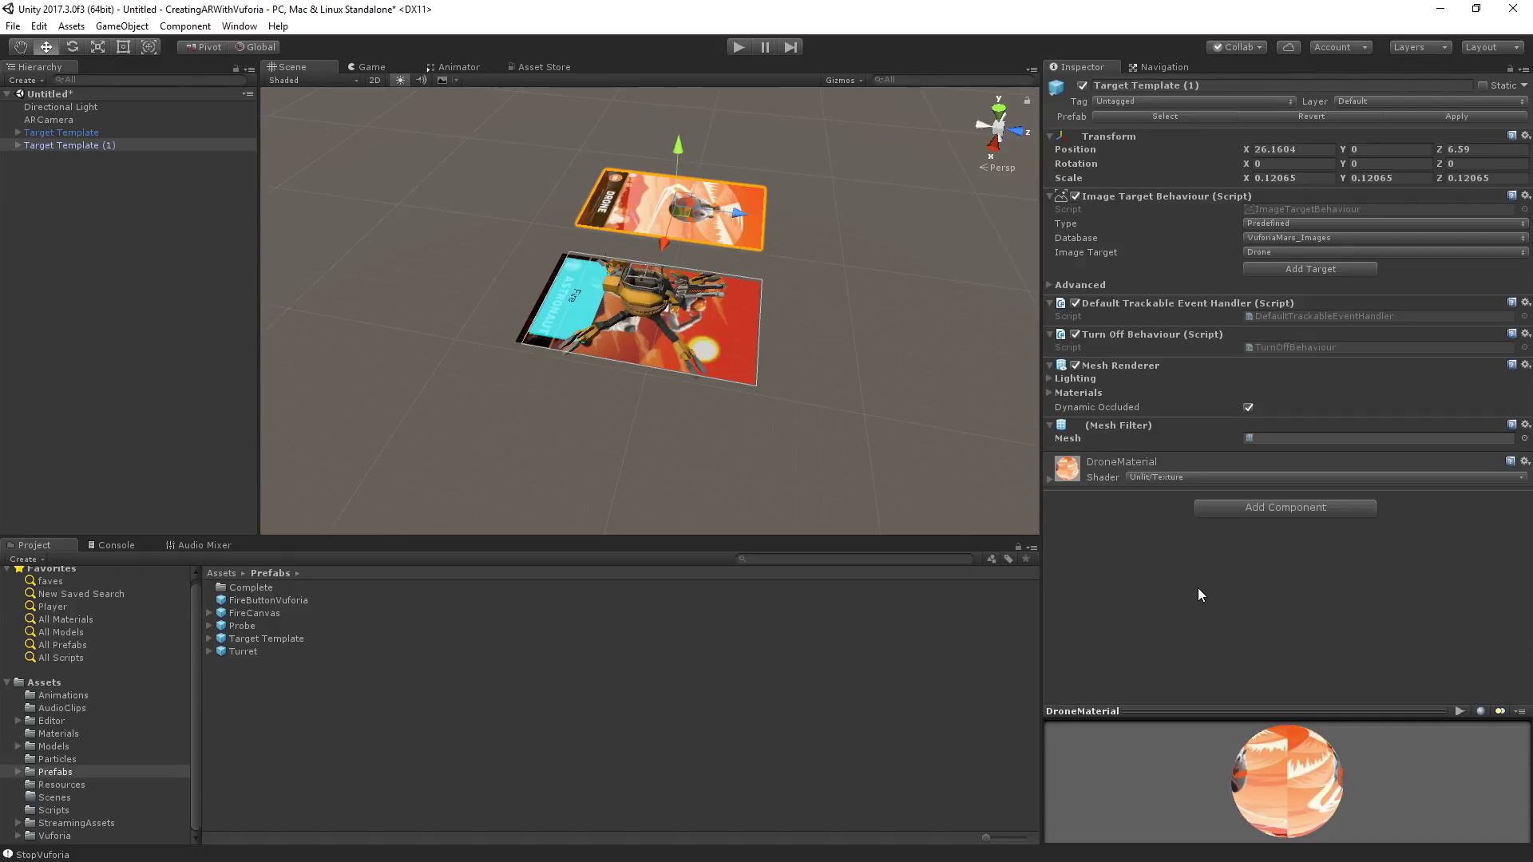
# Step: Place the Probe prefab as child content of the new Drone card image target
pyautogui.click(241, 626)
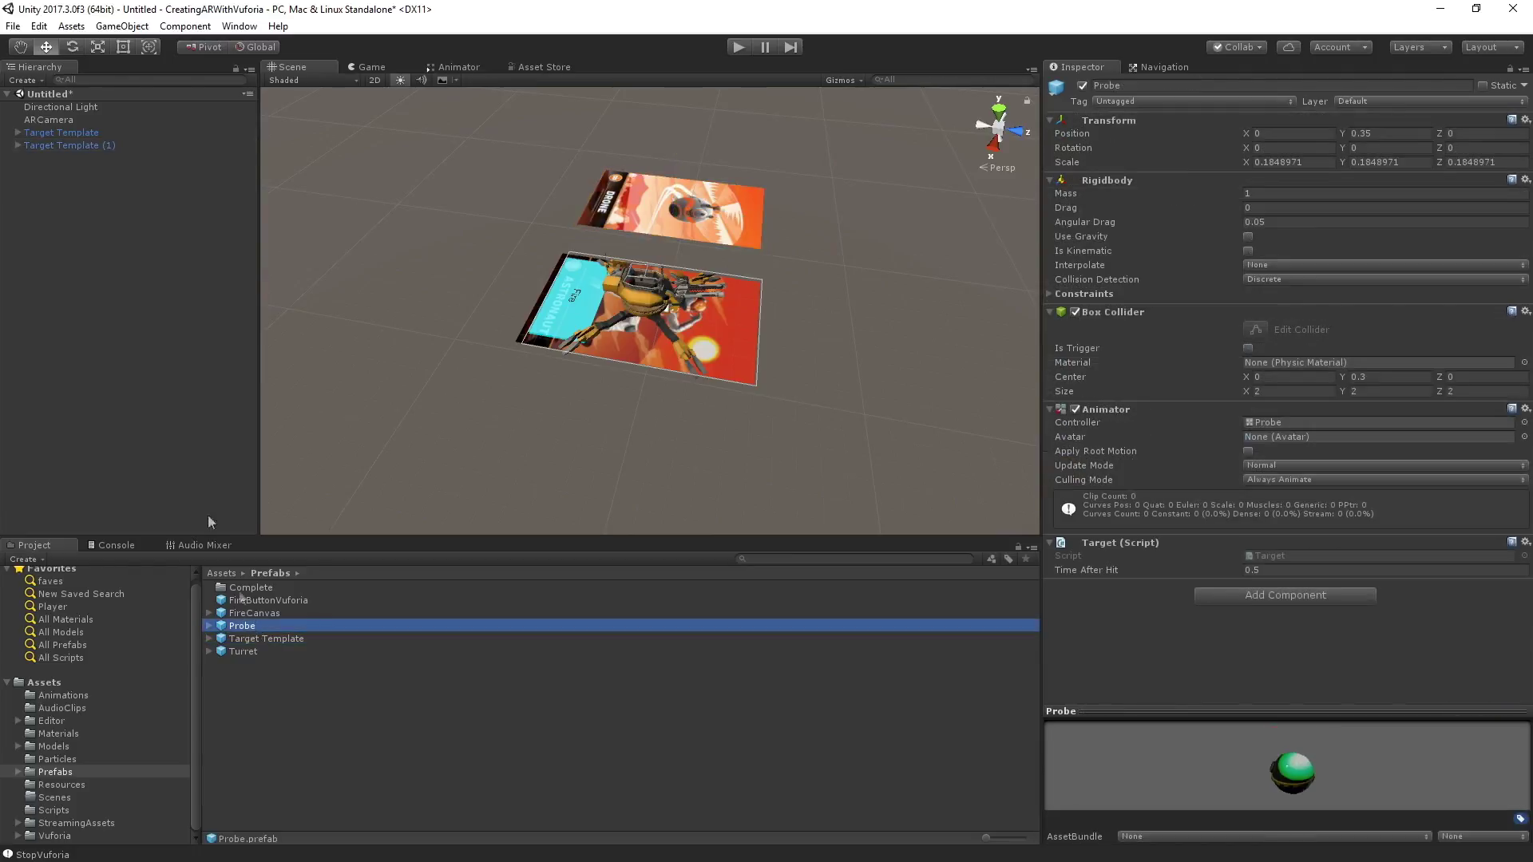
pyautogui.click(17, 145)
pyautogui.moveTo(268, 631); pyautogui.dragTo(69, 156)
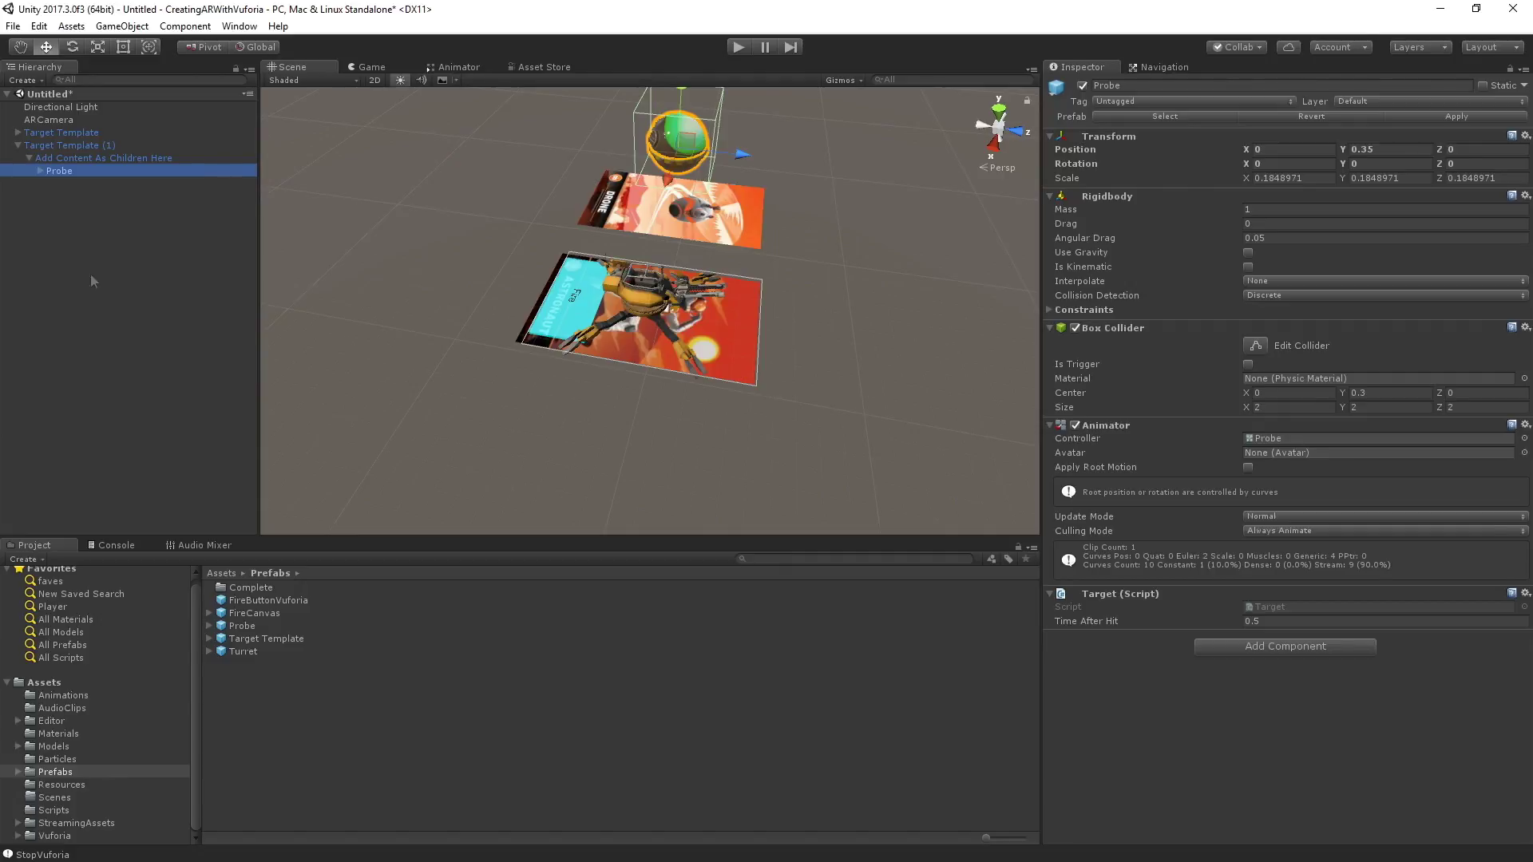
# Step: Rename the new target 'Drone Target' and the original target 'Turret Target'
pyautogui.click(82, 147)
pyautogui.click(64, 141)
pyautogui.write('Dr')
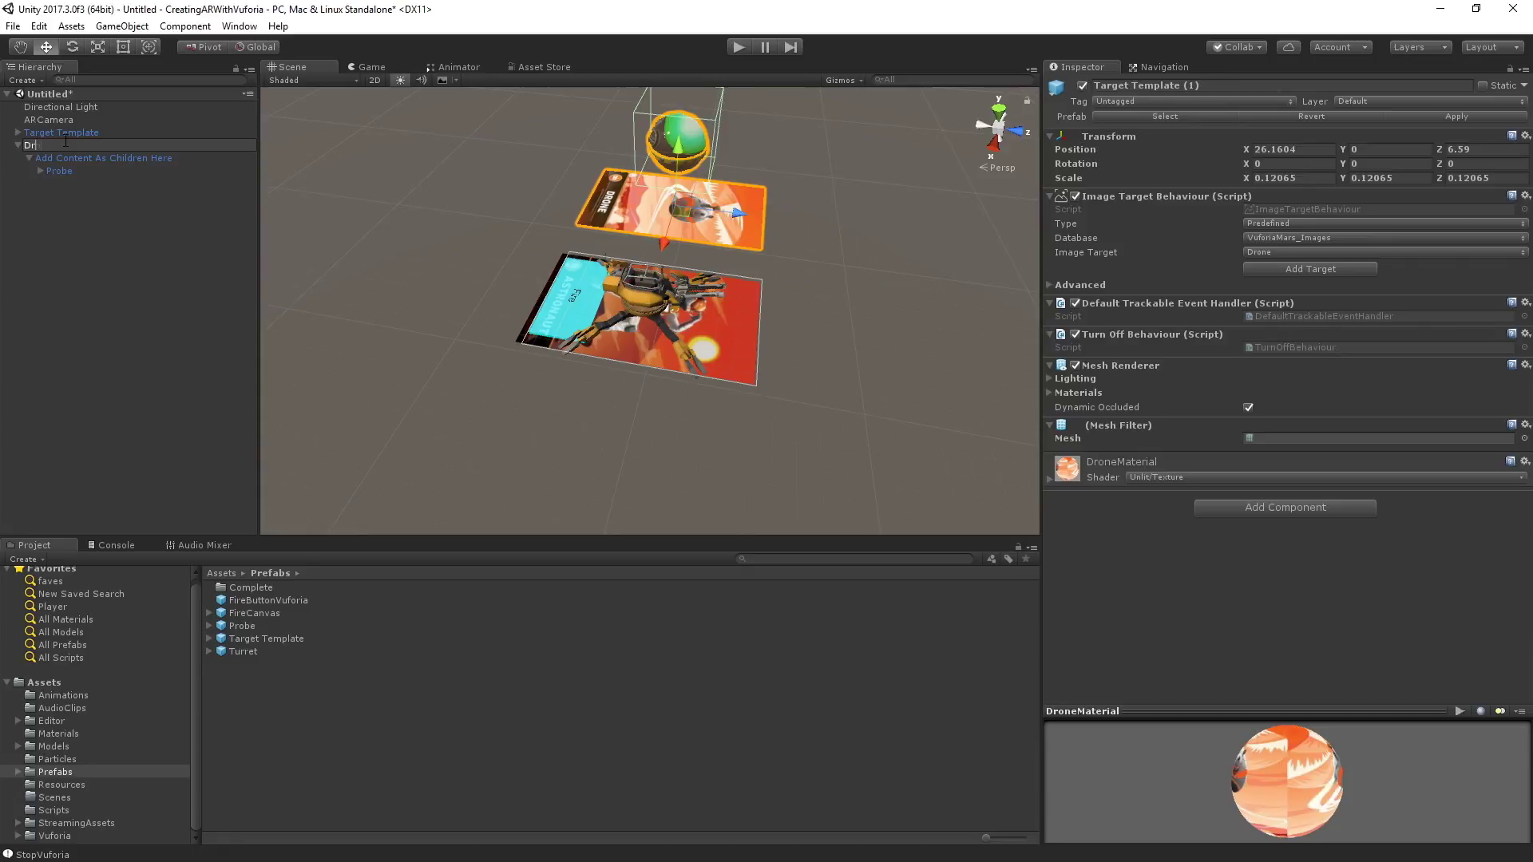
pyautogui.write('one Target')
pyautogui.press('Return')
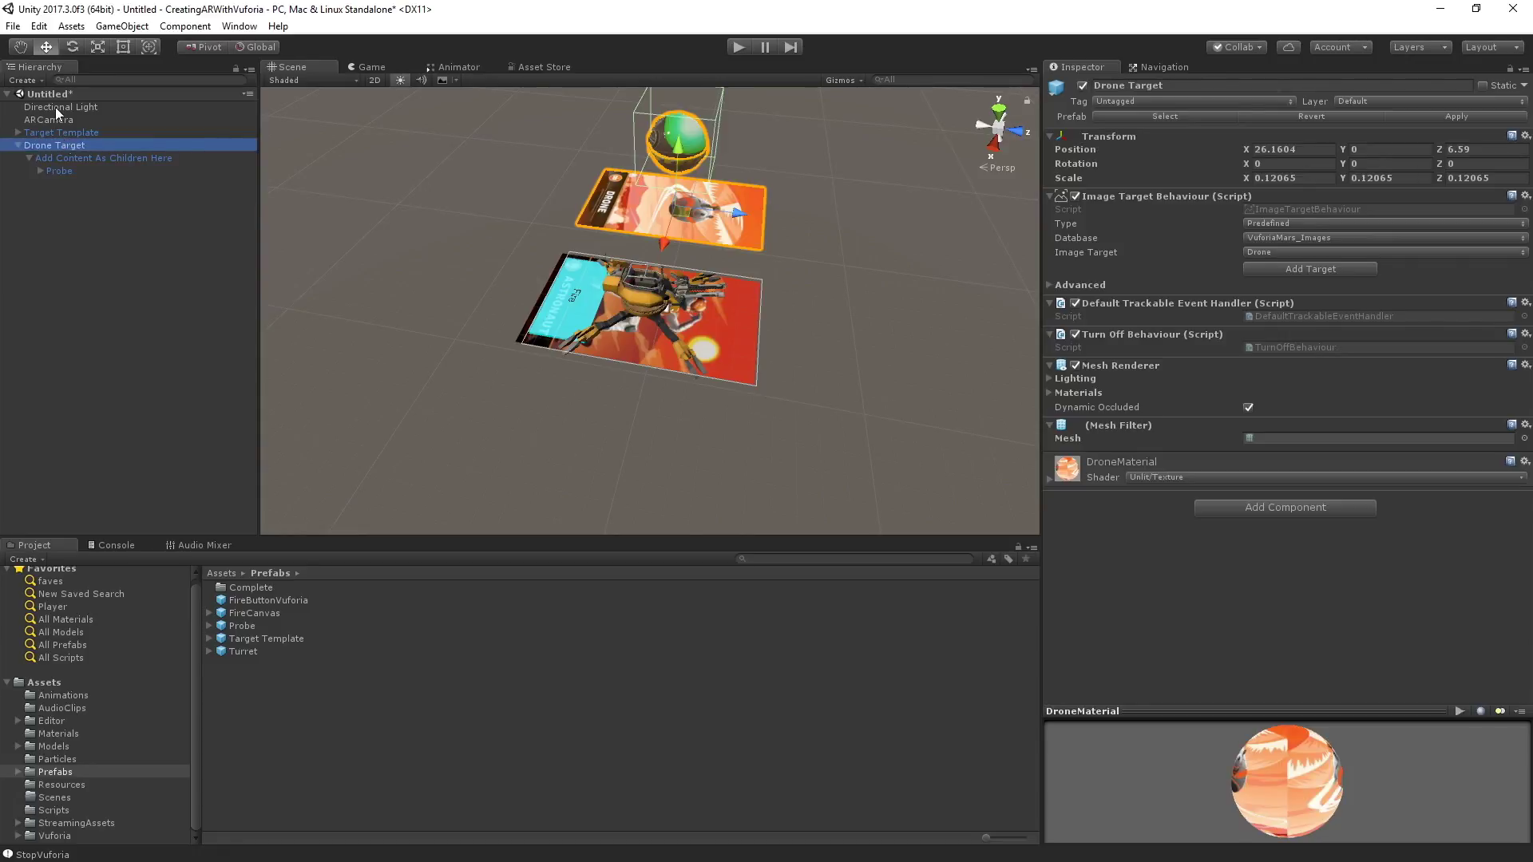
pyautogui.click(72, 120)
pyautogui.click(53, 132)
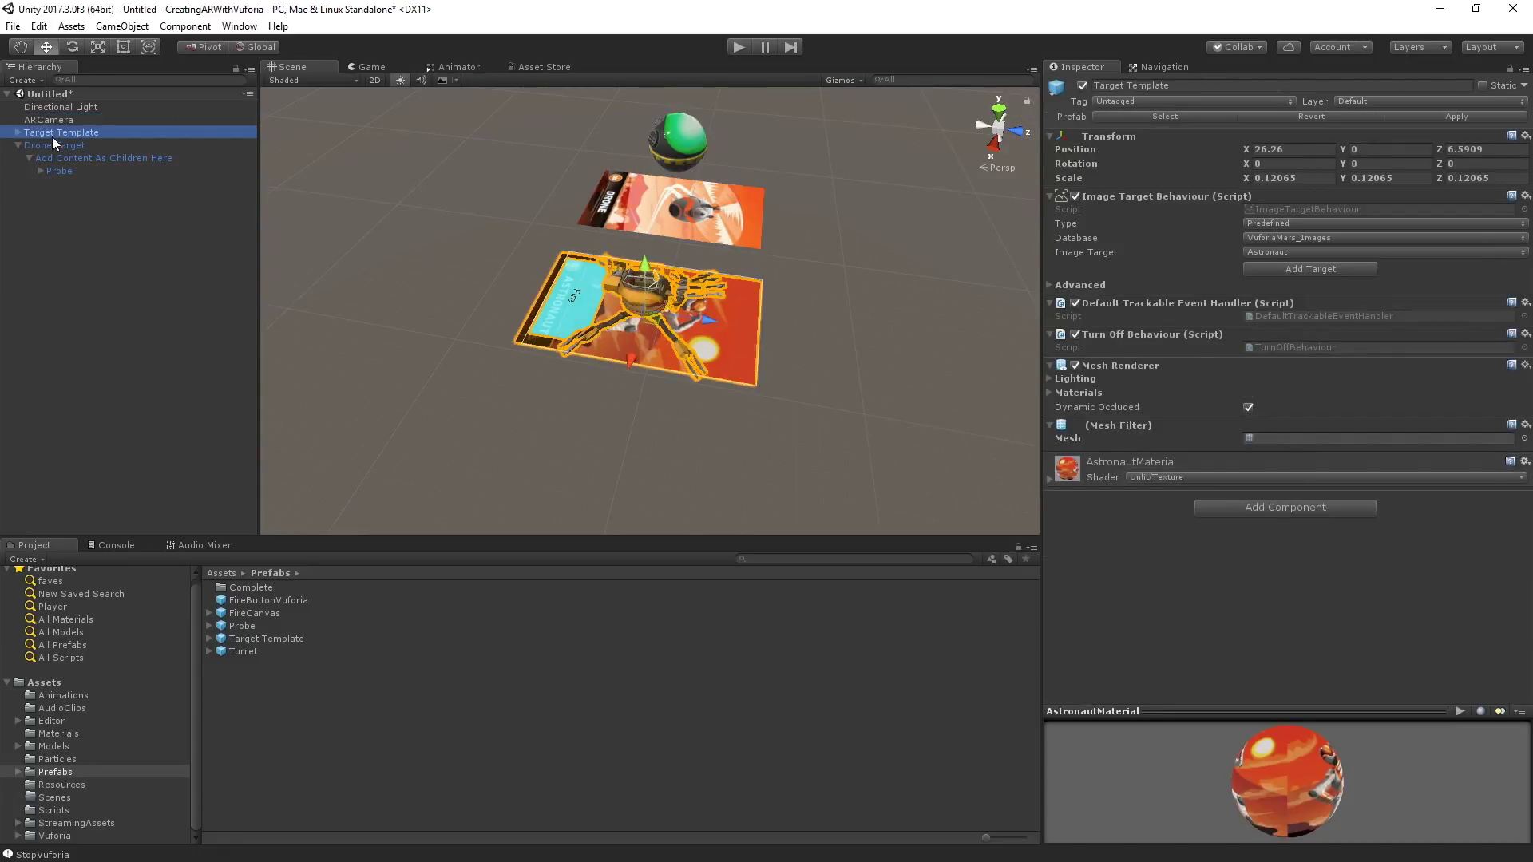
pyautogui.press('F2')
pyautogui.write('Turret Target')
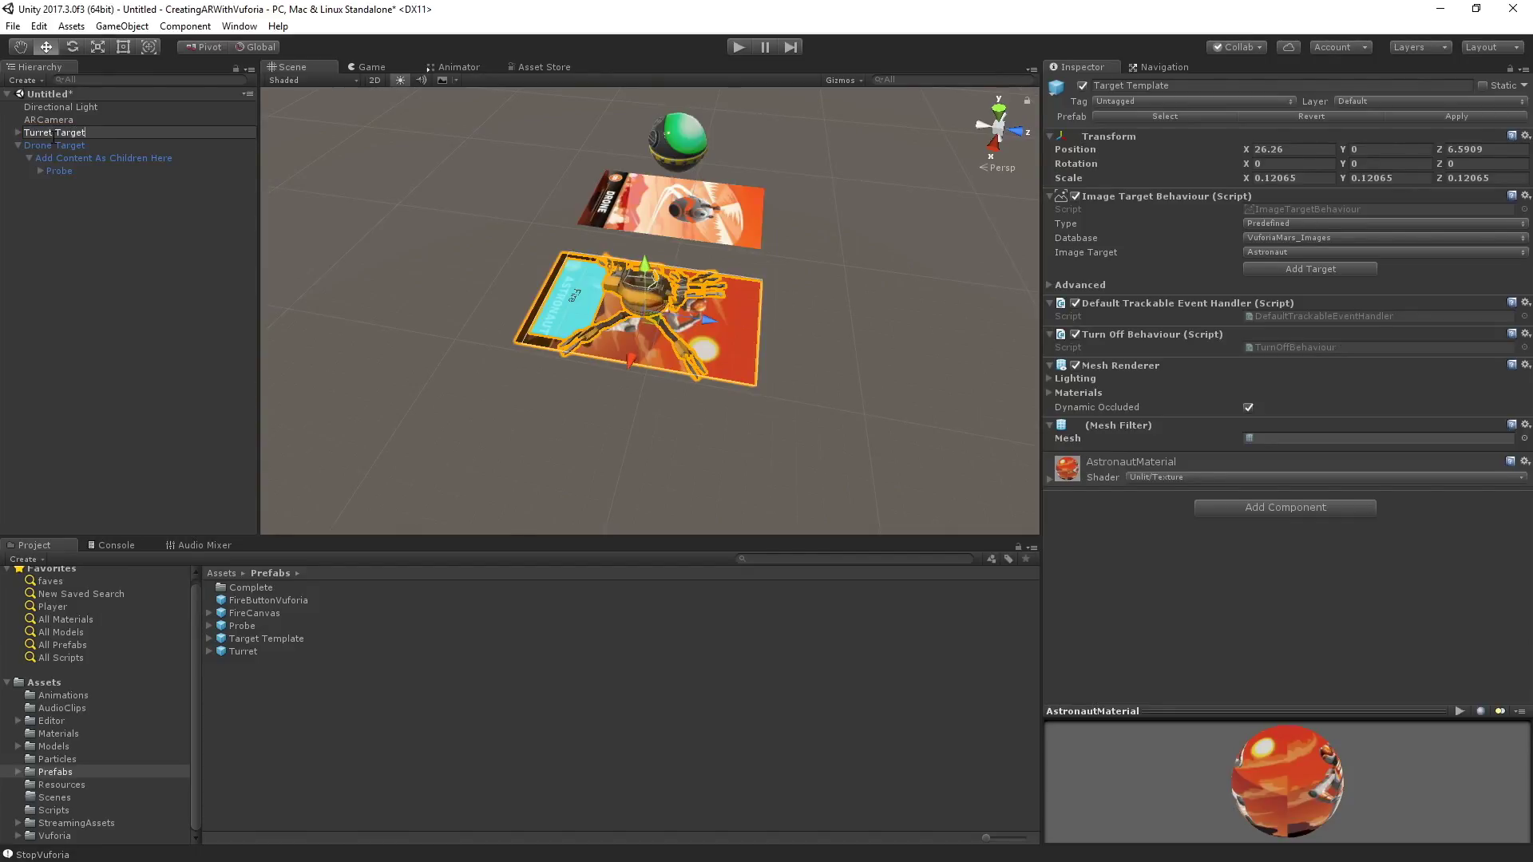
pyautogui.press('Return')
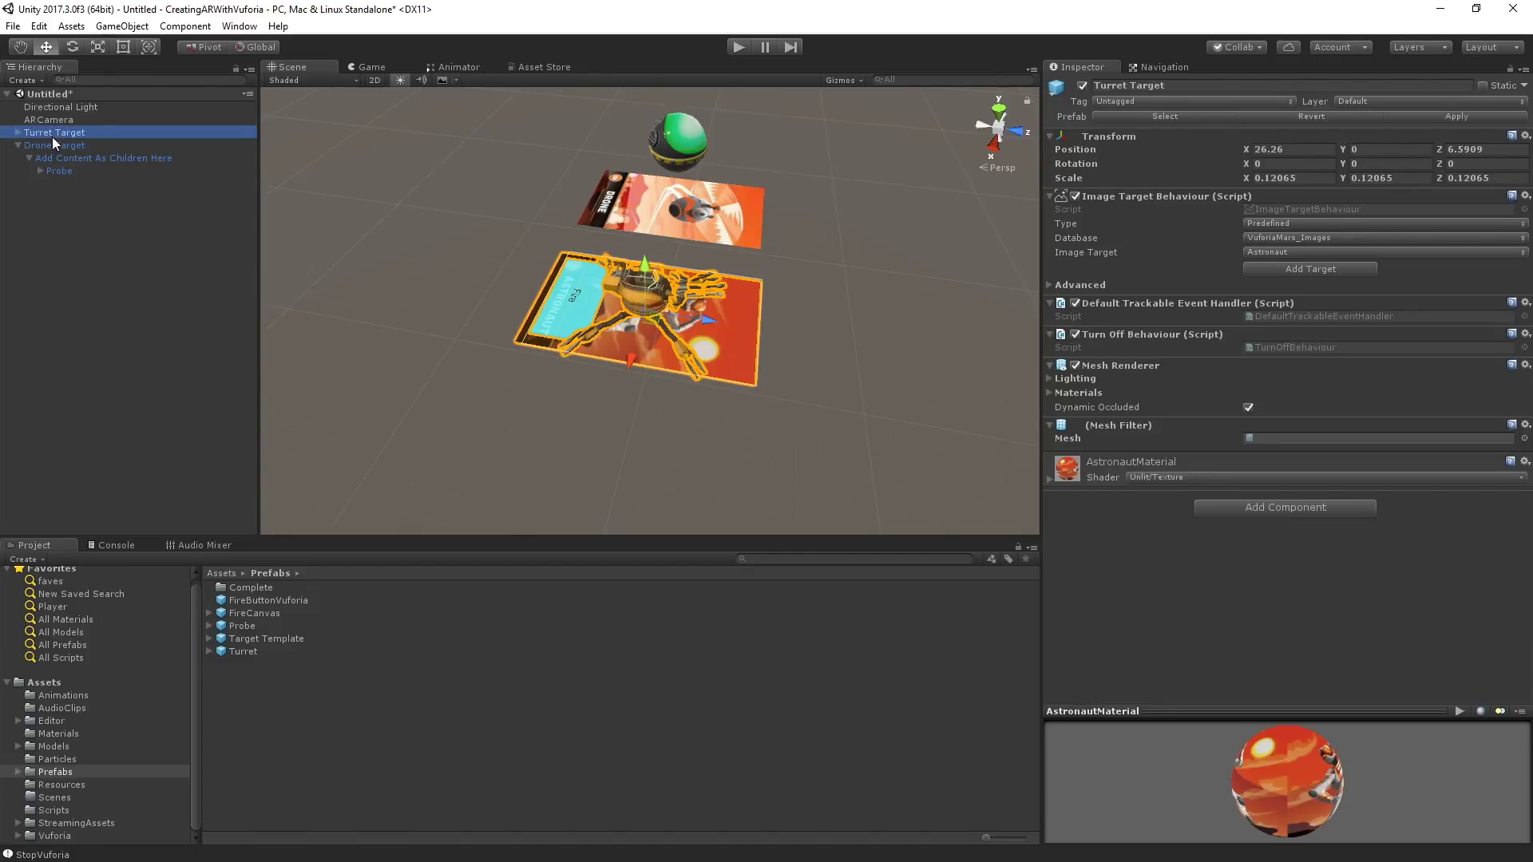
pyautogui.click(738, 45)
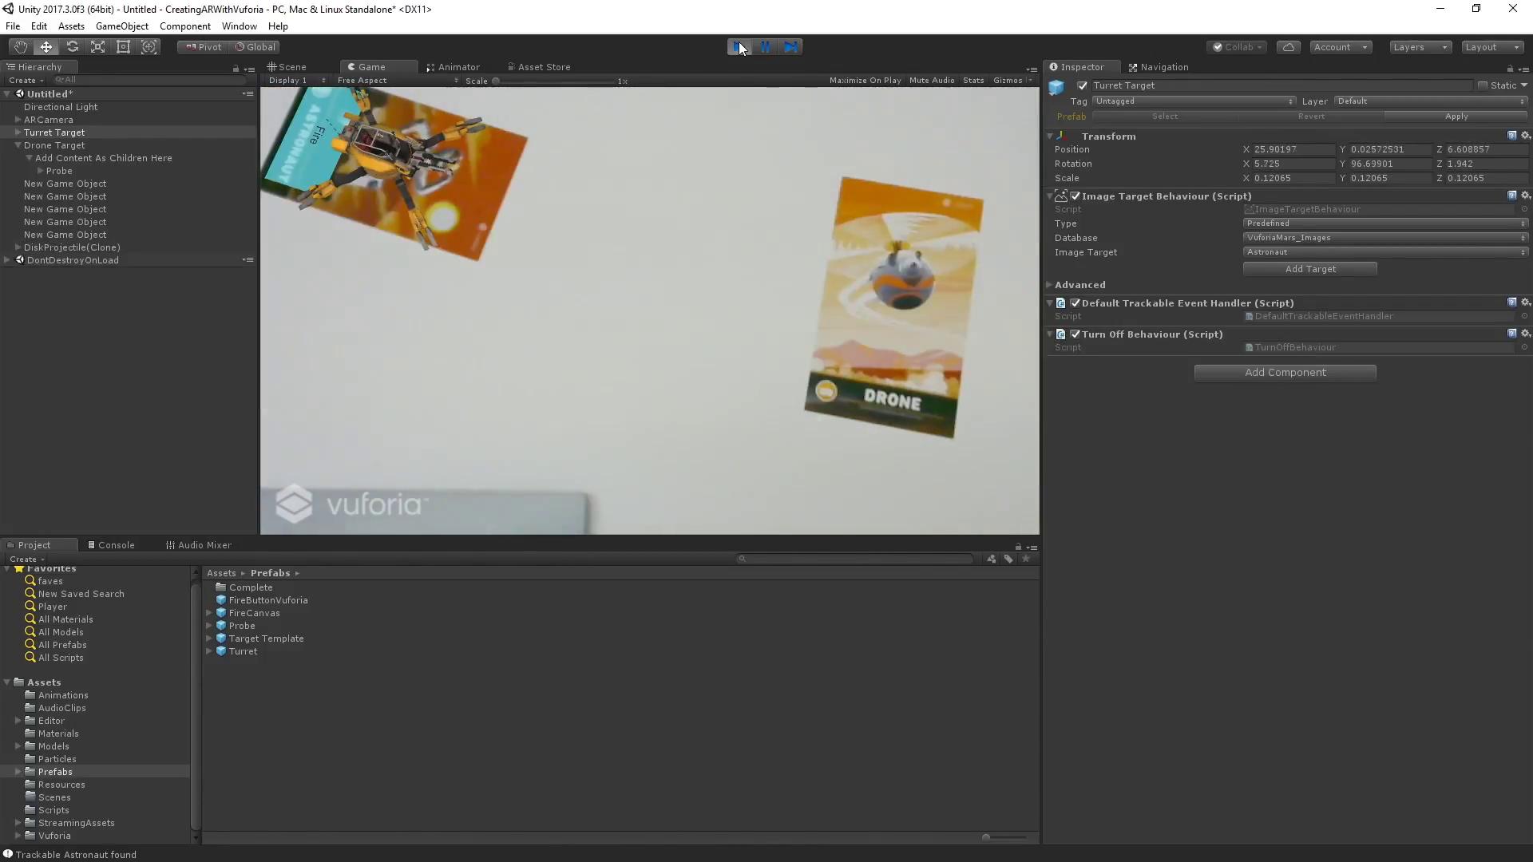
pyautogui.click(740, 46)
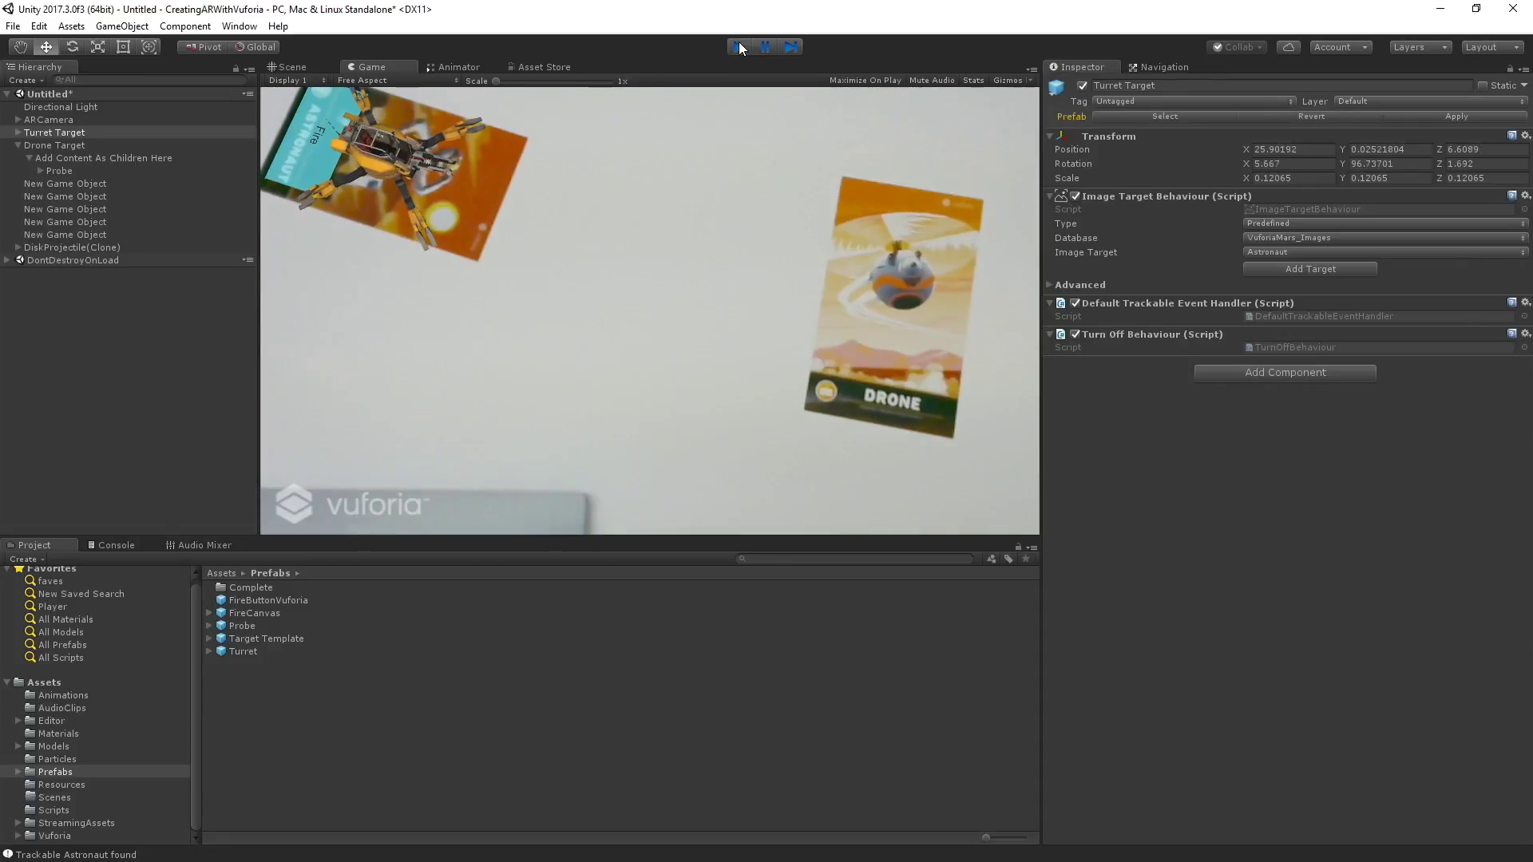
pyautogui.click(130, 296)
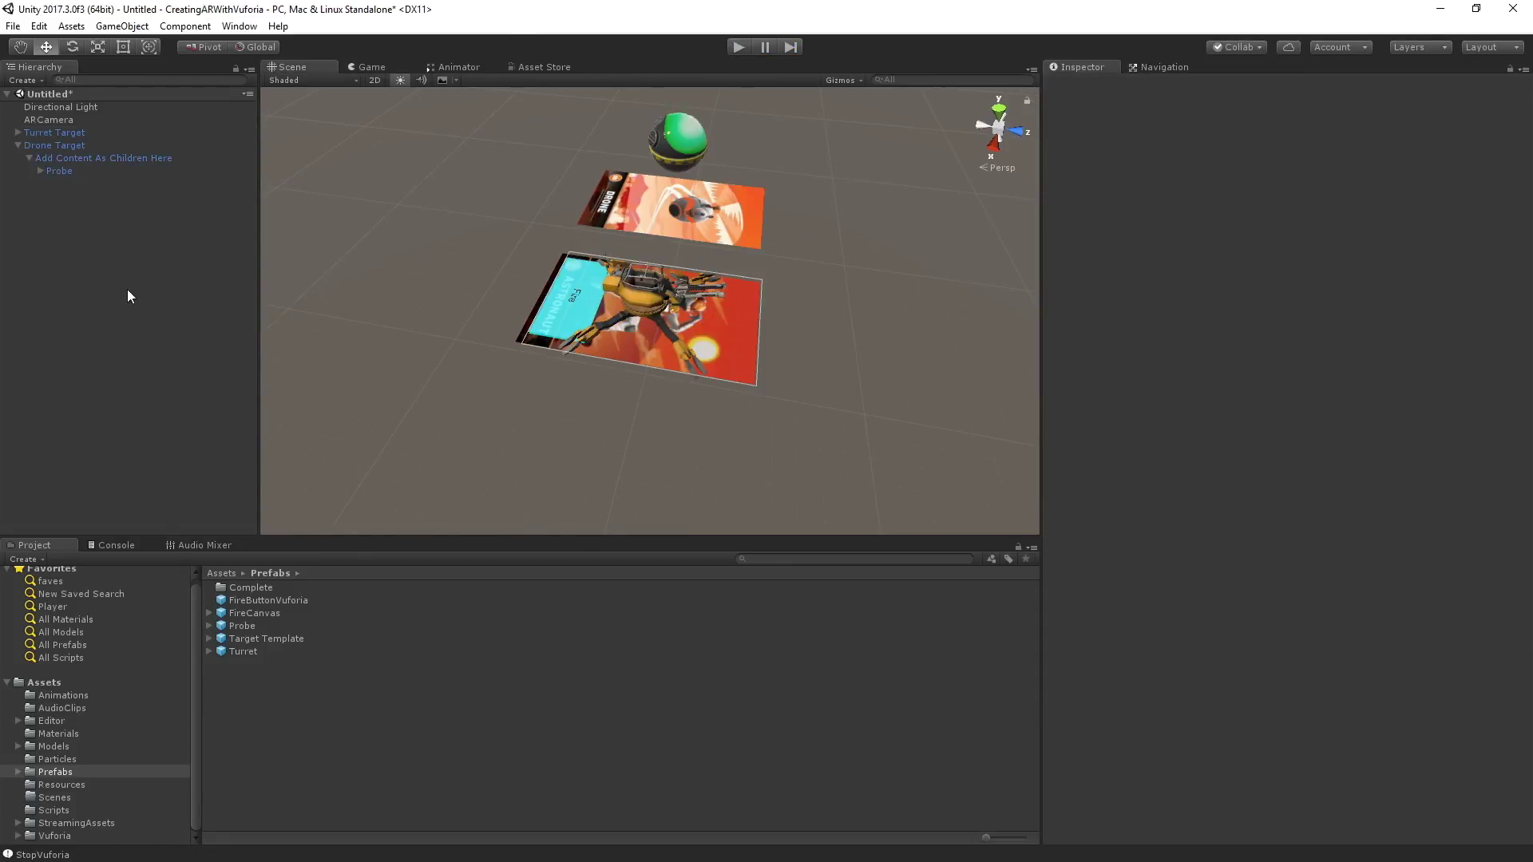